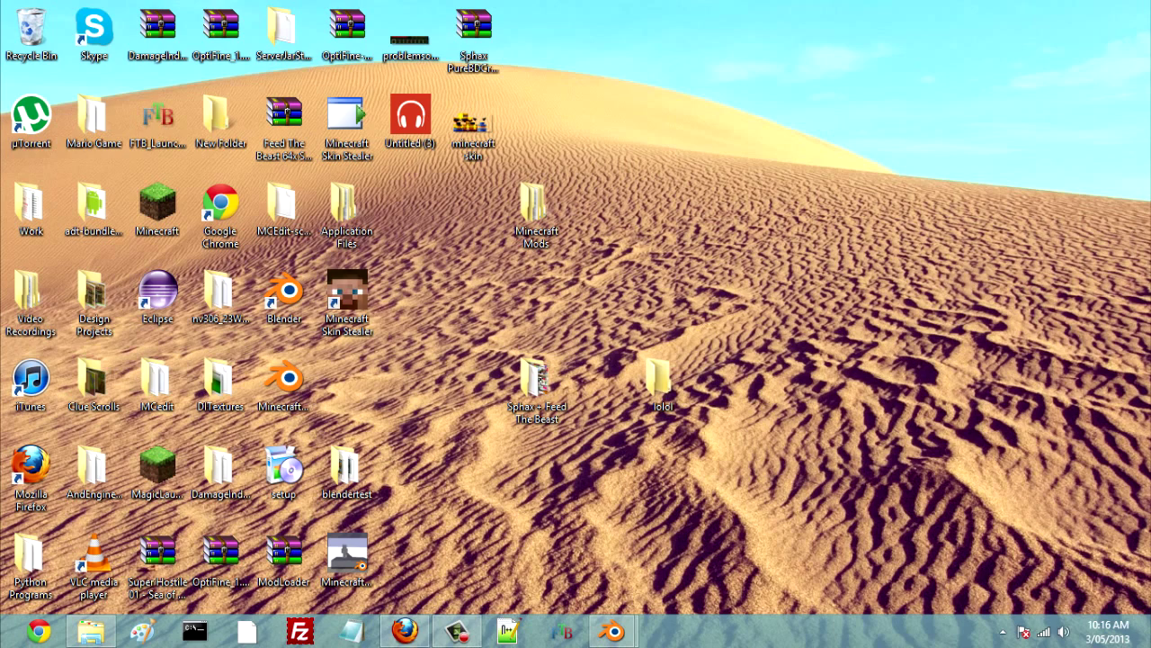
Step: View the Blender home page and the Minecraft Blender Rig forum thread in Firefox, and minimise the browser
{"action": "left_click", "coordinate": [405, 632]}
{"action": "left_click", "coordinate": [186, 13]}
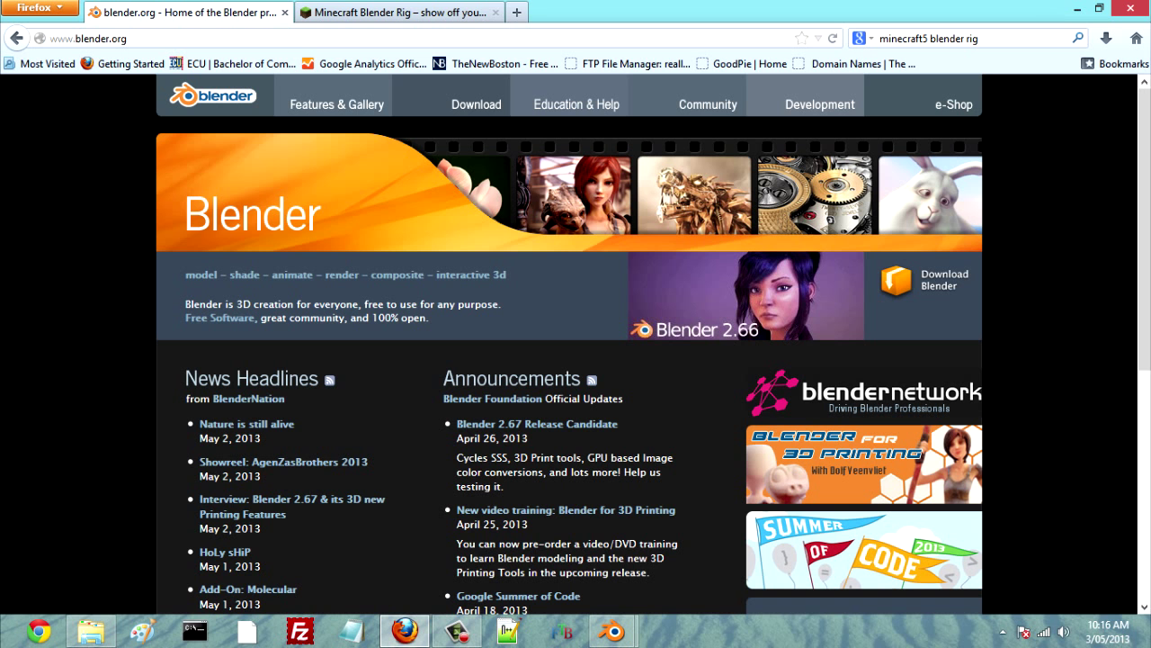
{"action": "left_click", "coordinate": [396, 12]}
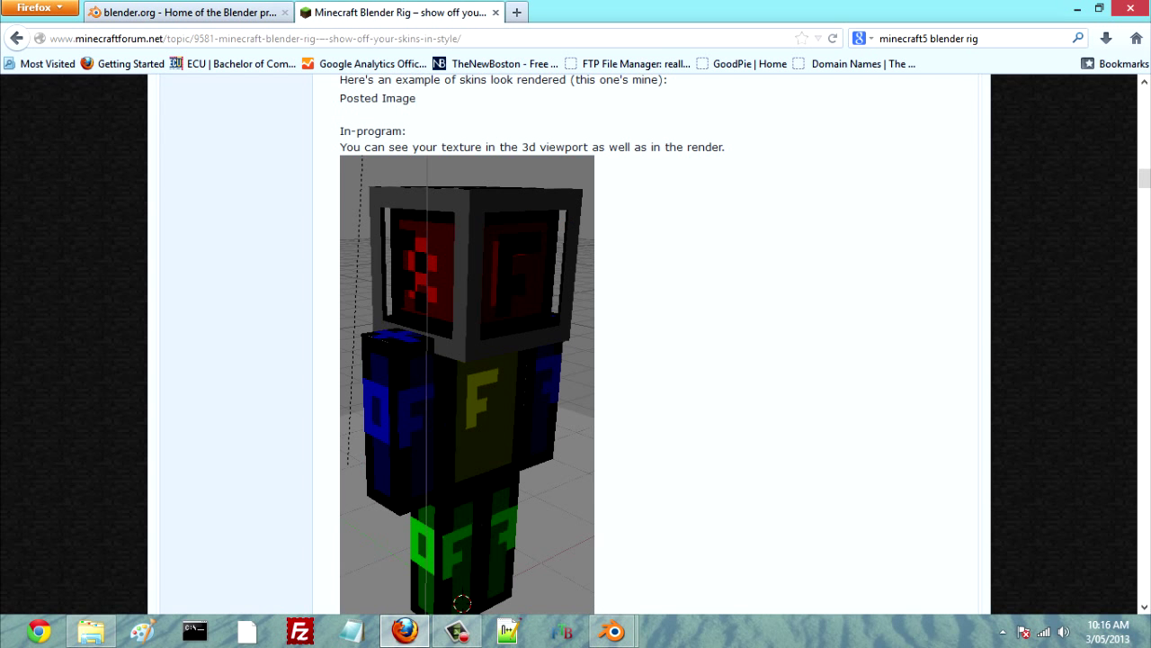
{"action": "scroll", "coordinate": [648, 360], "scroll_direction": "up", "scroll_amount": 5}
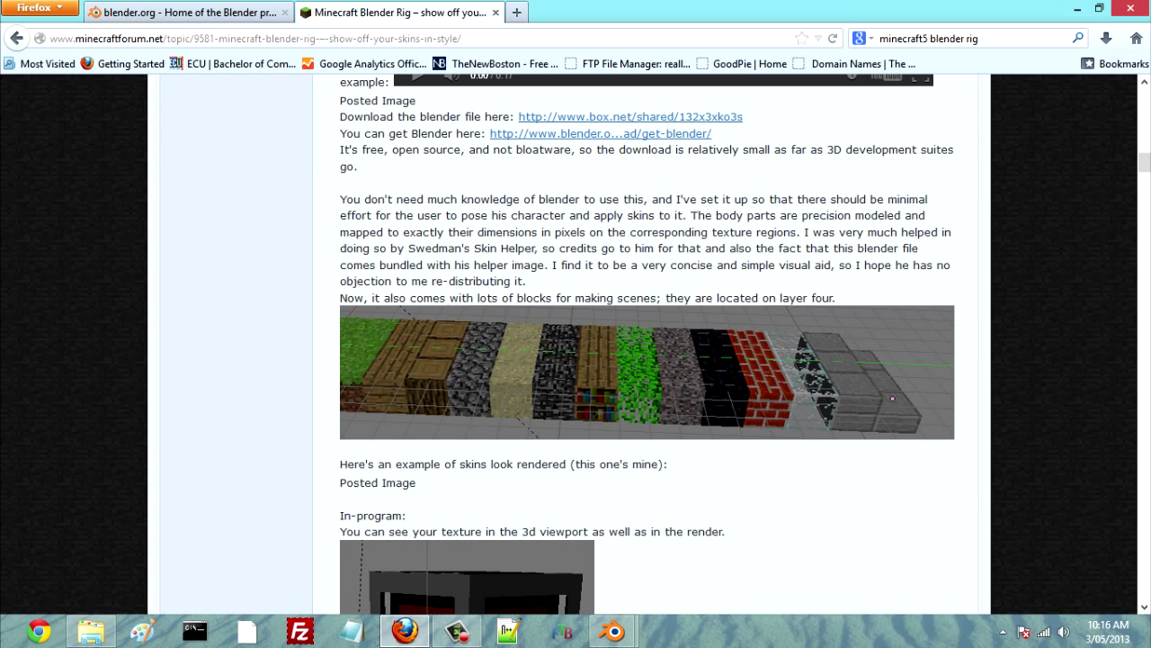
{"action": "scroll", "coordinate": [648, 360], "scroll_direction": "down", "scroll_amount": 3}
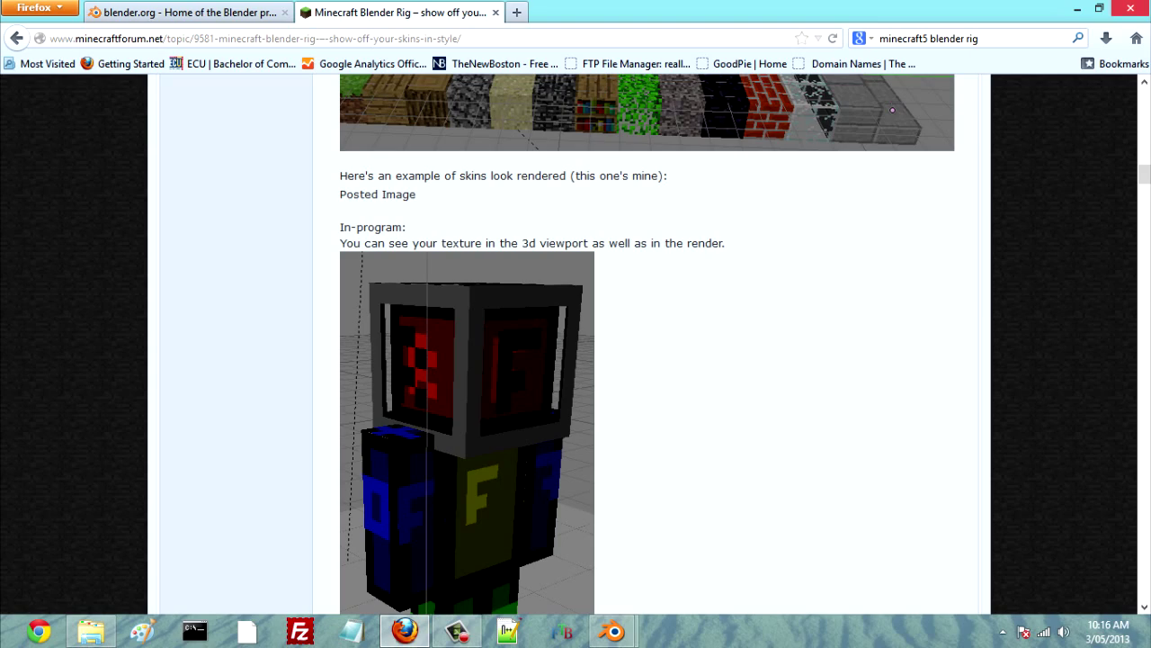
{"action": "left_click", "coordinate": [1077, 8]}
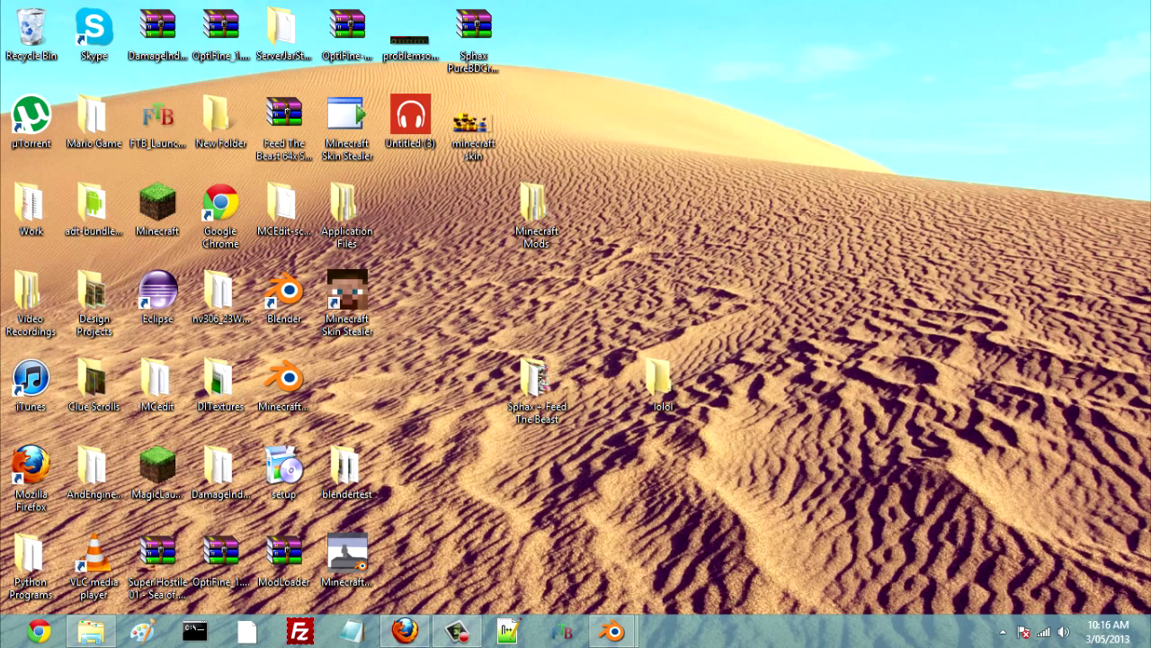
Step: Open Minecraft Skin Stealer from the desktop to view its username form, and close it
{"action": "left_click", "coordinate": [474, 126]}
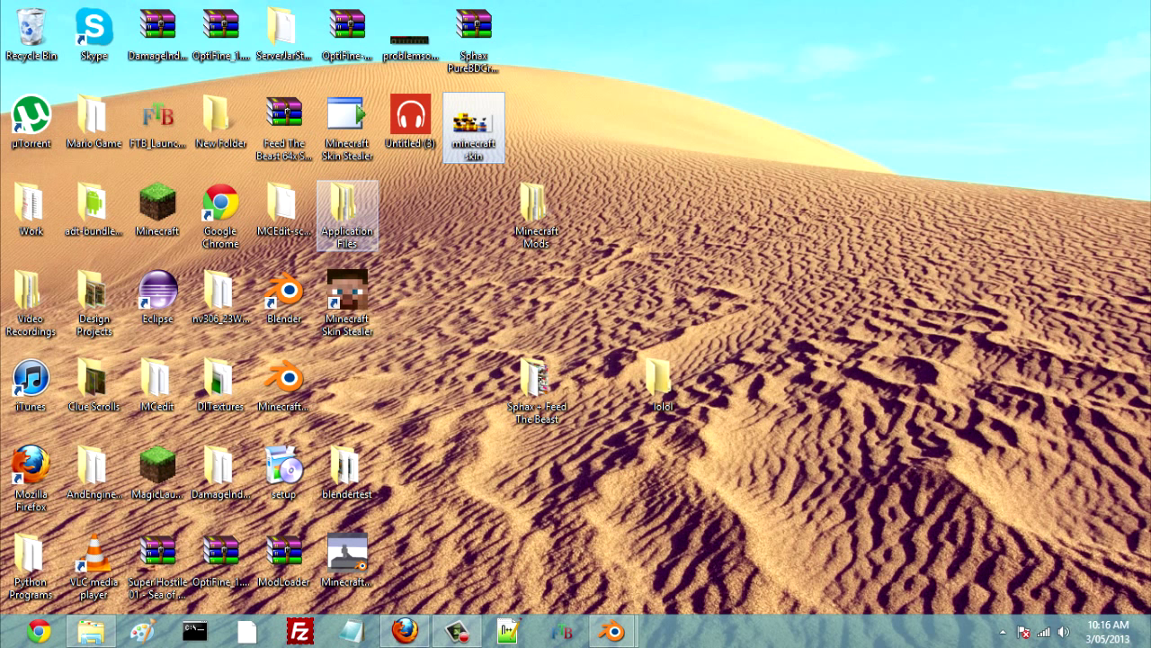
{"action": "left_click", "coordinate": [340, 322]}
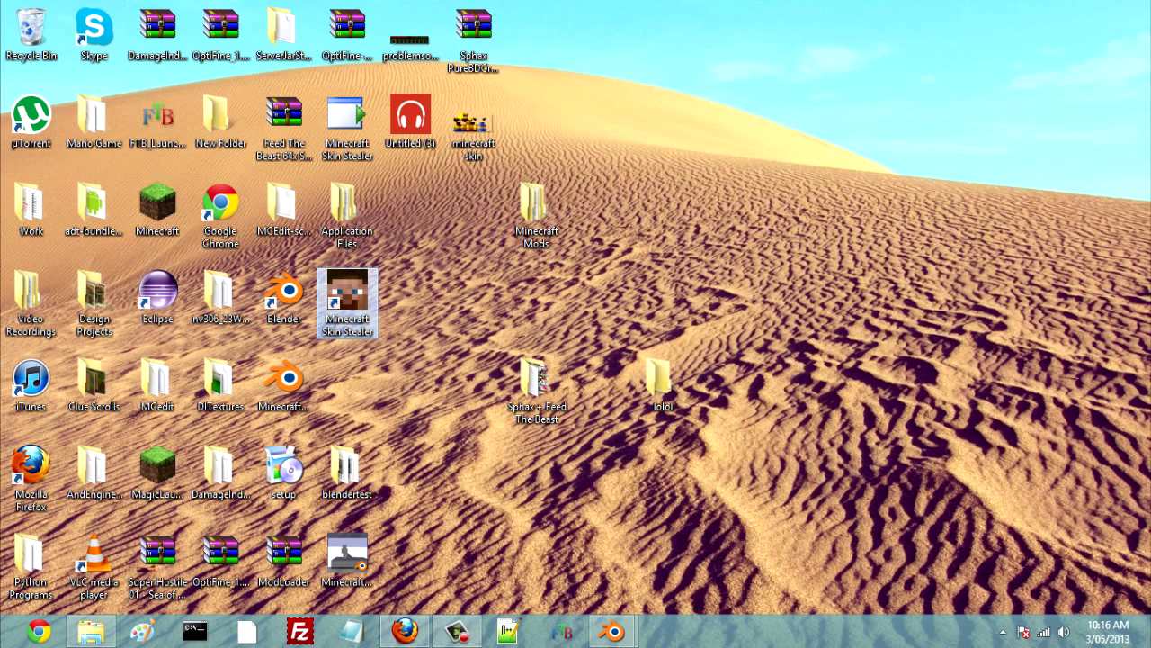
{"action": "double_click", "coordinate": [342, 315]}
{"action": "left_click", "coordinate": [678, 374]}
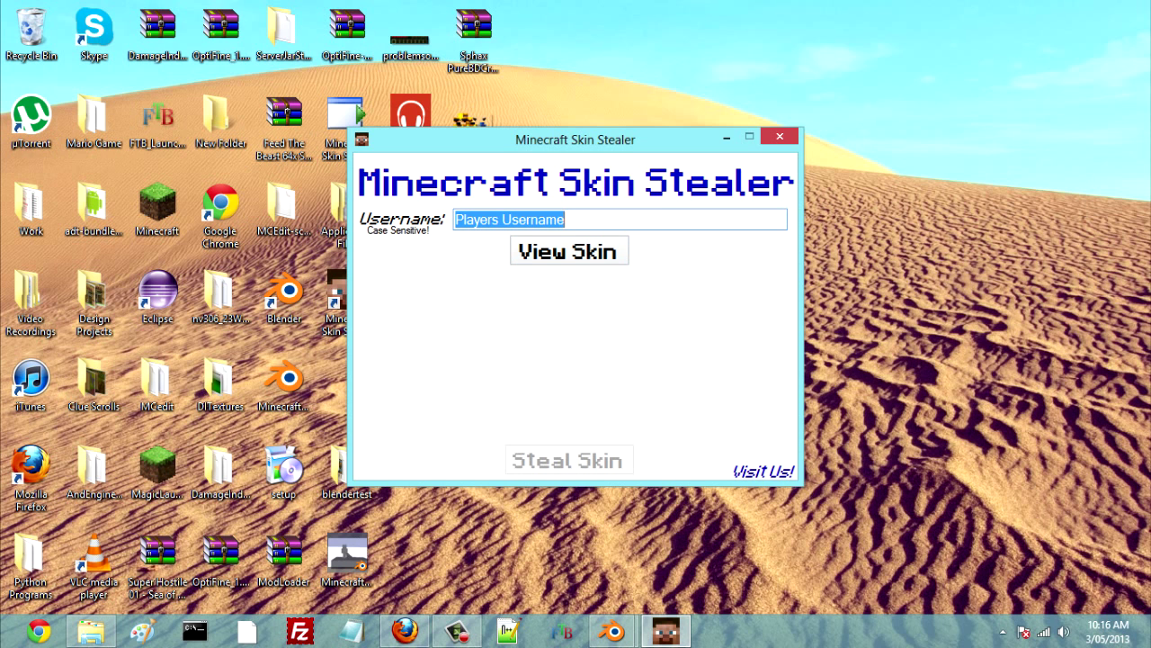
{"action": "left_click", "coordinate": [780, 136]}
Step: Move the minecraft skin image beside the Application Files folder and the Minecraft blend file to an empty area of the desktop
{"action": "left_click_drag", "start_coordinate": [473, 124], "coordinate": [411, 203]}
{"action": "left_click", "coordinate": [468, 288]}
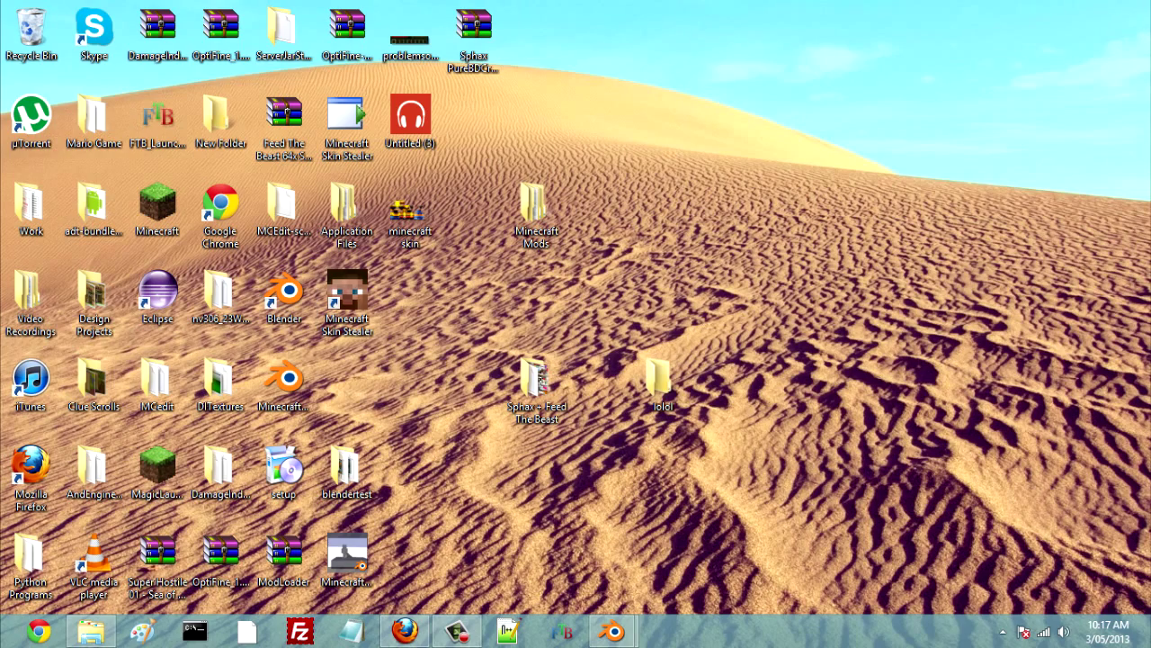
{"action": "left_click", "coordinate": [404, 632]}
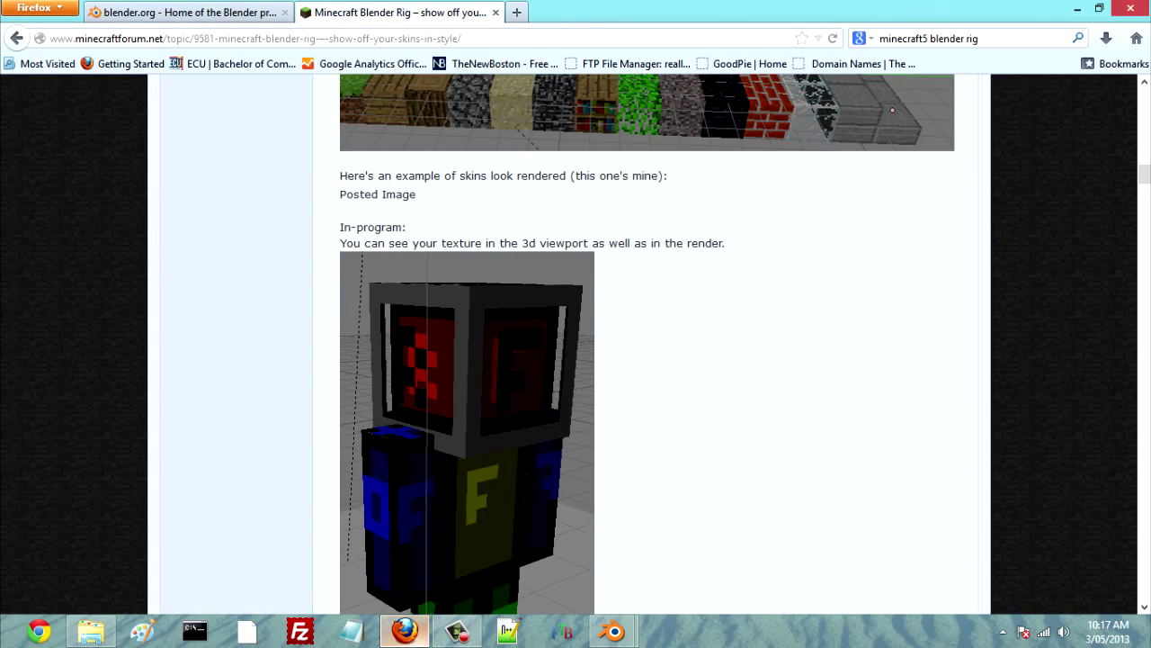
{"action": "left_click", "coordinate": [405, 631]}
{"action": "left_click_drag", "start_coordinate": [284, 378], "coordinate": [737, 122]}
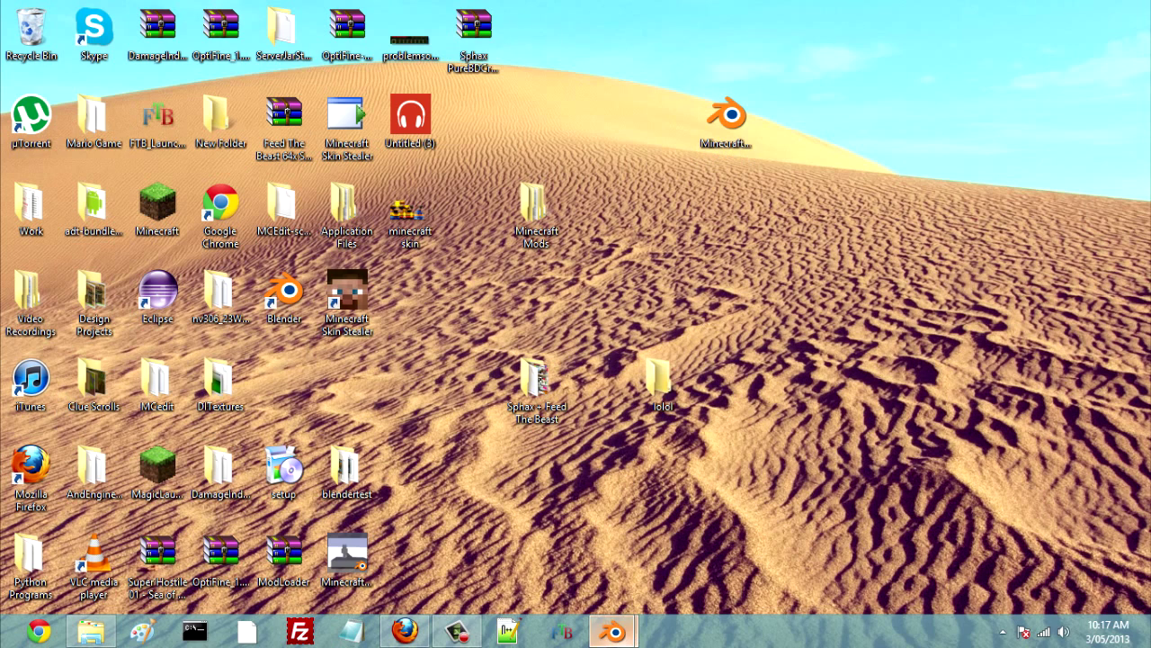
Step: Switch to Blender, select the character rig's body_lower bone and display referenceskin.png in the image editor
{"action": "left_click", "coordinate": [612, 633]}
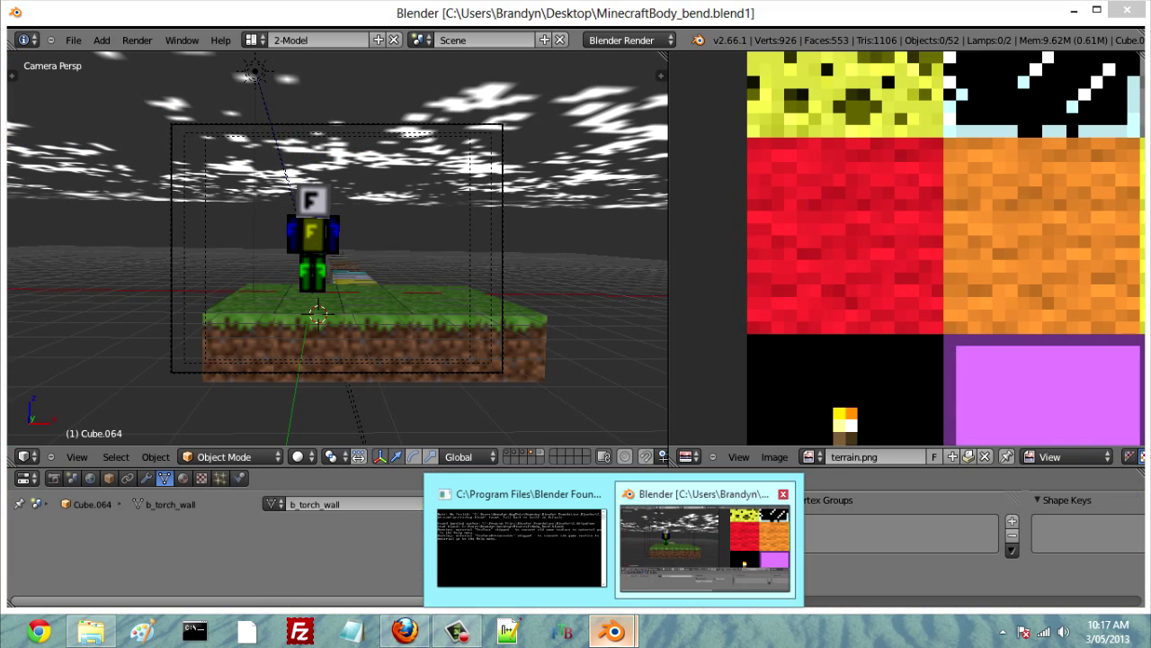
{"action": "left_click", "coordinate": [706, 547]}
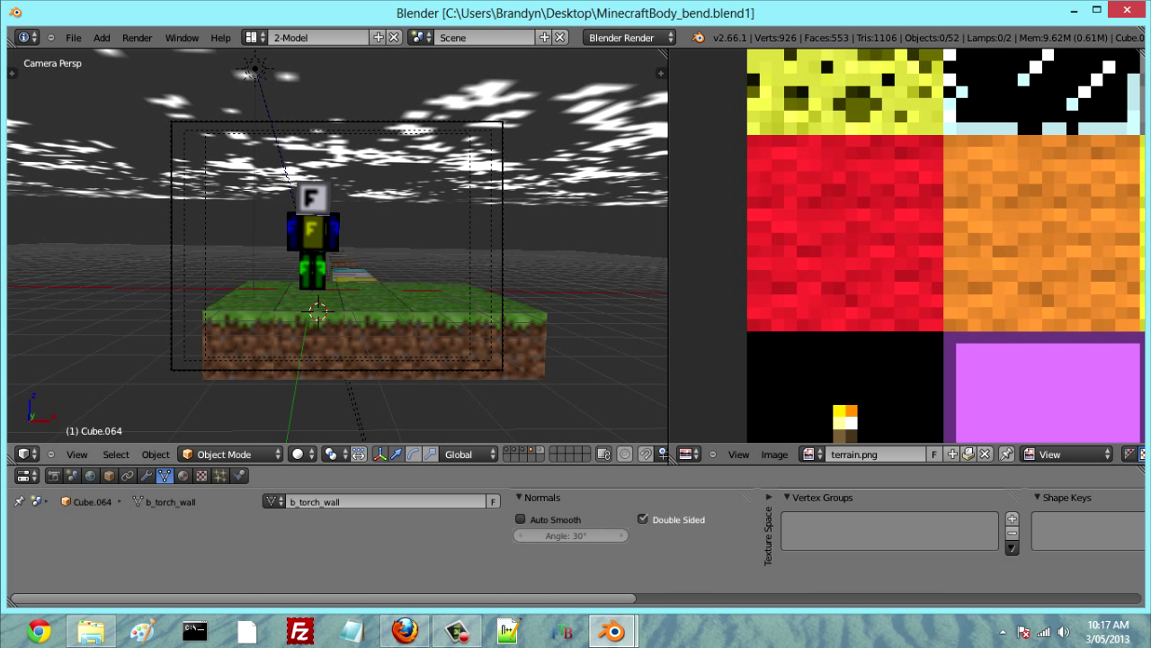
{"action": "right_click", "coordinate": [313, 236]}
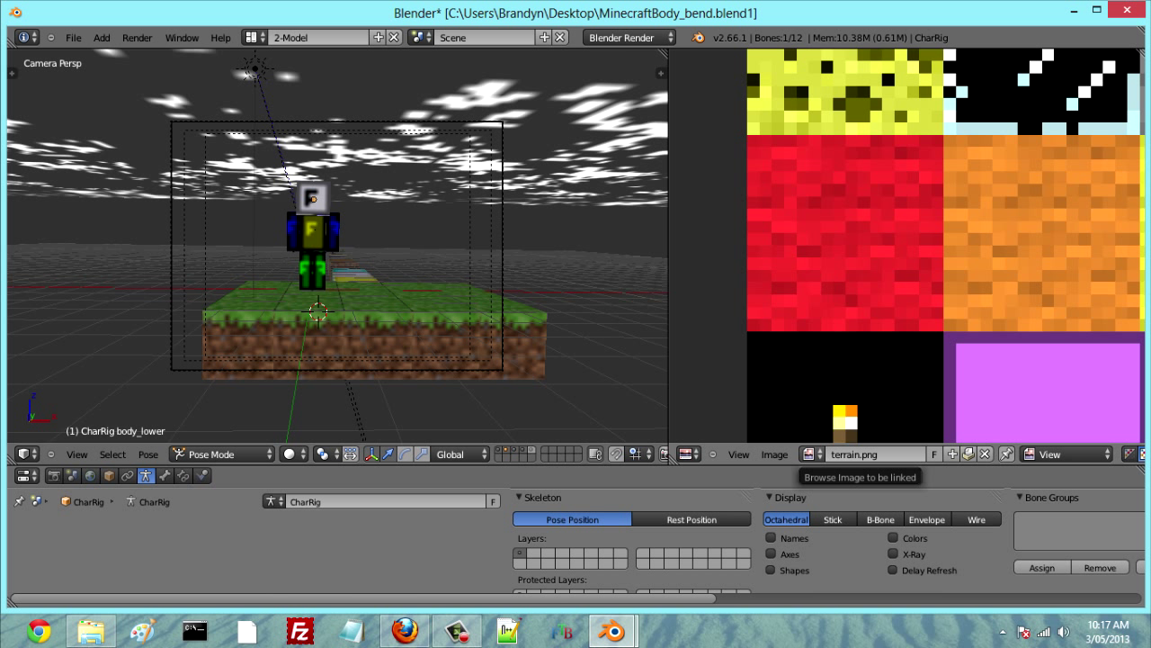
{"action": "left_click", "coordinate": [813, 454]}
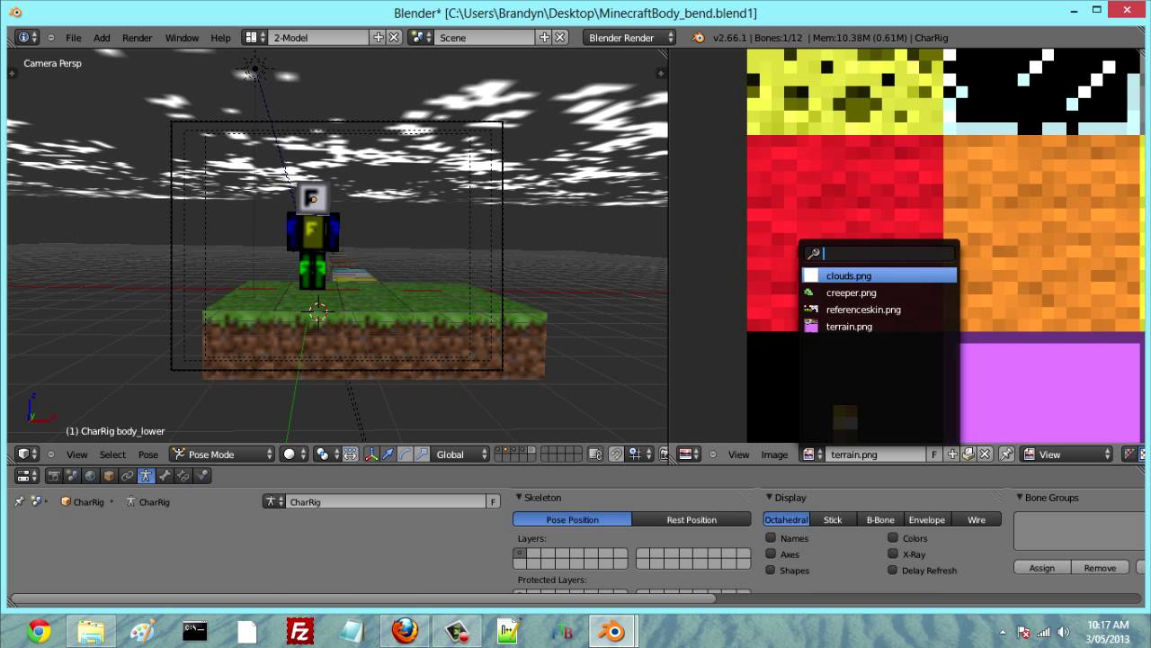
{"action": "left_click", "coordinate": [863, 309]}
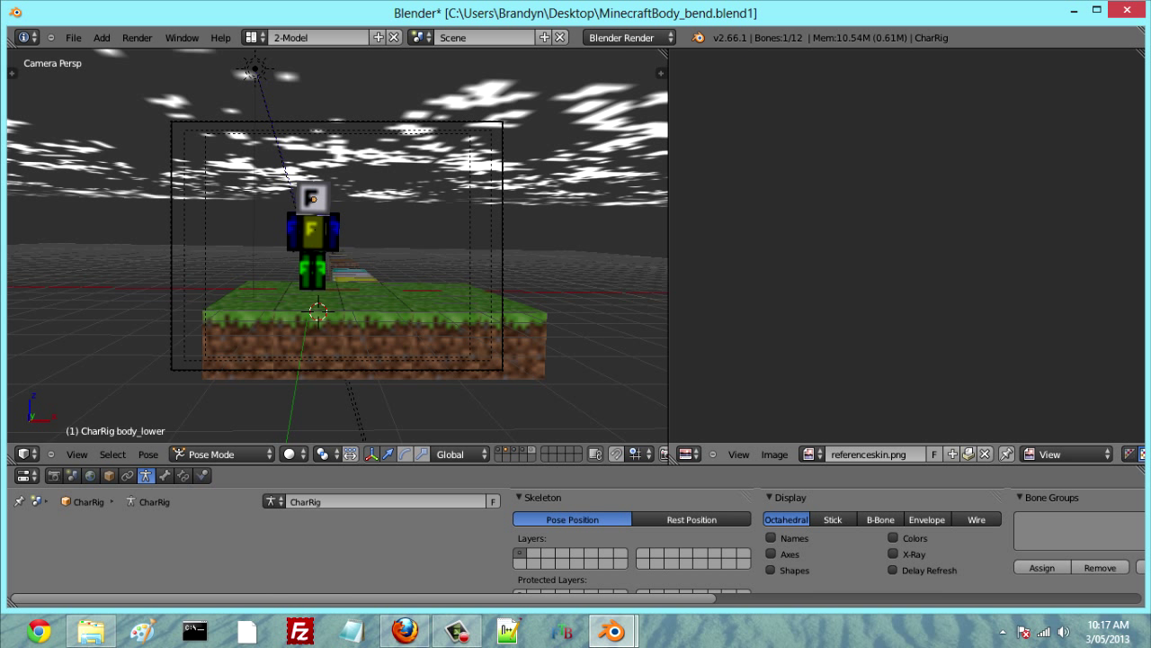
Step: Replace the referenceskin.png image with the minecraft skin image from the Desktop folder
{"action": "left_click", "coordinate": [775, 455]}
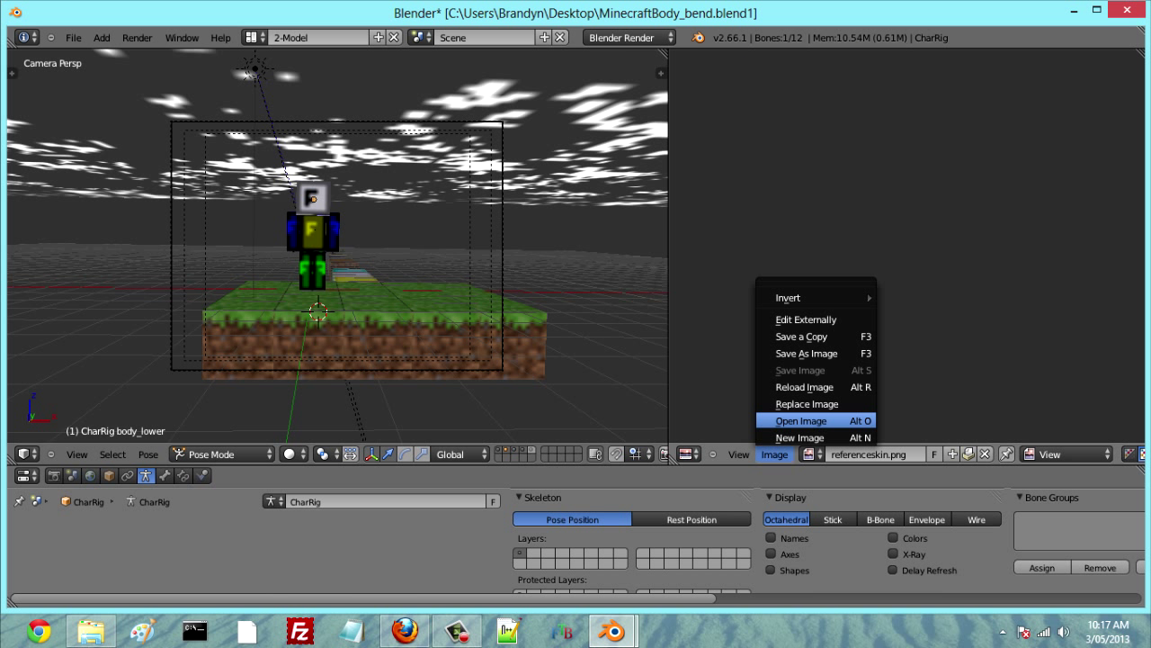
{"action": "left_click", "coordinate": [807, 403]}
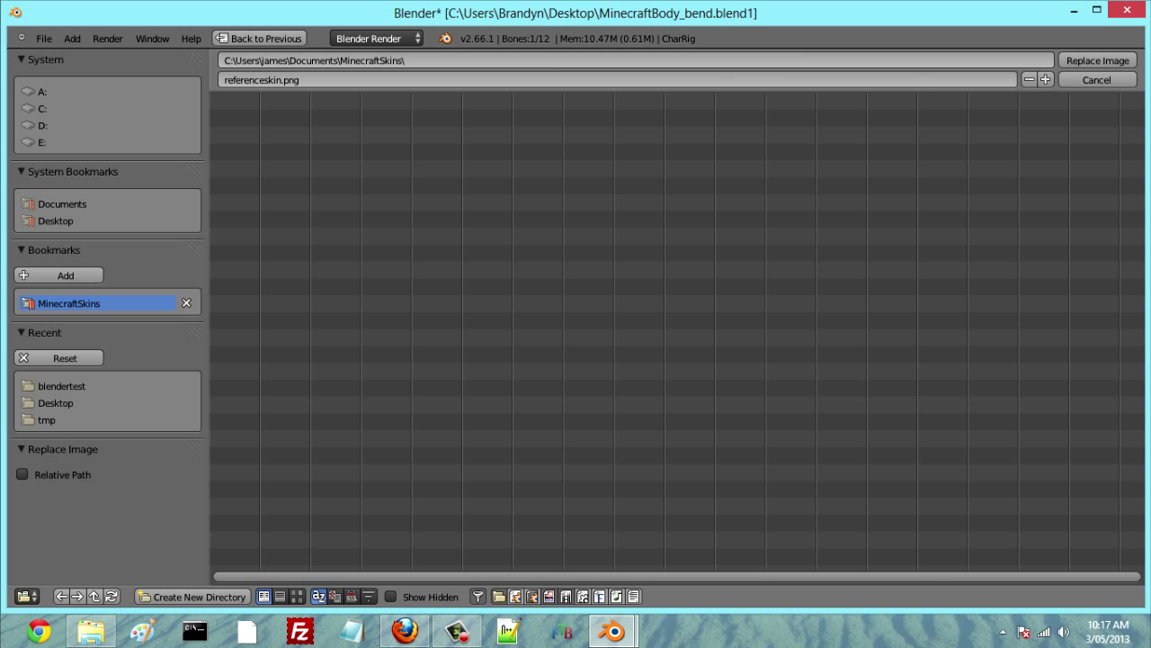
{"action": "left_click", "coordinate": [55, 403]}
{"action": "left_click", "coordinate": [280, 473]}
{"action": "double_click", "coordinate": [293, 459]}
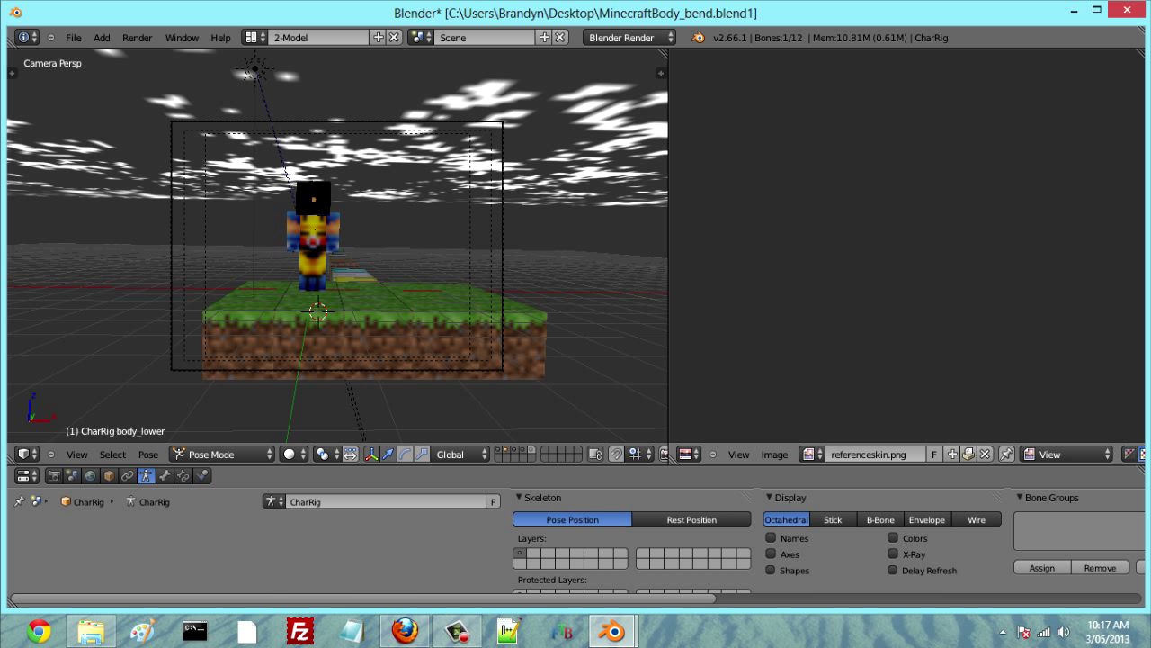
Step: Change the image editor area to a Properties editor and arrange its panels vertically
{"action": "left_click", "coordinate": [689, 454]}
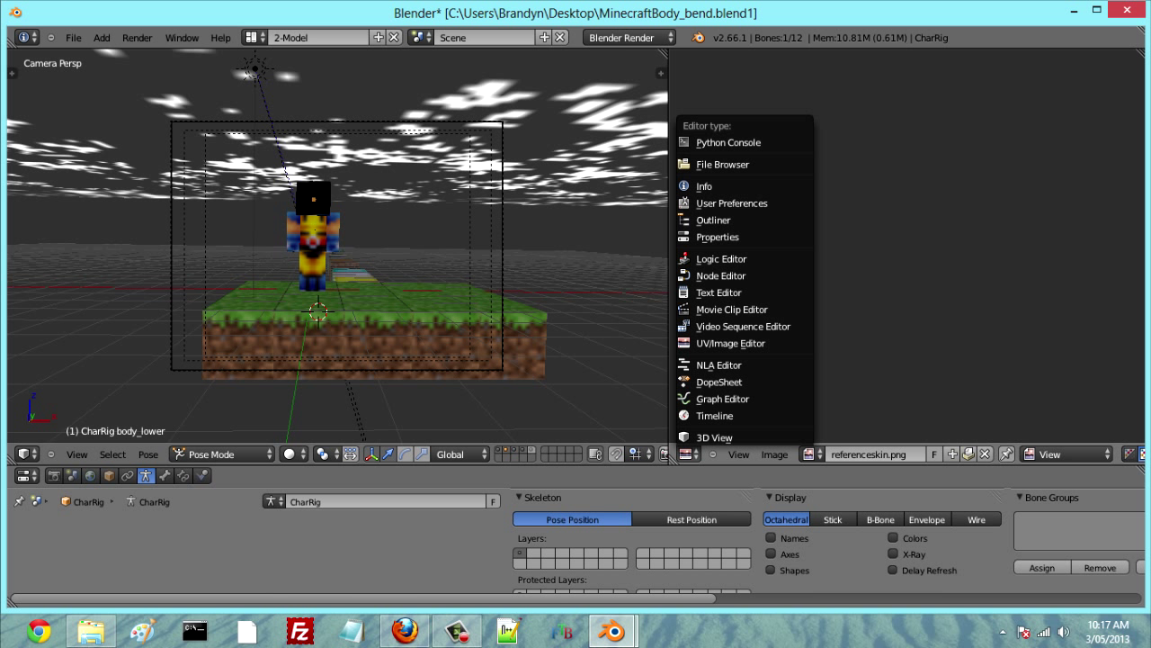
{"action": "left_click", "coordinate": [730, 344]}
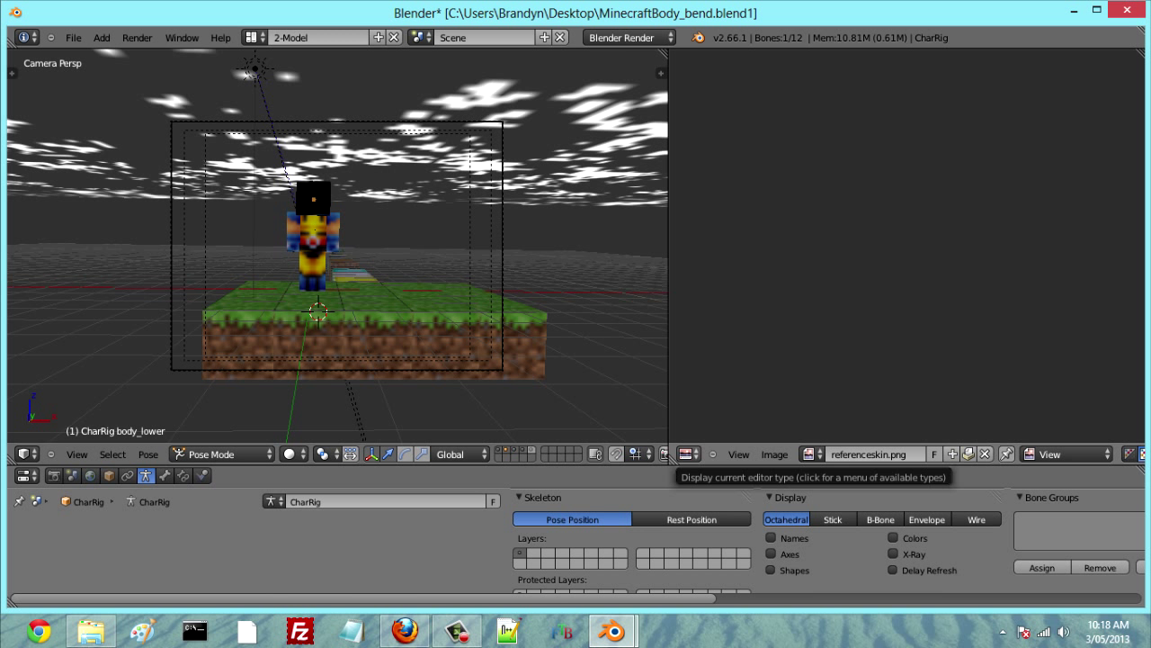
{"action": "left_click", "coordinate": [689, 454]}
{"action": "left_click", "coordinate": [720, 237]}
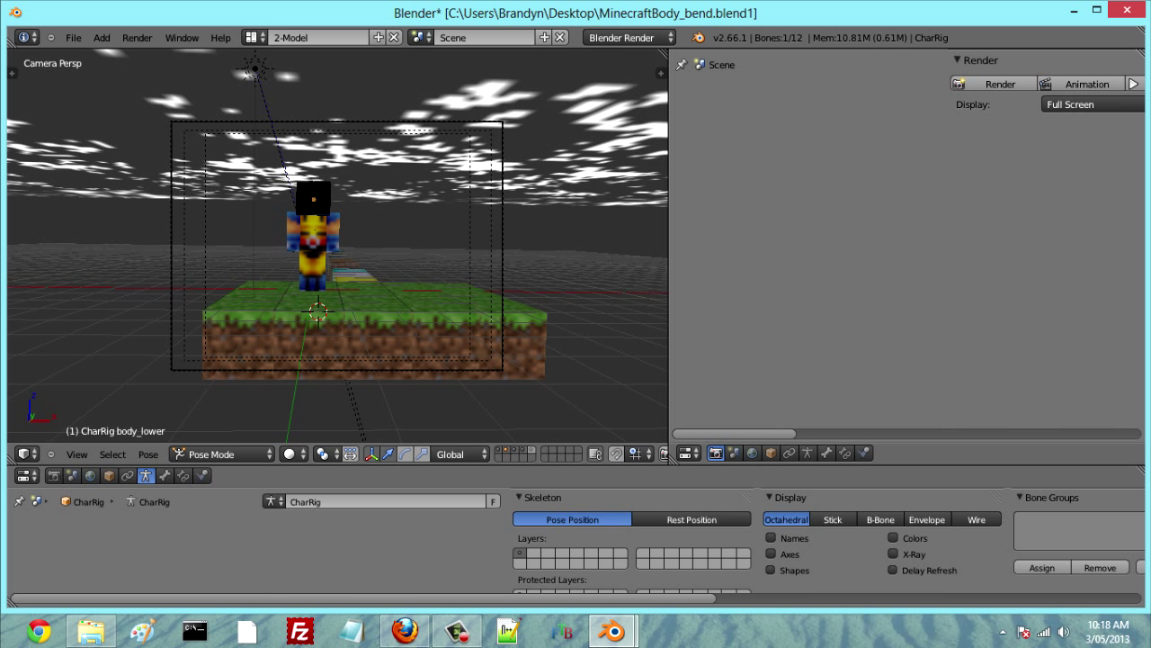
{"action": "right_click", "coordinate": [737, 182]}
{"action": "left_click", "coordinate": [735, 201]}
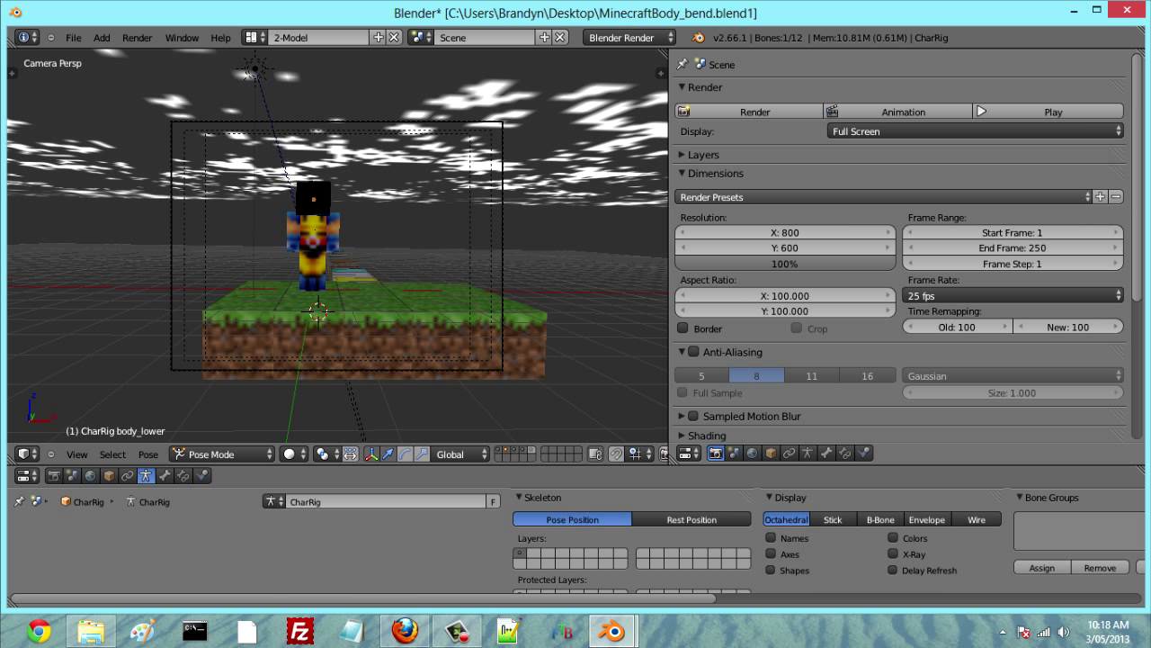
{"action": "scroll", "coordinate": [899, 133], "scroll_direction": "down", "scroll_amount": 3}
{"action": "scroll", "coordinate": [899, 132], "scroll_direction": "up", "scroll_amount": 3}
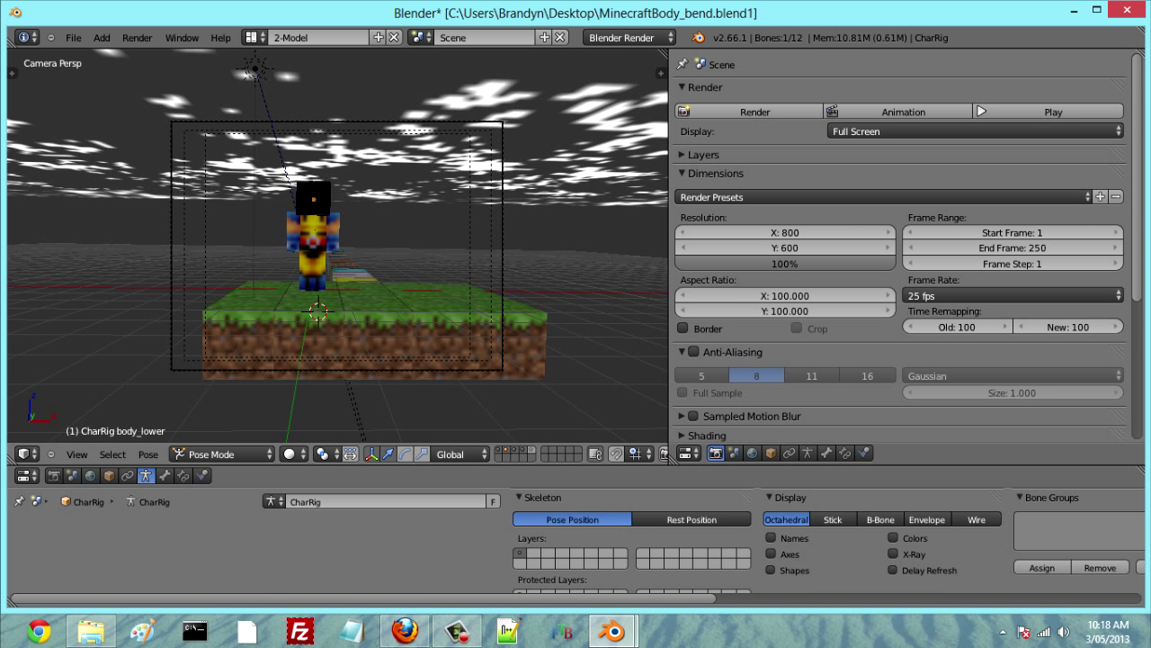
Step: Change the horizontal properties area beneath the 3D view to a Timeline
{"action": "left_click", "coordinate": [27, 475]}
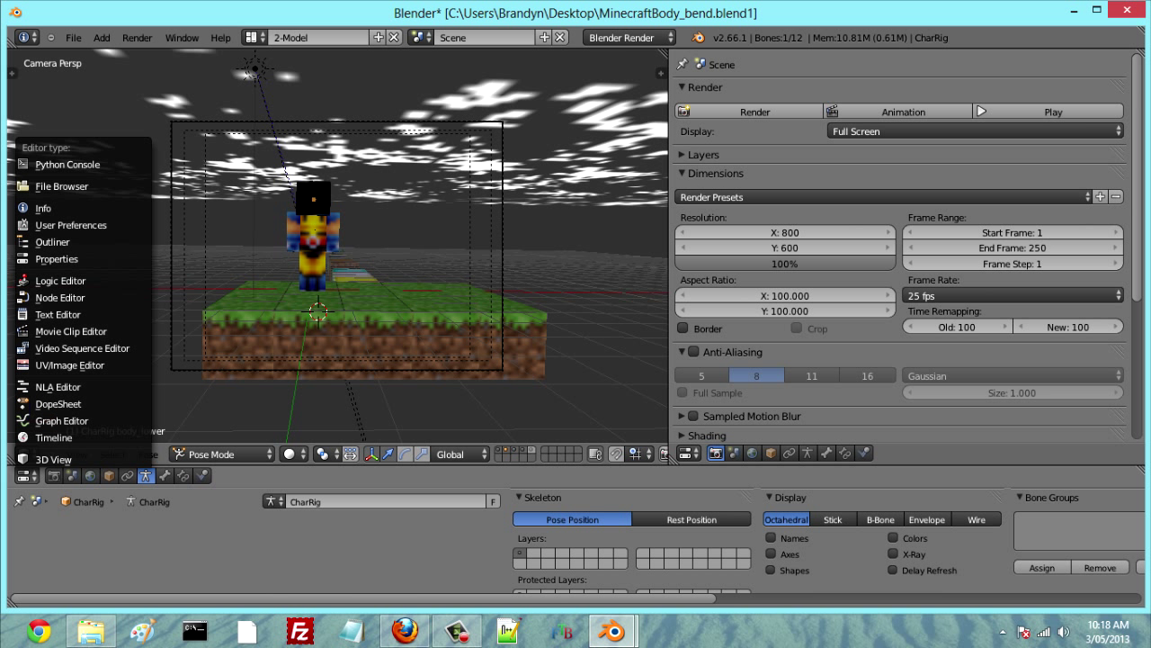
{"action": "left_click", "coordinate": [54, 438]}
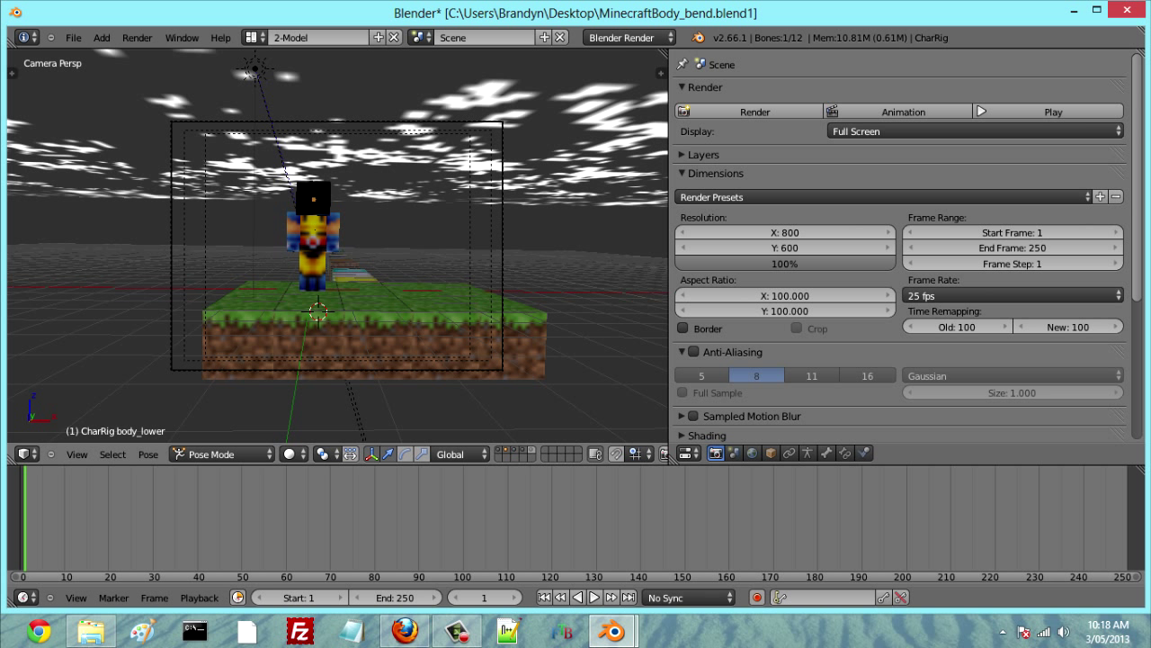
{"action": "left_click", "coordinate": [26, 455]}
Step: Turn on X-Ray for the CharRig armature and display its bones as B-Bone
{"action": "scroll", "coordinate": [900, 252], "scroll_direction": "down", "scroll_amount": 5}
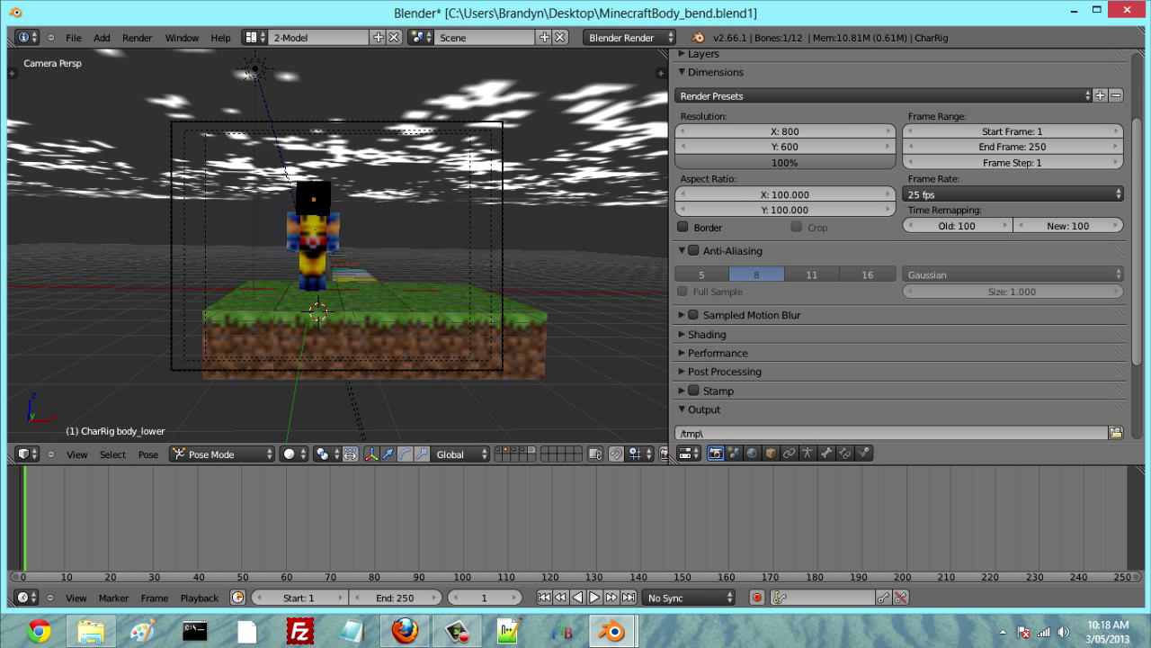
{"action": "scroll", "coordinate": [899, 252], "scroll_direction": "down", "scroll_amount": 1}
{"action": "right_click", "coordinate": [315, 231]}
{"action": "key", "text": "ctrl+z"}
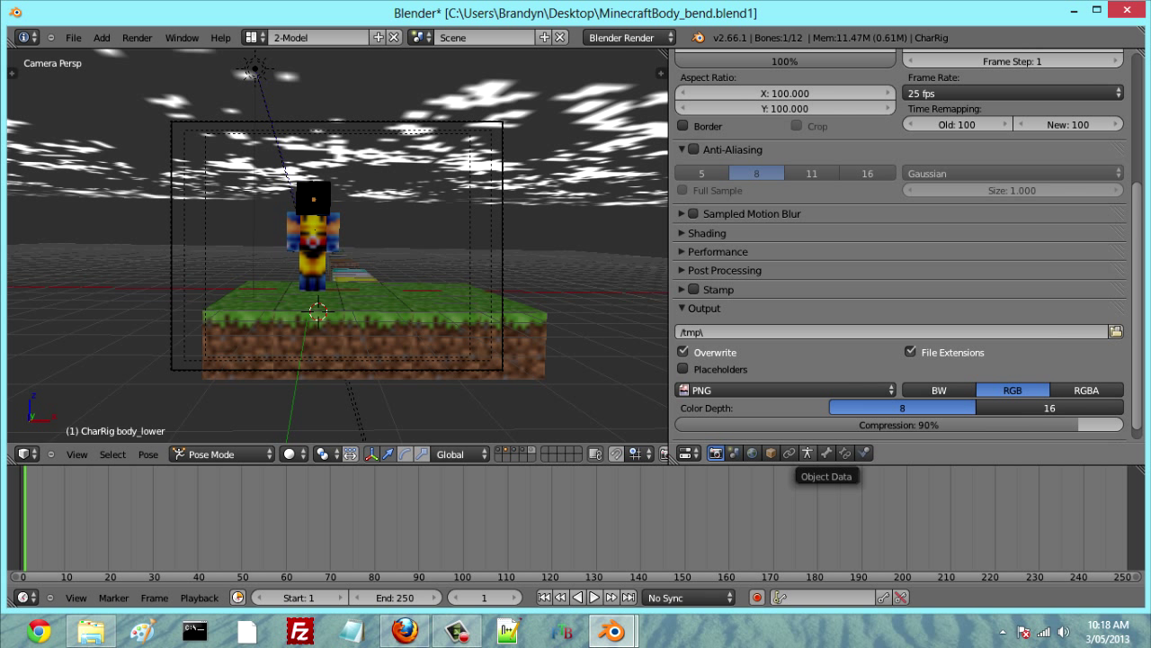
{"action": "left_click", "coordinate": [807, 452]}
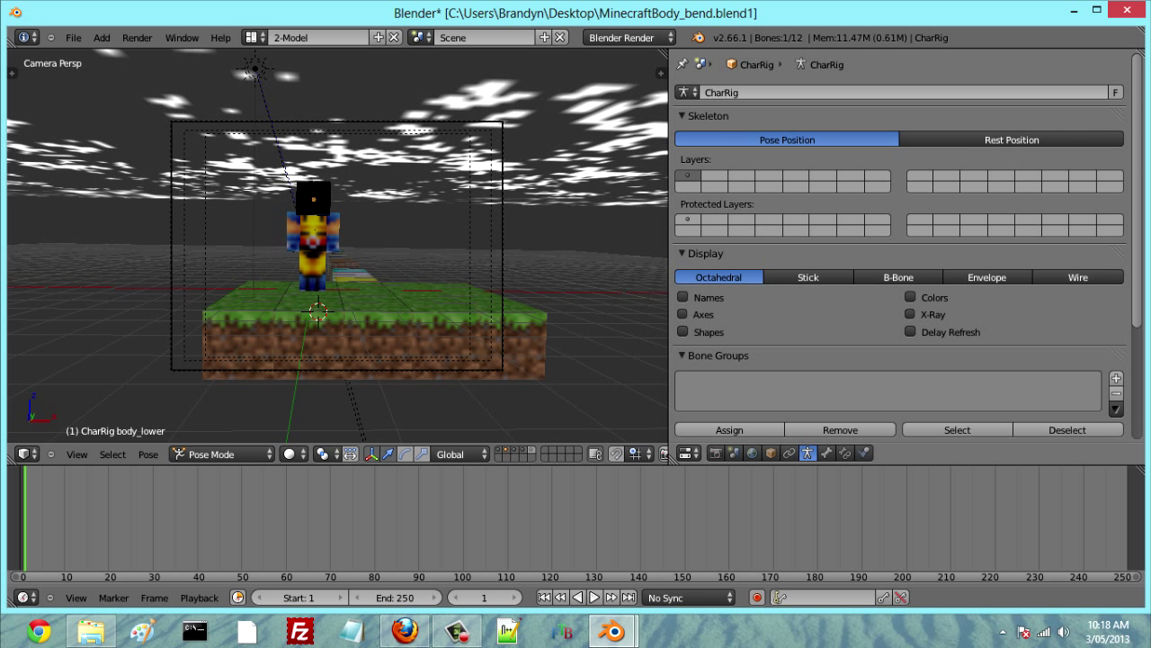
{"action": "left_click", "coordinate": [911, 314]}
{"action": "left_click", "coordinate": [898, 277]}
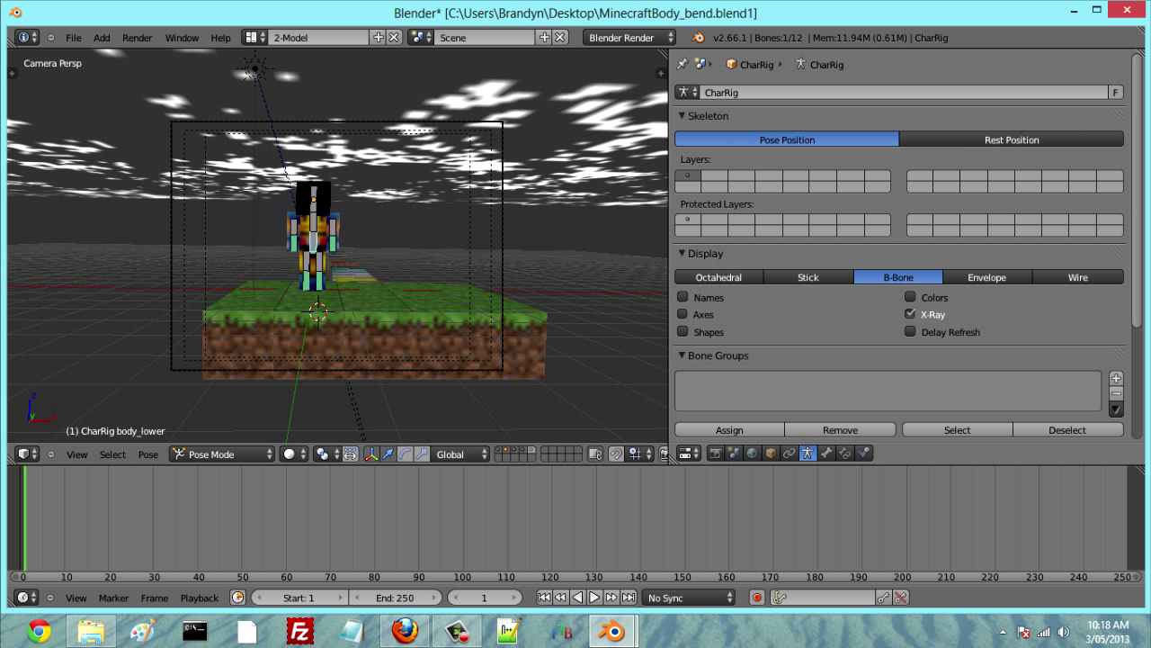
{"action": "left_click", "coordinate": [808, 277]}
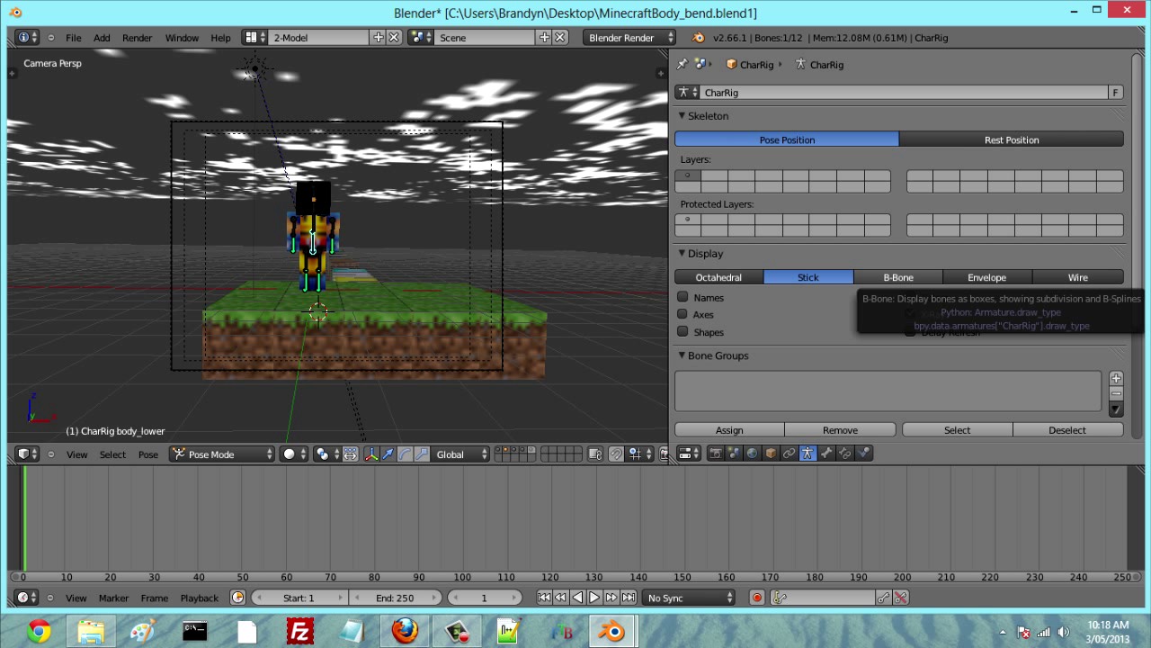
{"action": "left_click", "coordinate": [891, 278]}
Step: Examine the scene from outside the camera, including the spare blocks and torches, and return to the camera view
{"action": "key", "text": "KP_0"}
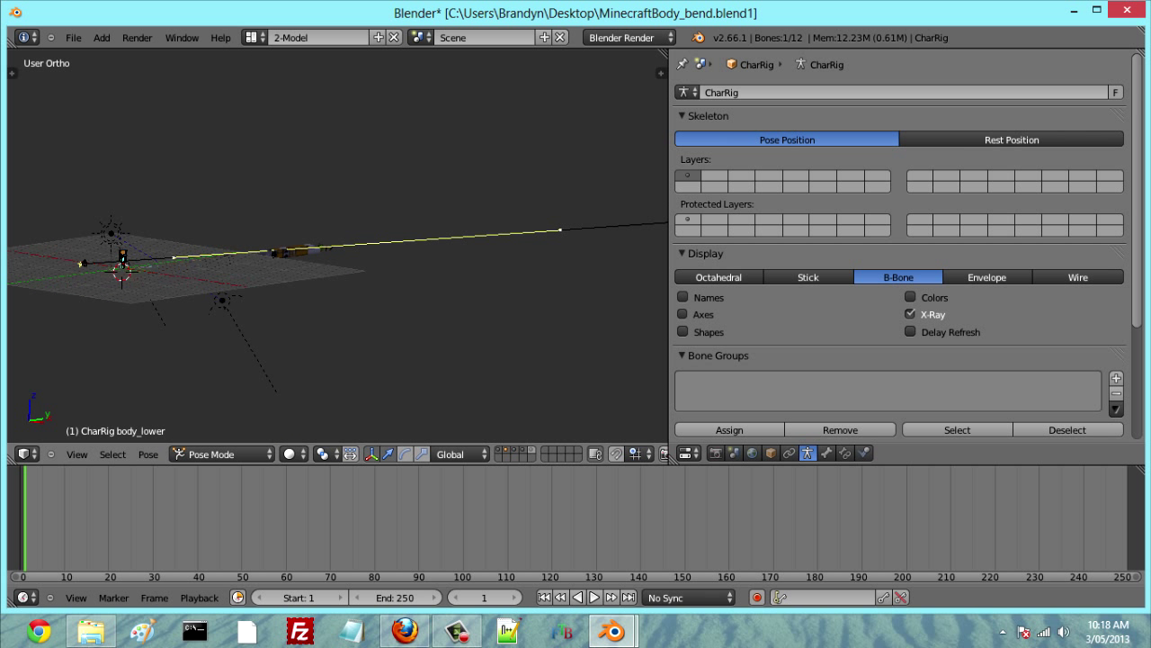
{"action": "key", "text": "KP_0"}
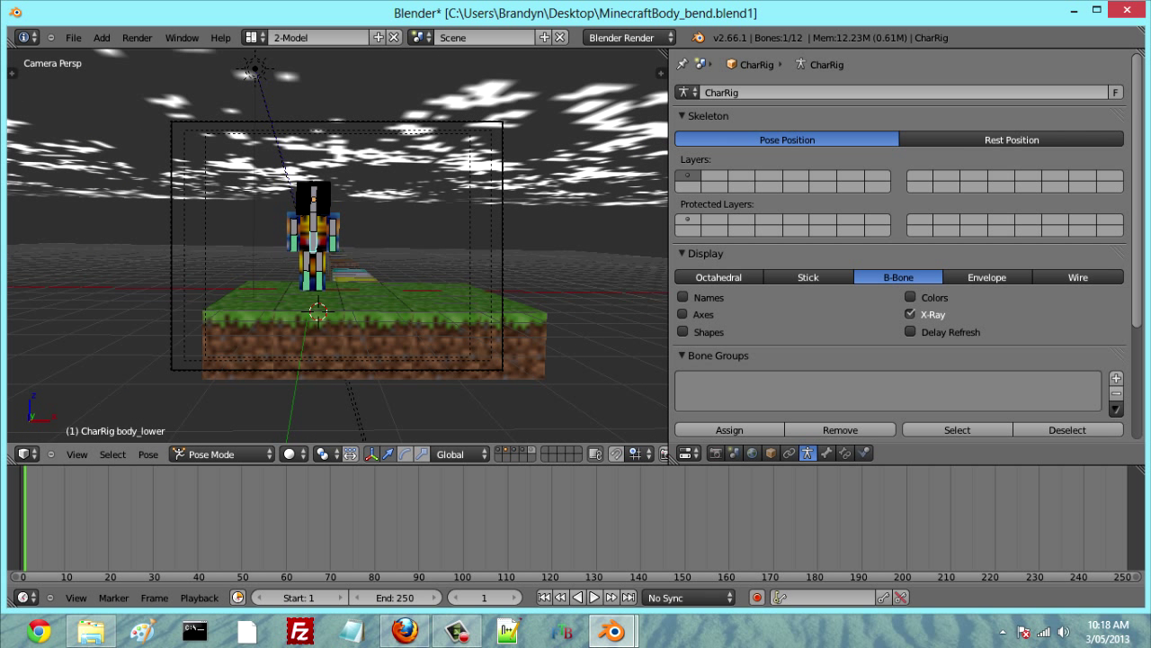
{"action": "key", "text": "KP_0"}
{"action": "middle_click_drag", "start_coordinate": [423, 252], "coordinate": [260, 238]}
{"action": "scroll", "coordinate": [337, 245], "scroll_direction": "up", "scroll_amount": 8}
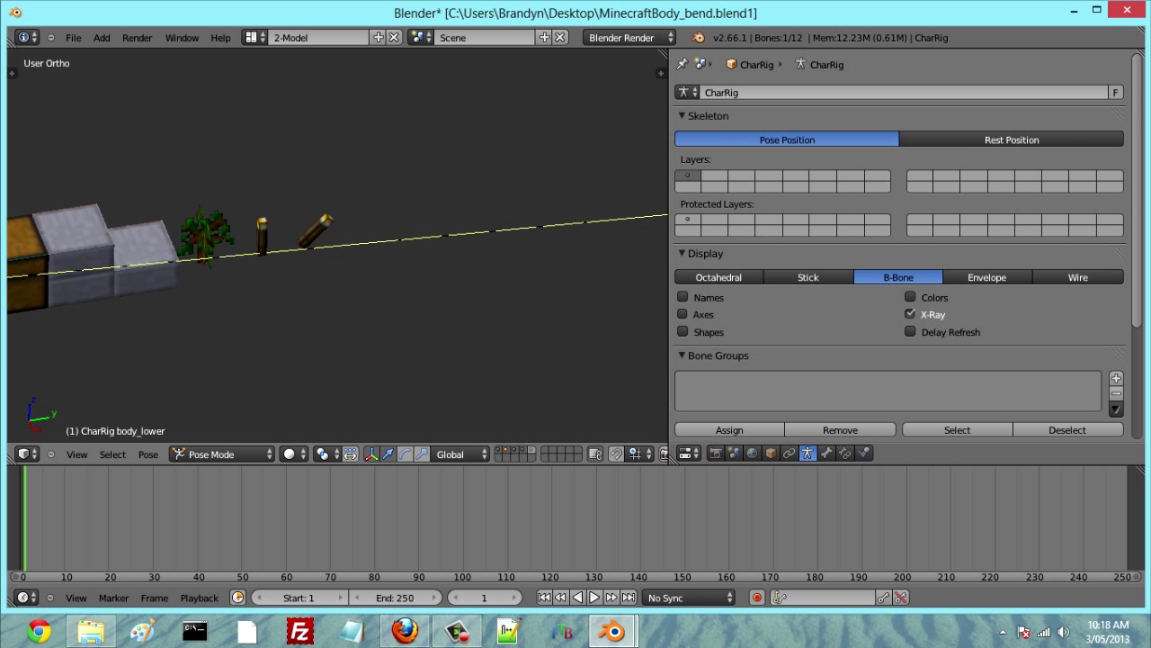
{"action": "key", "text": "KP_0"}
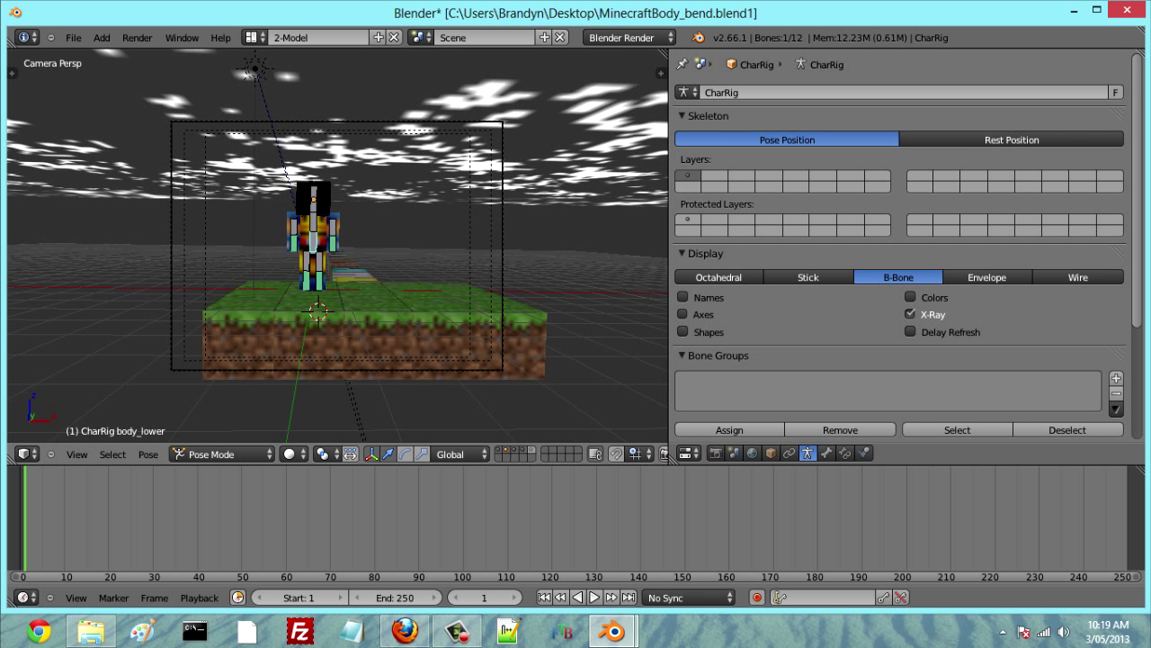
Step: Try to rotate the rig's body_lower bone about -90° as seen from above
{"action": "key", "text": "KP_Decimal"}
{"action": "scroll", "coordinate": [338, 246], "scroll_direction": "down", "scroll_amount": 9}
{"action": "middle_click_drag", "start_coordinate": [297, 216], "coordinate": [45, 283]}
{"action": "middle_click_drag", "start_coordinate": [432, 301], "coordinate": [264, 249]}
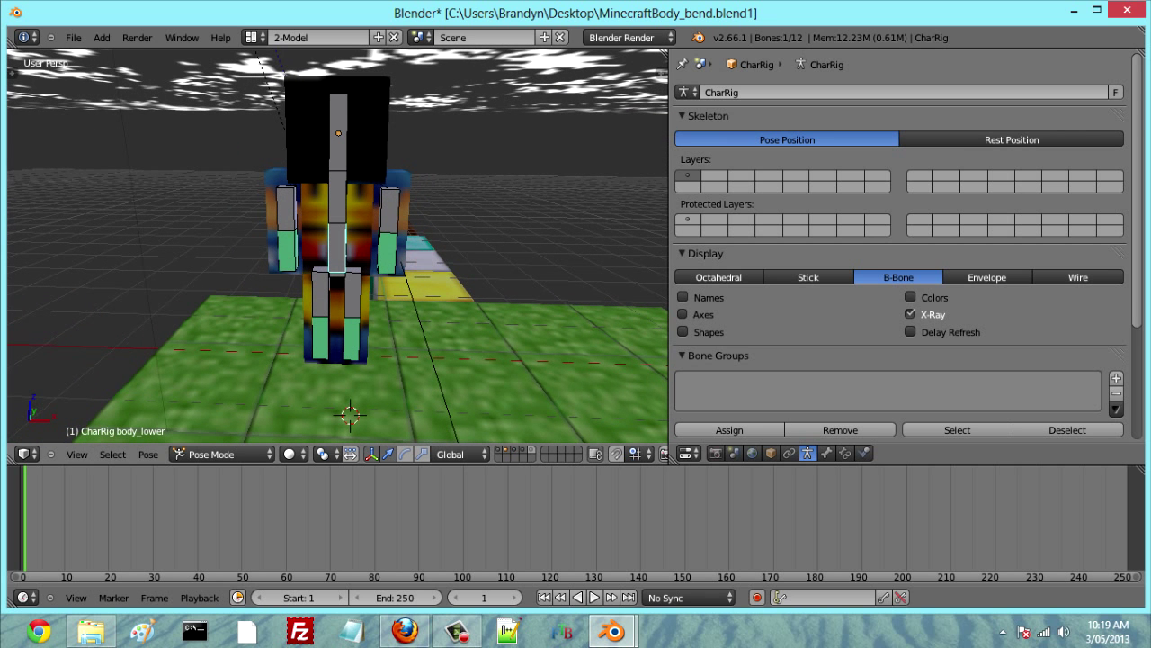
{"action": "middle_click_drag", "start_coordinate": [264, 249], "coordinate": [282, 432]}
{"action": "scroll", "coordinate": [261, 431], "scroll_direction": "down", "scroll_amount": 2}
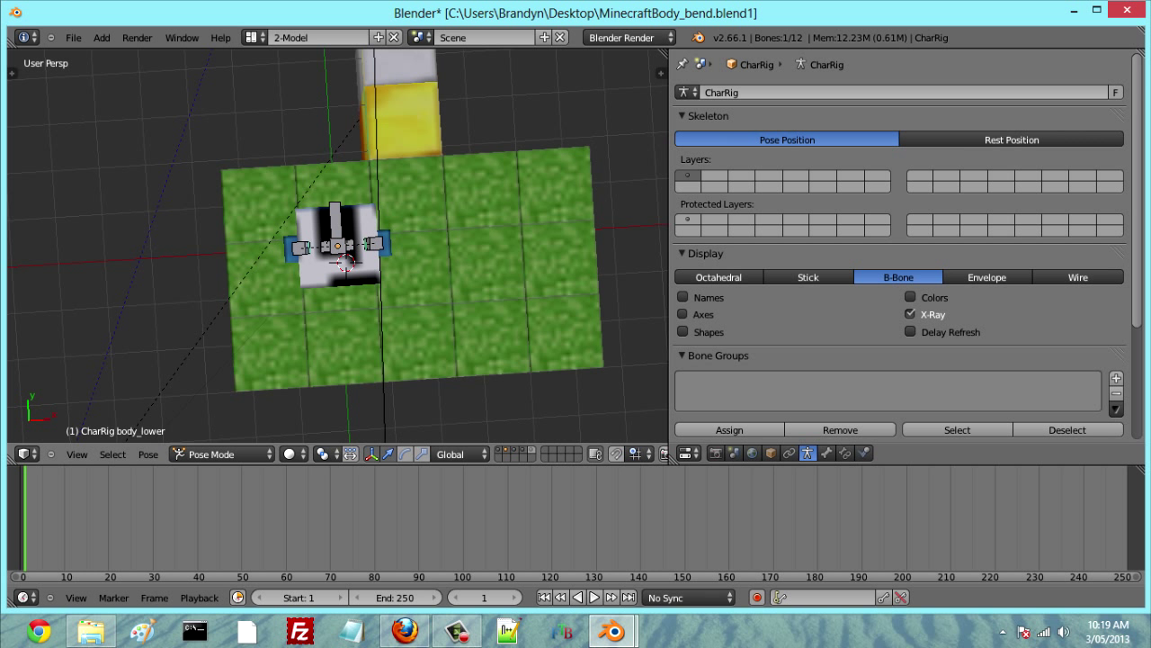
{"action": "middle_click_drag", "start_coordinate": [282, 432], "coordinate": [254, 432]}
{"action": "key", "text": "r"}
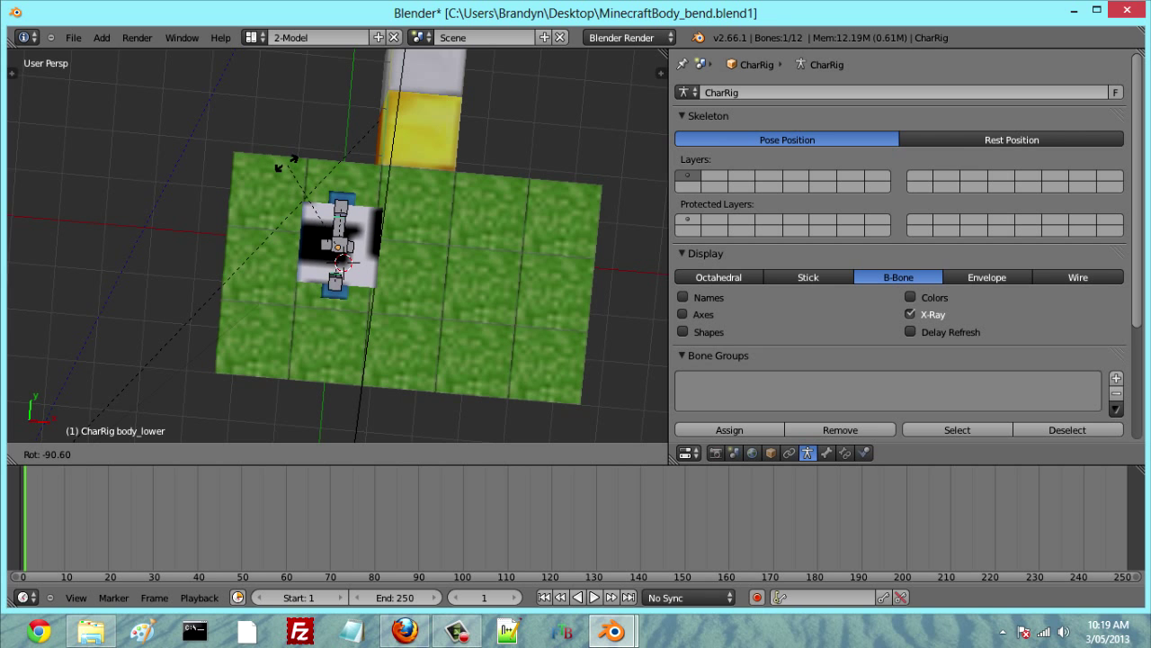
{"action": "left_click", "coordinate": [286, 164]}
{"action": "middle_click_drag", "start_coordinate": [360, 315], "coordinate": [270, 148]}
{"action": "key", "text": "ctrl+z"}
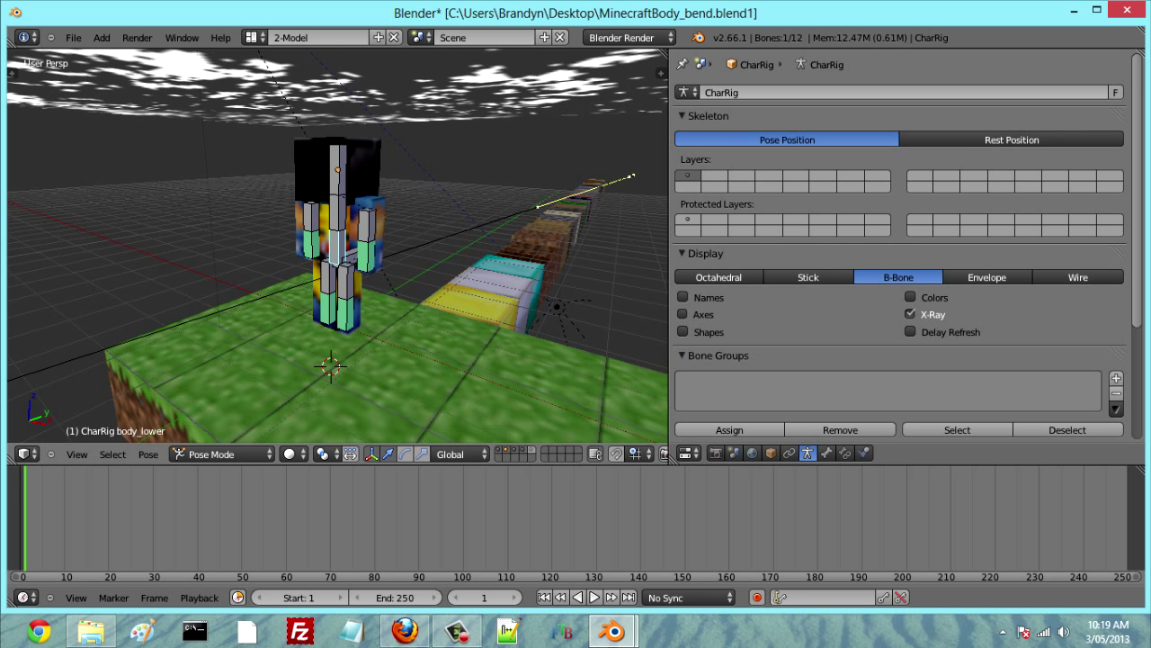
Step: Turn the whole character a quarter turn with the transform_handle bone so it stands side-on to the camera, and straighten its lean
{"action": "right_click", "coordinate": [351, 257]}
{"action": "middle_click_drag", "start_coordinate": [414, 261], "coordinate": [434, 367]}
{"action": "key", "text": "r"}
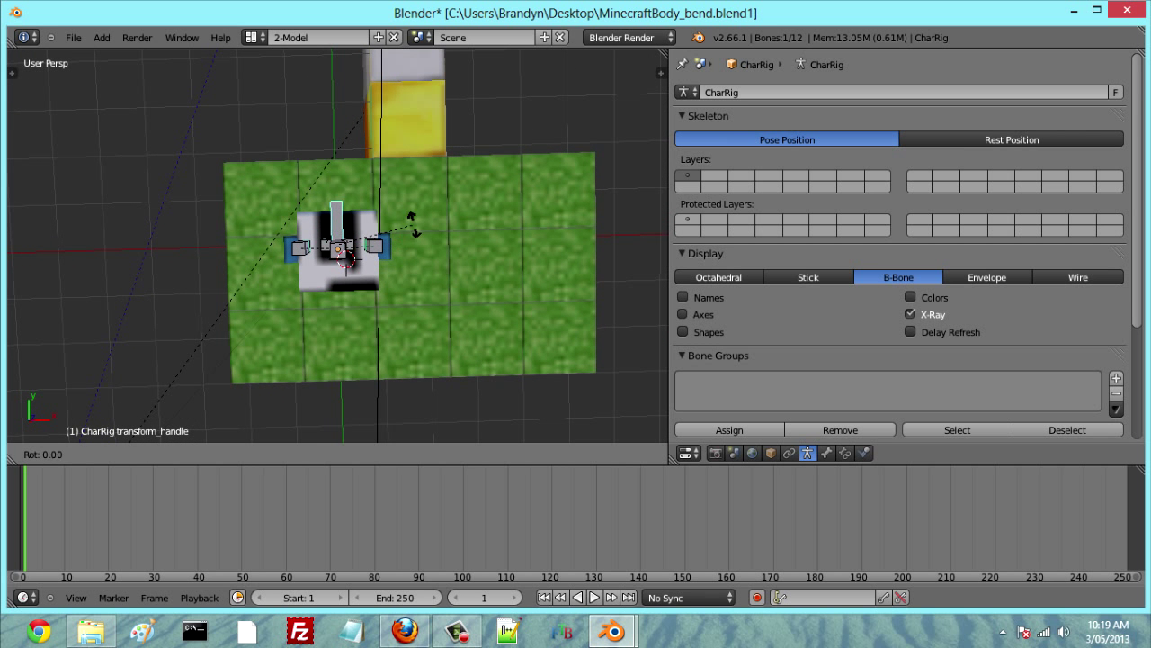
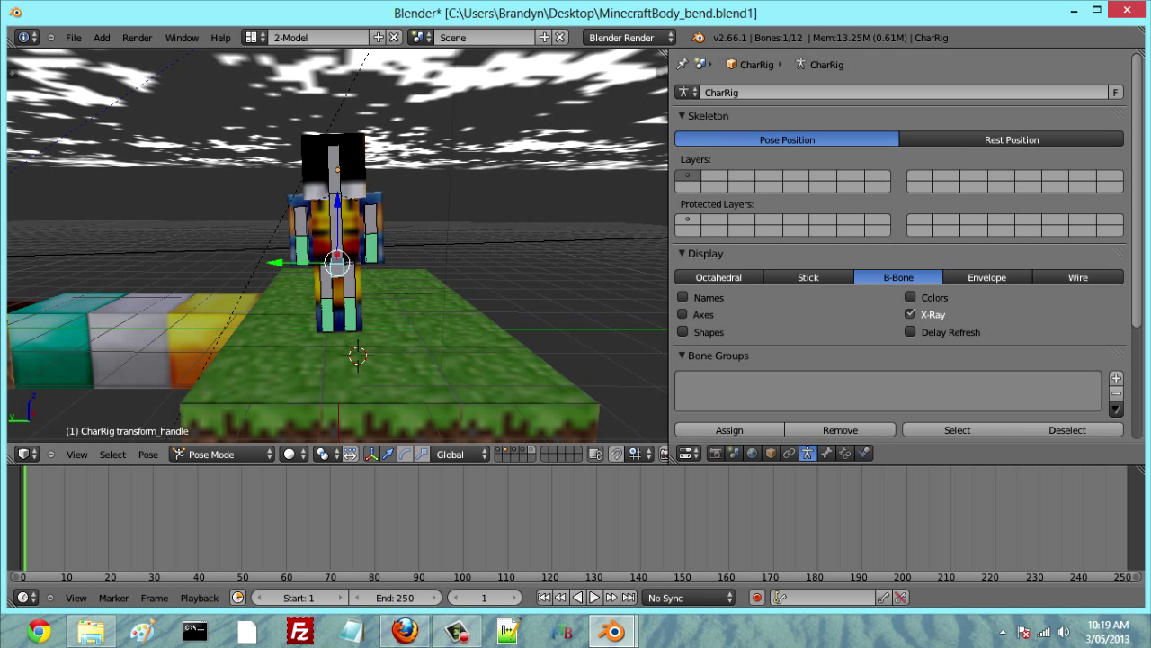
{"action": "key", "text": "r"}
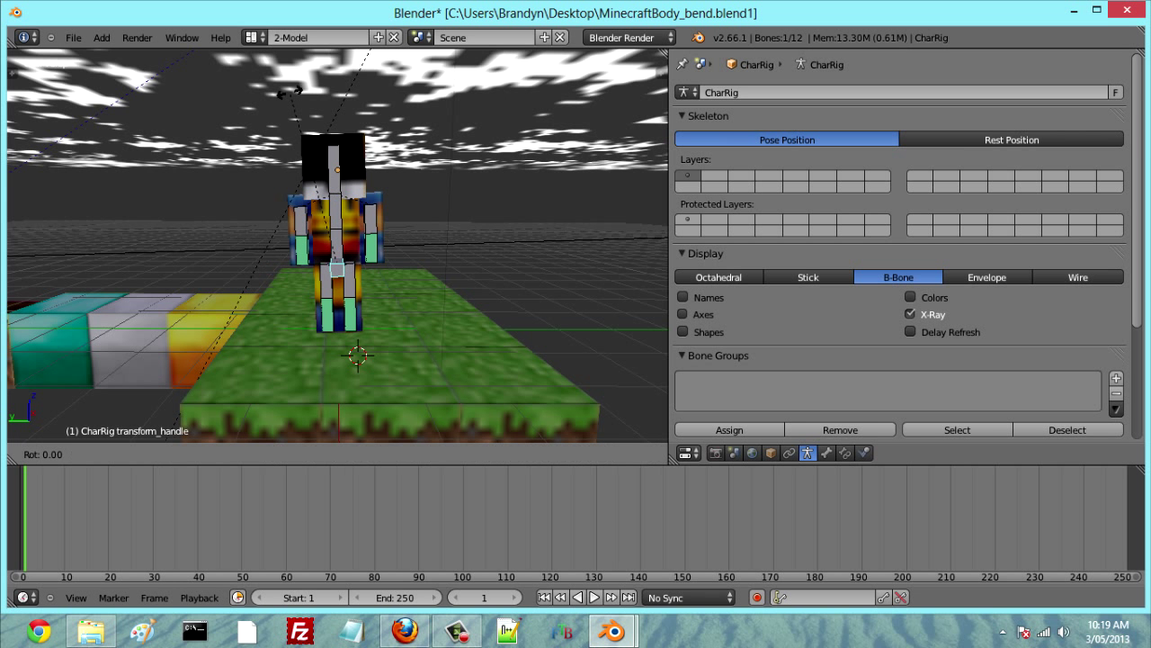
{"action": "left_click", "coordinate": [293, 92]}
{"action": "middle_click_drag", "start_coordinate": [293, 93], "coordinate": [90, 88]}
{"action": "key", "text": "r"}
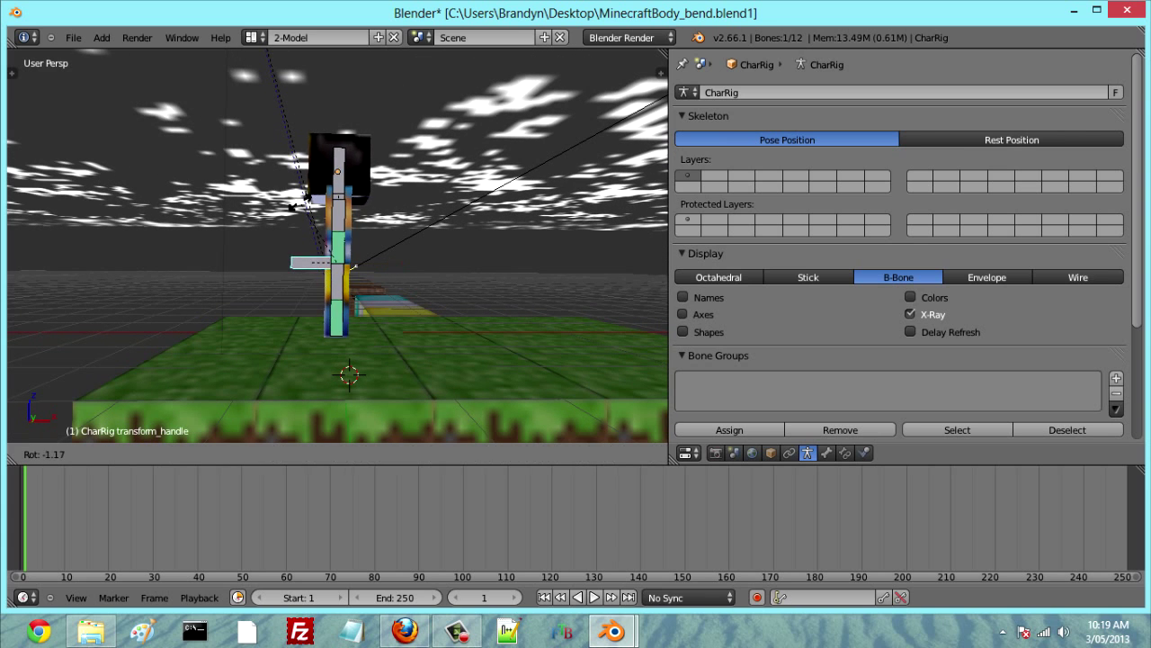
{"action": "left_click", "coordinate": [296, 200]}
Step: Move the silver block out of the spare block row into the air in front of the character
{"action": "middle_click_drag", "start_coordinate": [355, 266], "coordinate": [154, 295]}
{"action": "scroll", "coordinate": [155, 295], "scroll_direction": "down", "scroll_amount": 2}
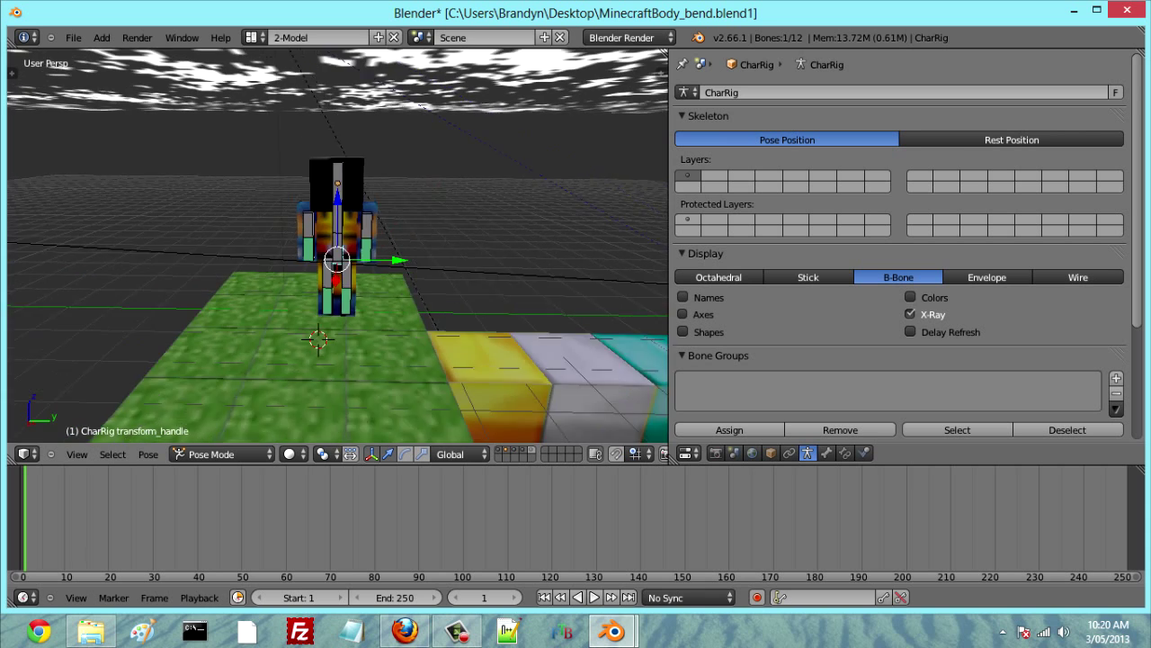
{"action": "scroll", "coordinate": [338, 245], "scroll_direction": "down", "scroll_amount": 3}
{"action": "middle_click_drag", "start_coordinate": [351, 247], "coordinate": [209, 286]}
{"action": "right_click", "coordinate": [357, 379]}
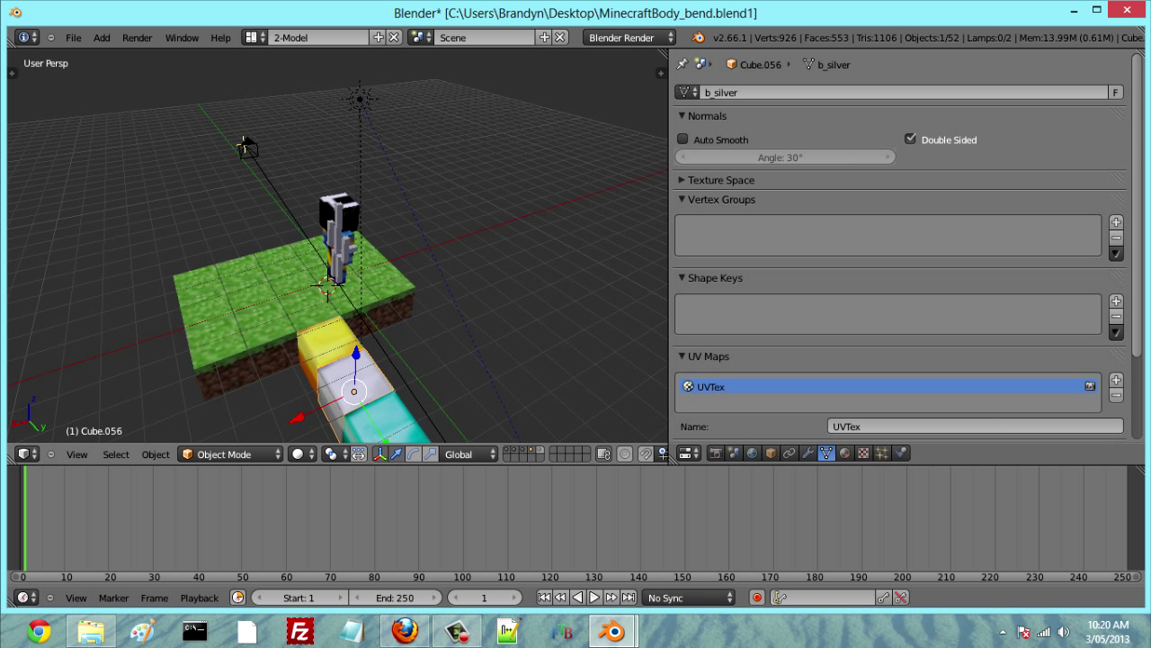
{"action": "key", "text": "g"}
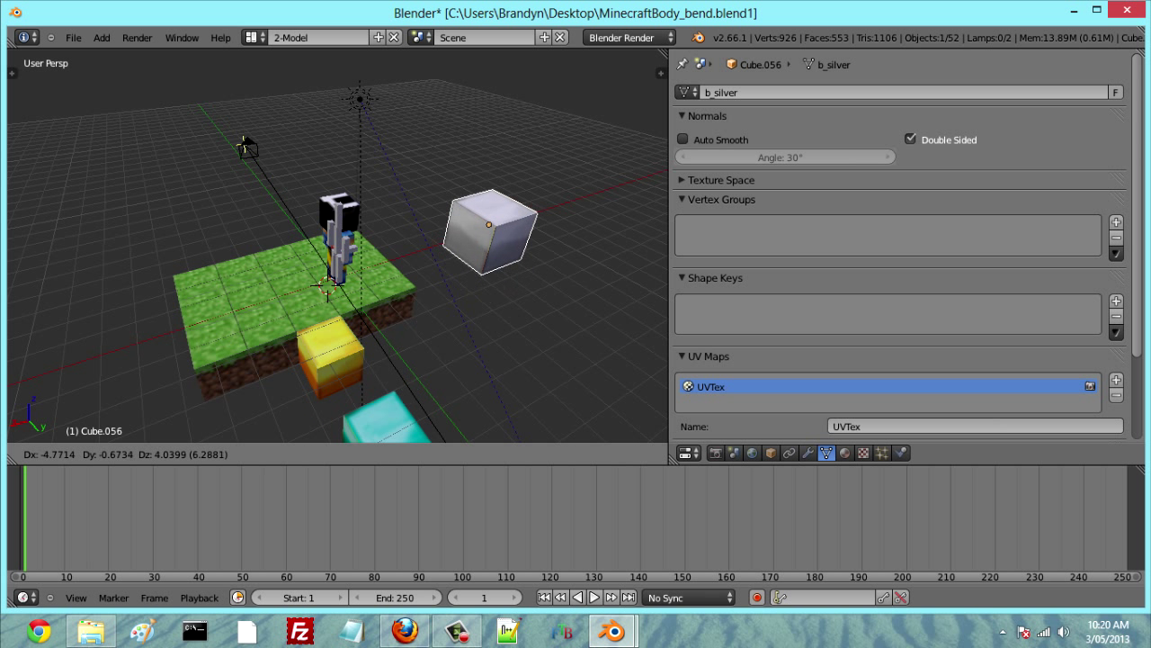
{"action": "left_click", "coordinate": [451, 180]}
Step: Try to rotate the floating silver block
{"action": "middle_click_drag", "start_coordinate": [377, 225], "coordinate": [658, 175]}
{"action": "key", "text": "r"}
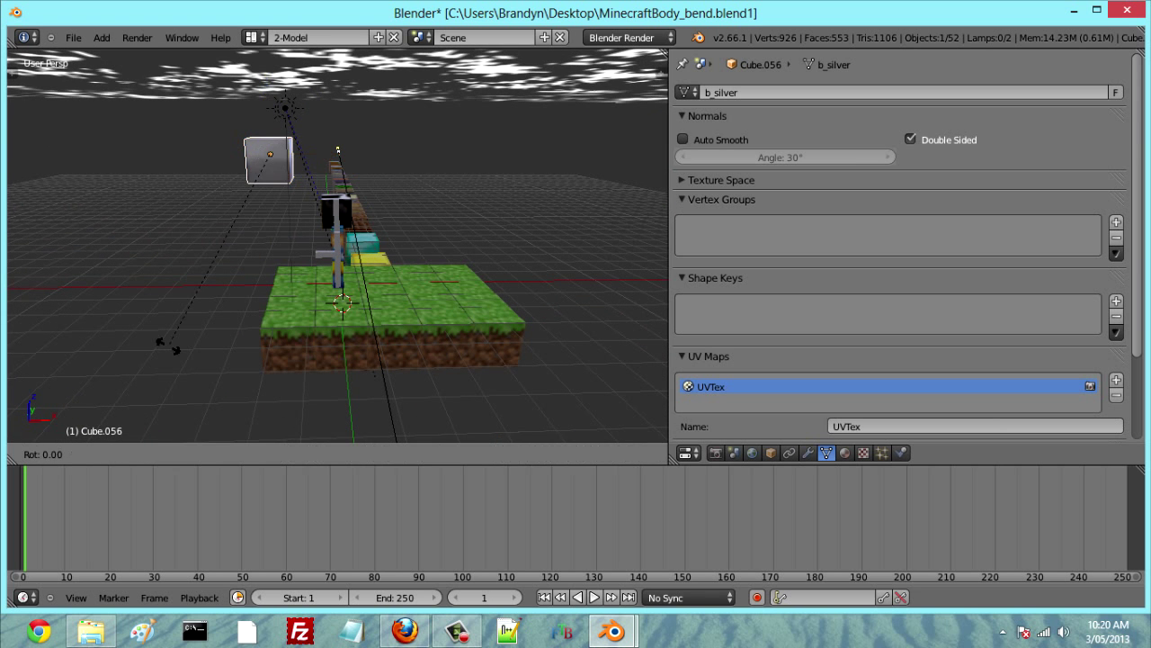
{"action": "left_click", "coordinate": [117, 308]}
{"action": "key", "text": "ctrl+z"}
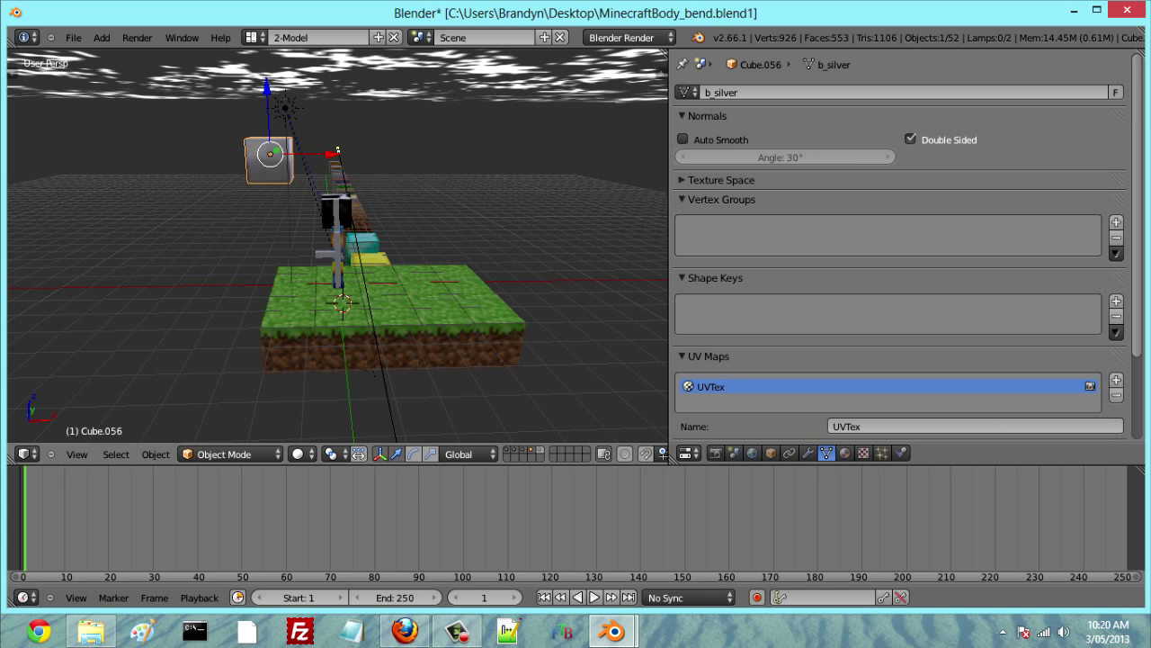
Step: Reposition the silver block along the Y, X and Z axes to hover around head height, well in front of the character
{"action": "key", "text": "KP_Decimal"}
{"action": "middle_click_drag", "start_coordinate": [117, 308], "coordinate": [301, 301]}
{"action": "scroll", "coordinate": [302, 302], "scroll_direction": "down", "scroll_amount": 8}
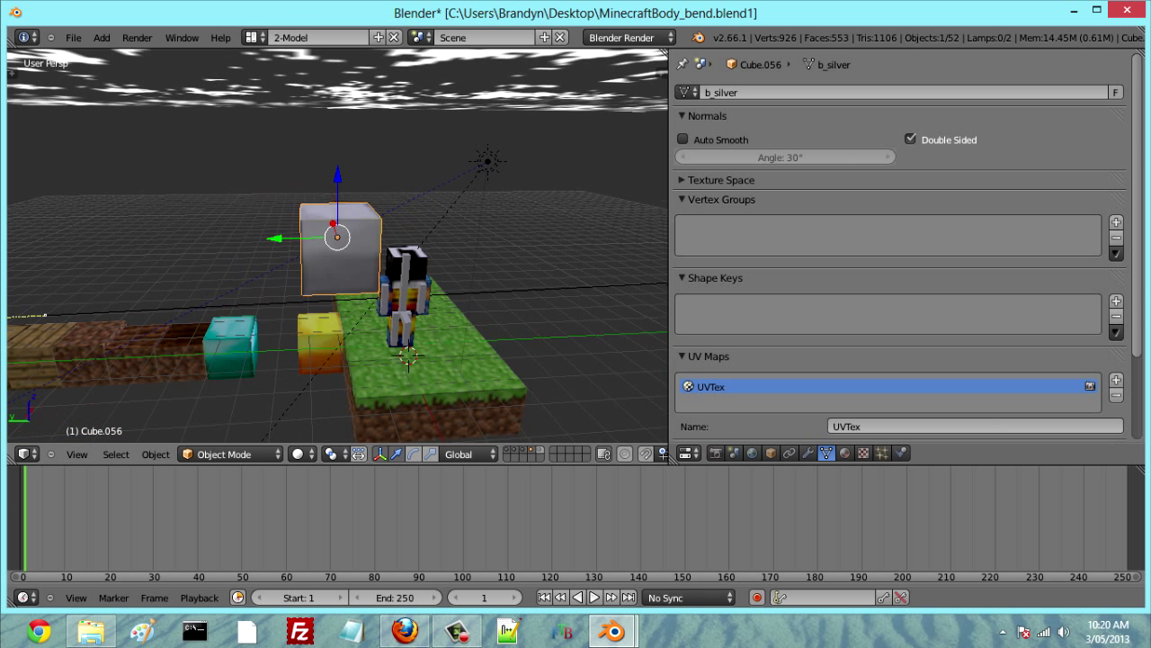
{"action": "scroll", "coordinate": [302, 302], "scroll_direction": "down", "scroll_amount": 2}
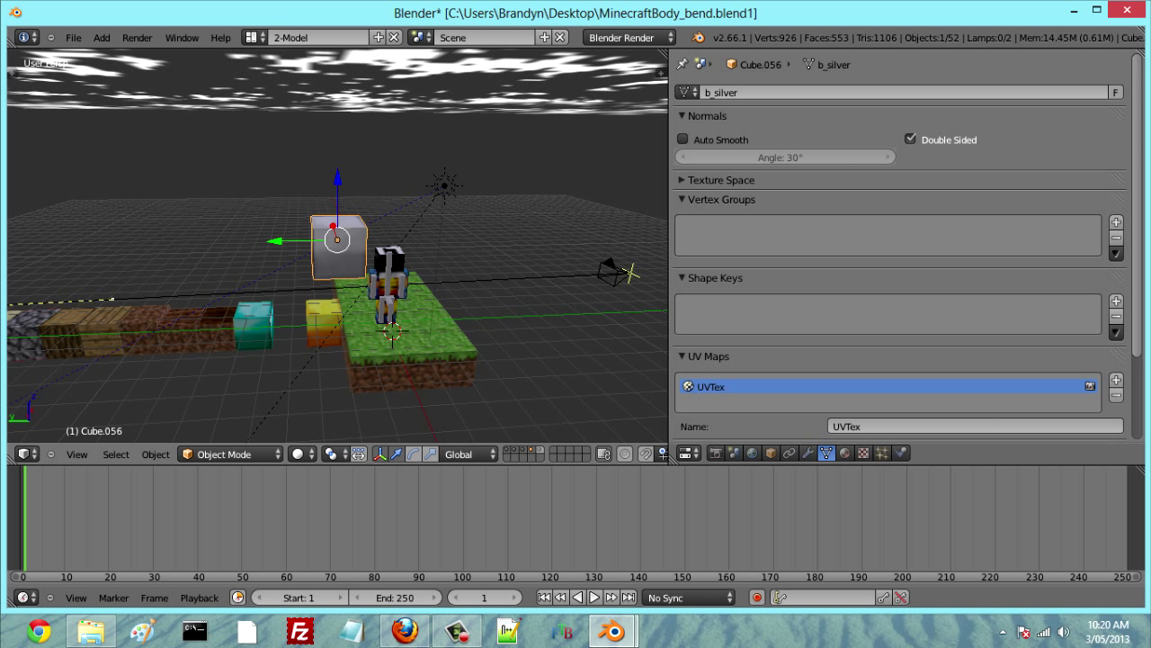
{"action": "left_click_drag", "start_coordinate": [276, 241], "coordinate": [352, 239]}
{"action": "middle_click_drag", "start_coordinate": [404, 256], "coordinate": [243, 250]}
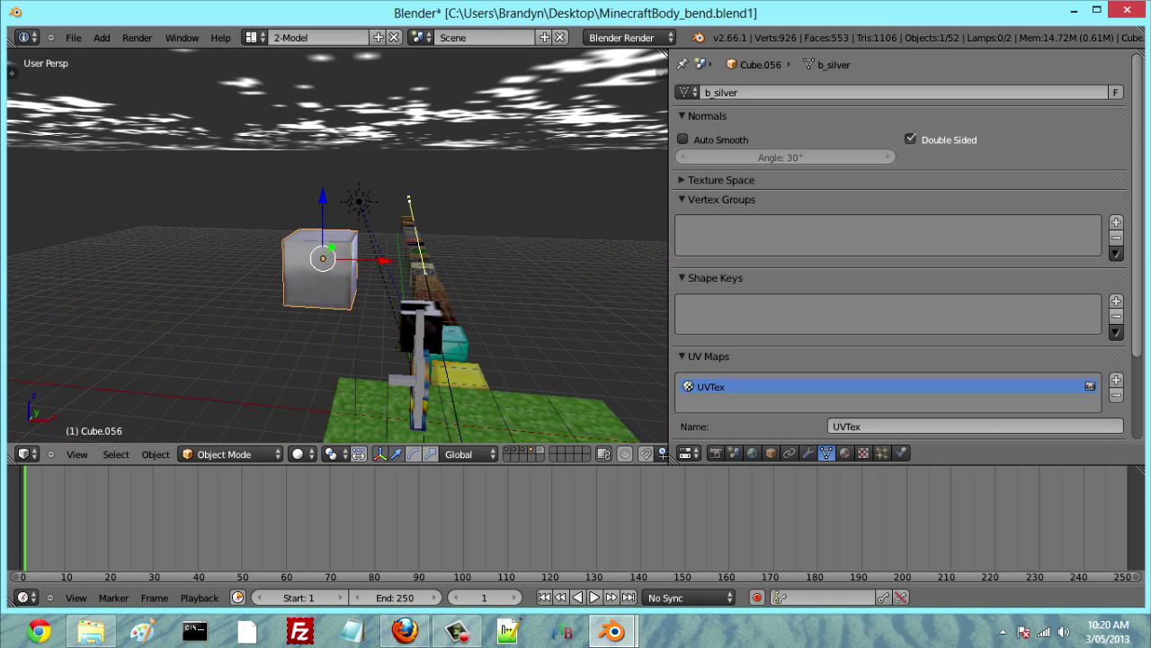
{"action": "left_click_drag", "start_coordinate": [384, 261], "coordinate": [296, 258]}
{"action": "left_click_drag", "start_coordinate": [232, 195], "coordinate": [234, 237]}
{"action": "middle_click_drag", "start_coordinate": [235, 238], "coordinate": [349, 268]}
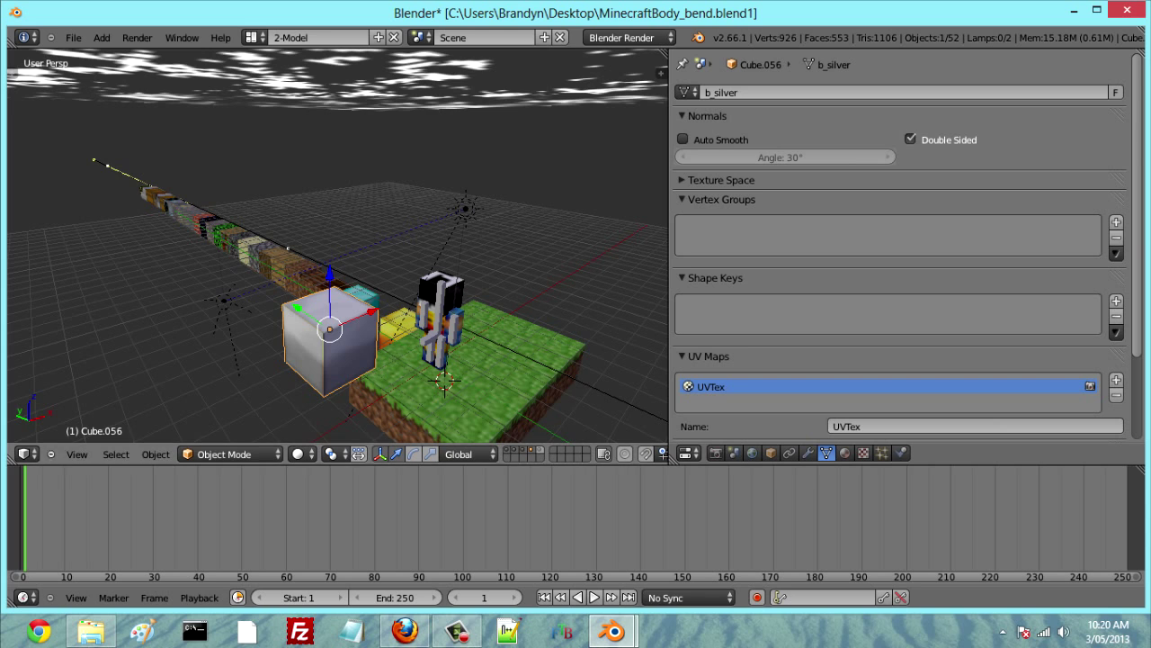
{"action": "middle_click_drag", "start_coordinate": [432, 277], "coordinate": [189, 258]}
{"action": "left_click_drag", "start_coordinate": [334, 268], "coordinate": [347, 268]}
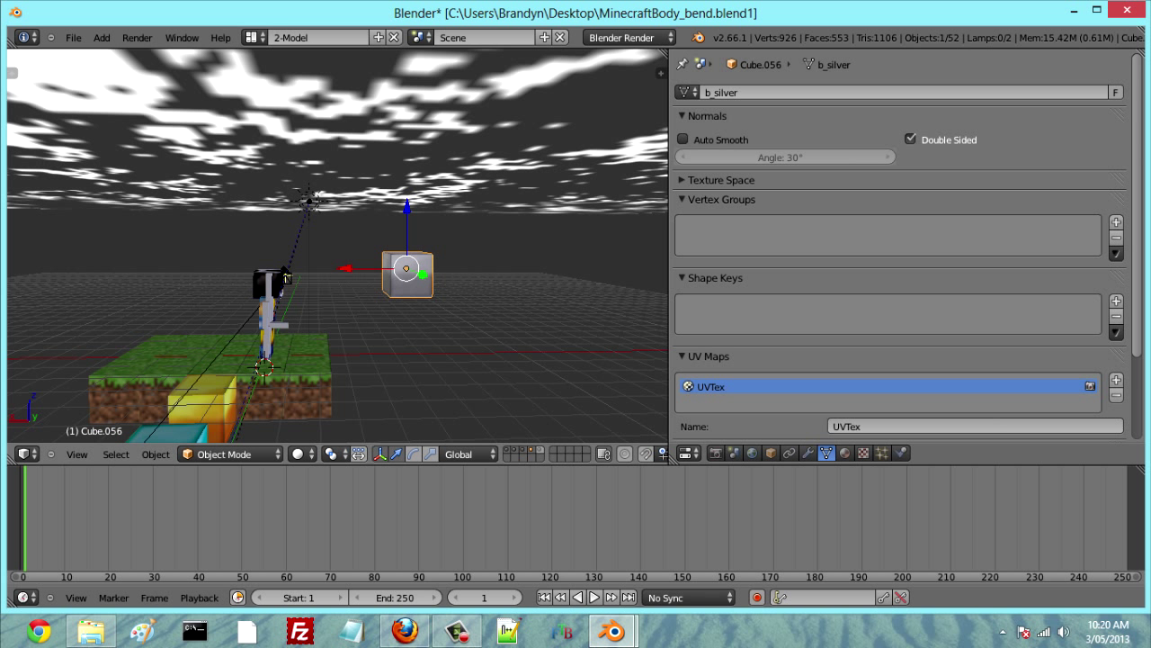
Step: Return to the camera view and turn on automatic keyframing
{"action": "key", "text": "KP_0"}
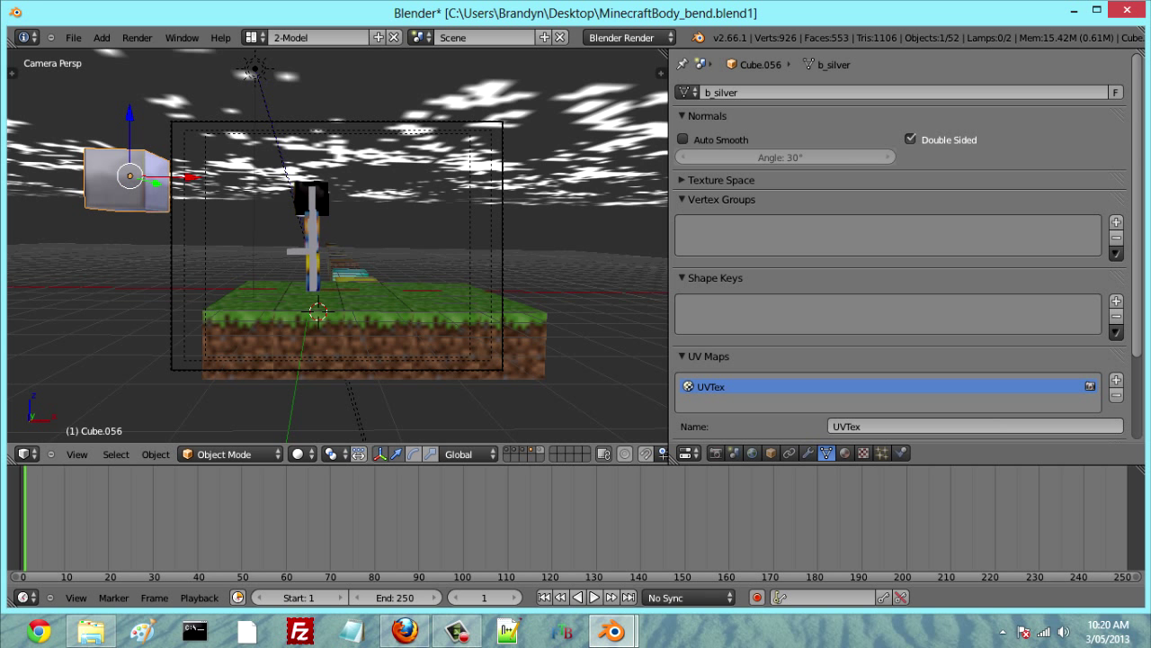
{"action": "scroll", "coordinate": [337, 246], "scroll_direction": "up", "scroll_amount": 1}
{"action": "scroll", "coordinate": [337, 247], "scroll_direction": "up", "scroll_amount": 3}
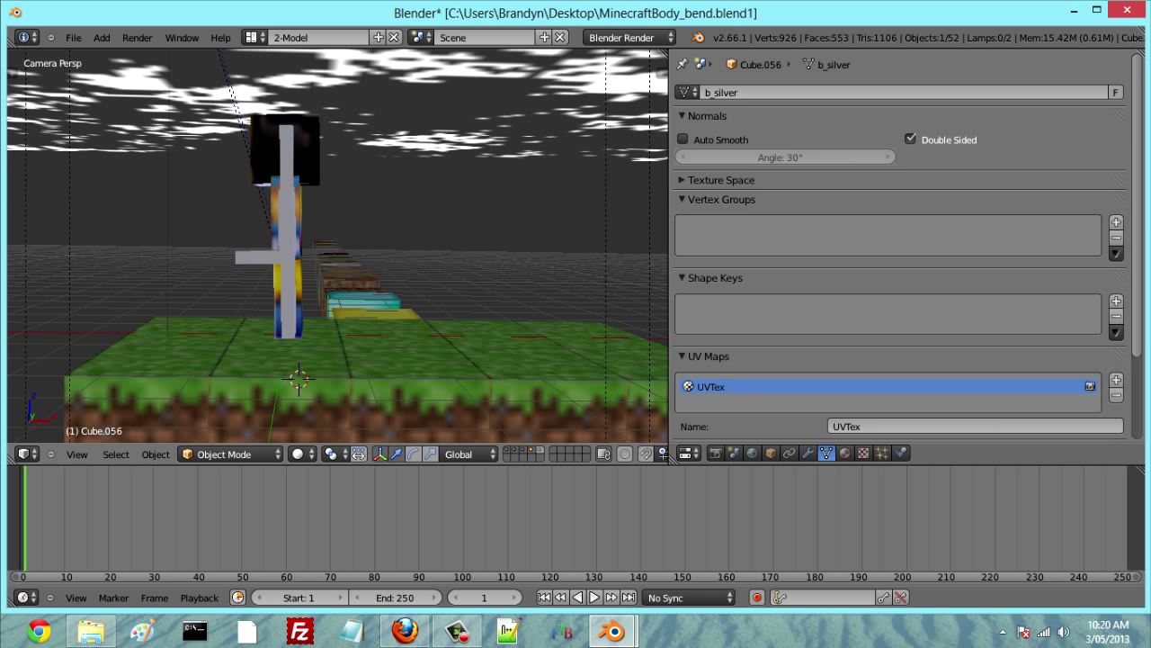
{"action": "scroll", "coordinate": [338, 247], "scroll_direction": "down", "scroll_amount": 2}
{"action": "scroll", "coordinate": [337, 247], "scroll_direction": "up", "scroll_amount": 2}
{"action": "scroll", "coordinate": [337, 248], "scroll_direction": "down", "scroll_amount": 1}
{"action": "scroll", "coordinate": [337, 247], "scroll_direction": "up", "scroll_amount": 1}
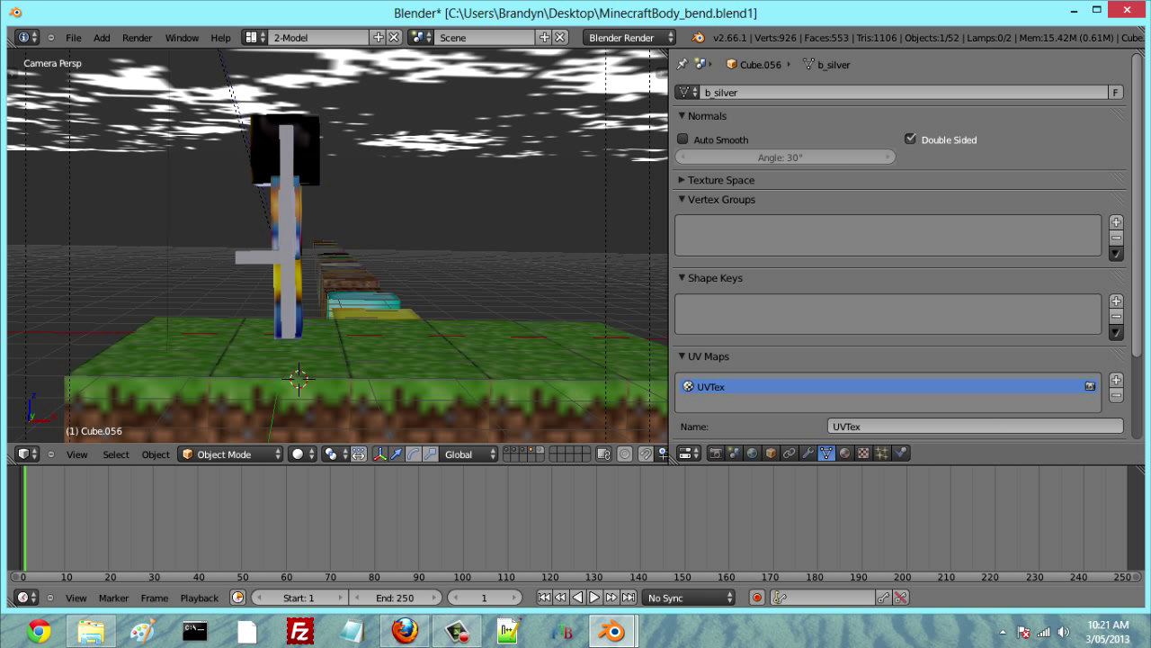
{"action": "left_click", "coordinate": [758, 597]}
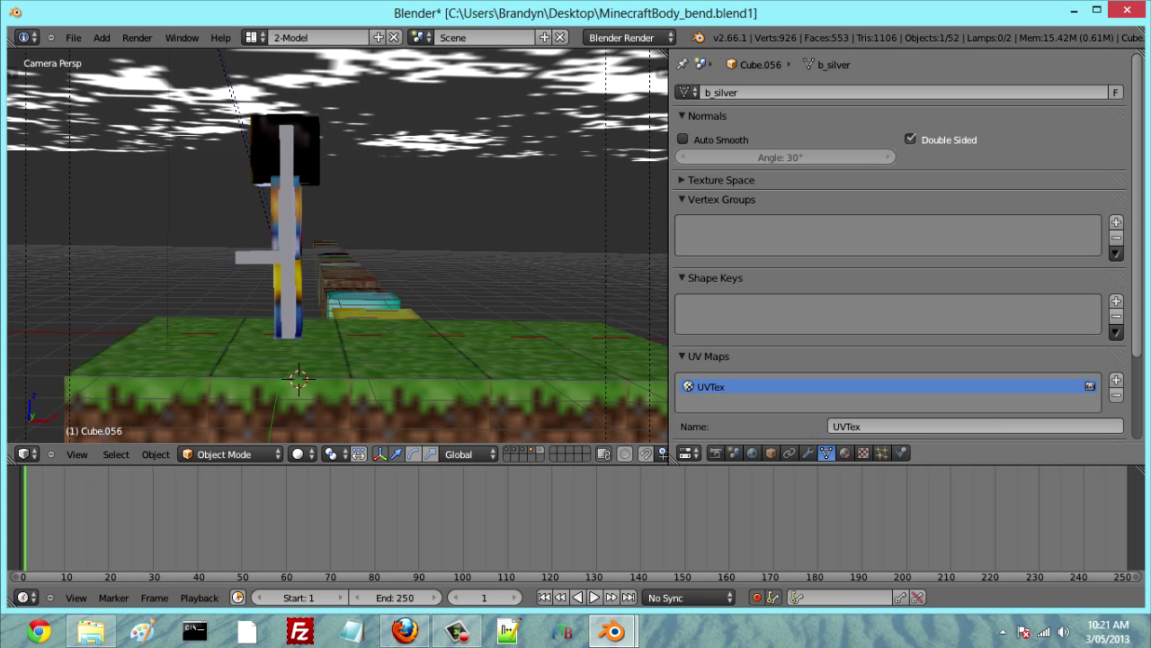
Step: Go to frame 20 and rotate the floating silver block to a tilted angle
{"action": "scroll", "coordinate": [337, 246], "scroll_direction": "down", "scroll_amount": 4}
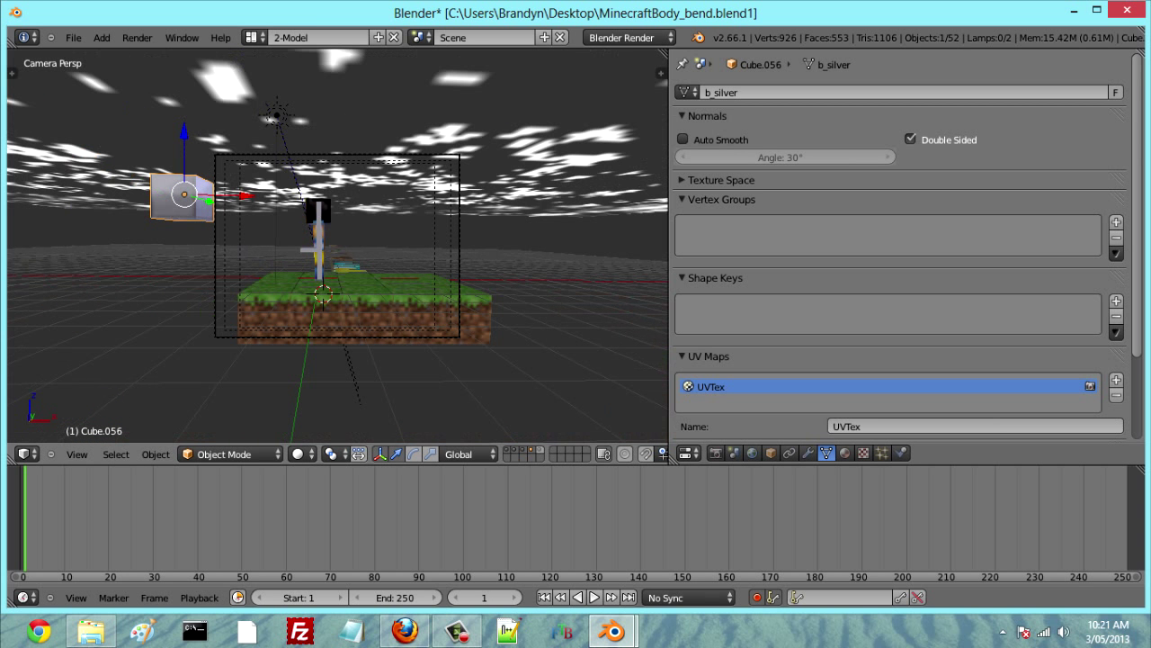
{"action": "middle_click_drag", "start_coordinate": [337, 246], "coordinate": [362, 282]}
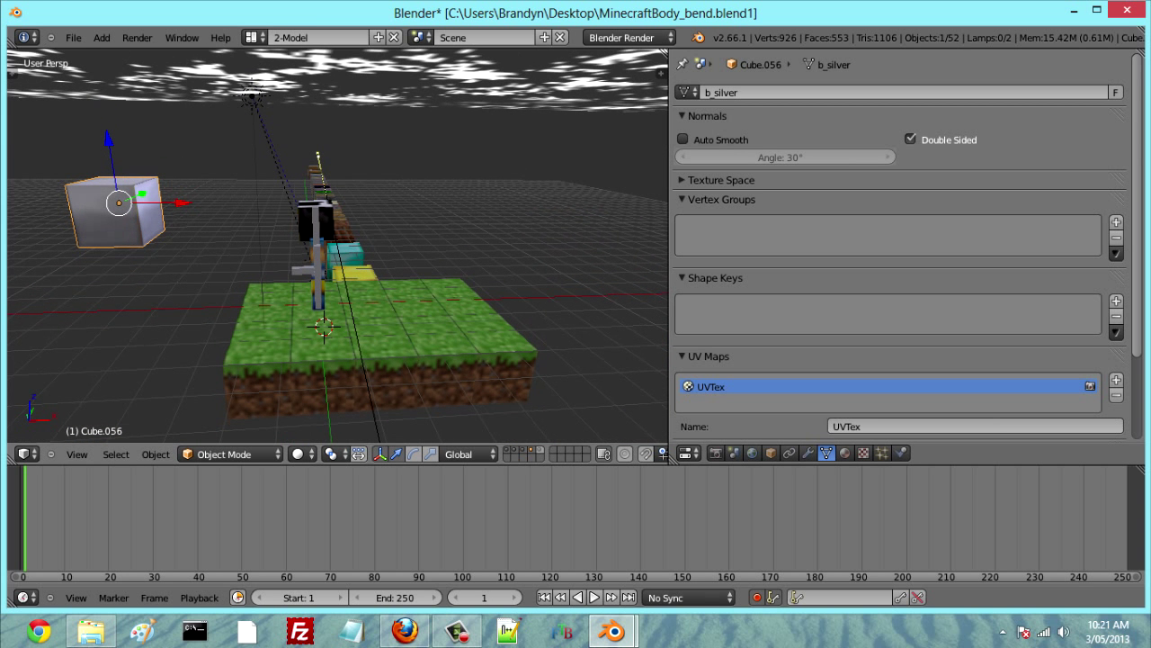
{"action": "key", "text": "KP_Decimal"}
{"action": "scroll", "coordinate": [338, 246], "scroll_direction": "down", "scroll_amount": 8}
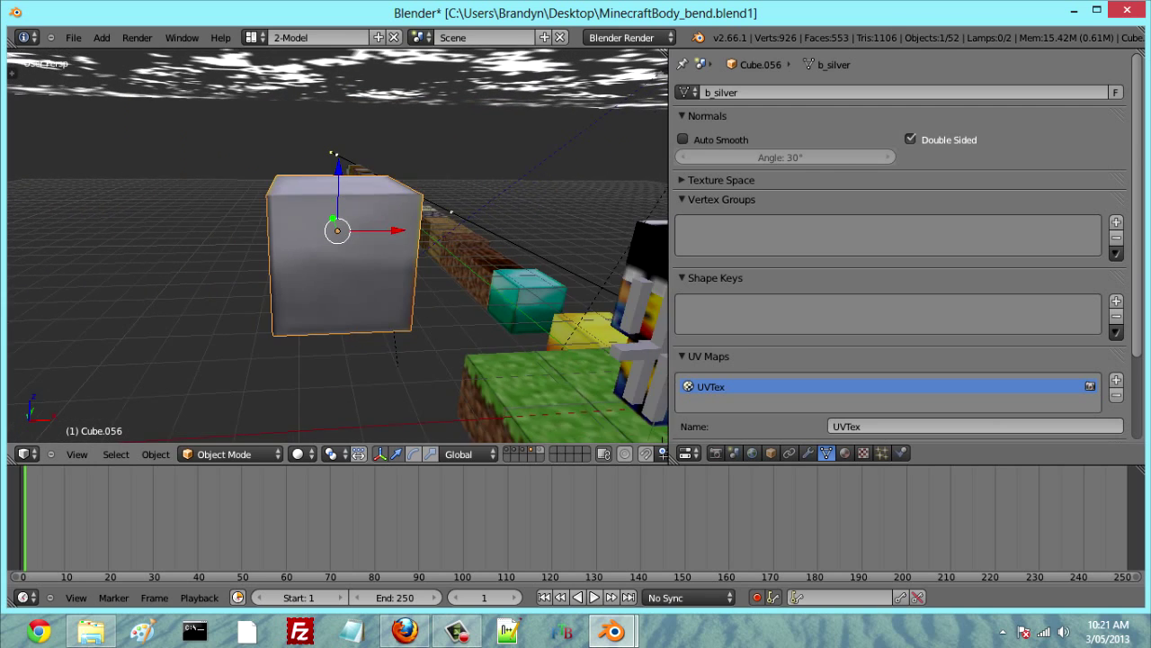
{"action": "middle_click_drag", "start_coordinate": [338, 246], "coordinate": [302, 242]}
{"action": "scroll", "coordinate": [337, 245], "scroll_direction": "down", "scroll_amount": 2}
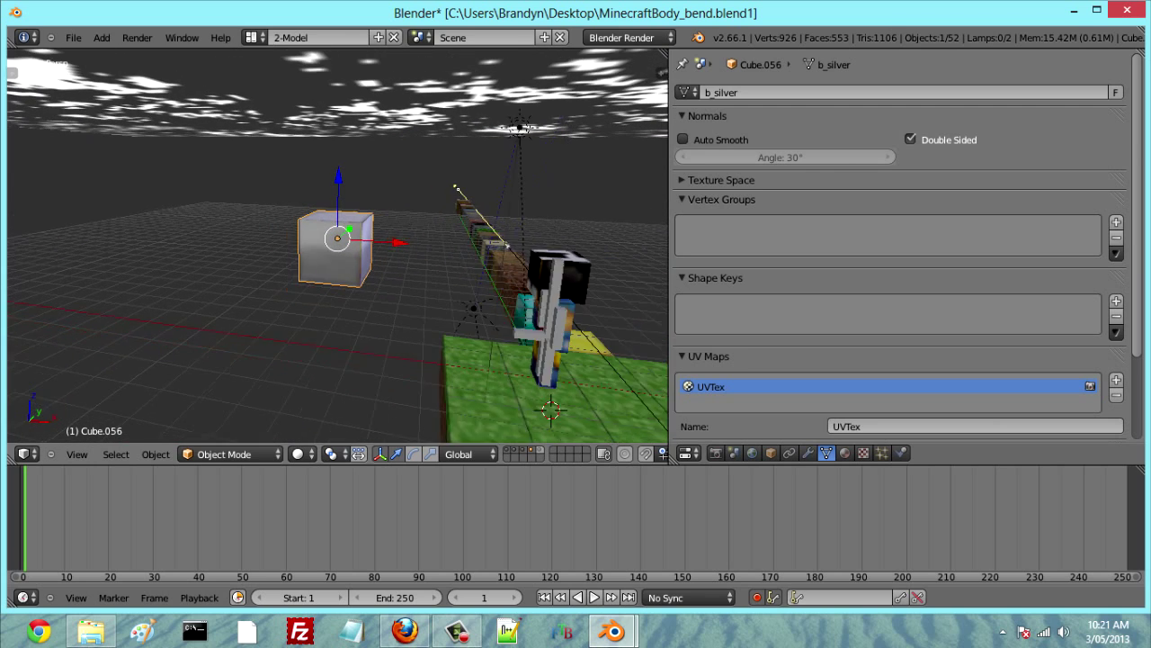
{"action": "left_click", "coordinate": [108, 519]}
{"action": "middle_click_drag", "start_coordinate": [329, 261], "coordinate": [358, 250]}
{"action": "middle_click_drag", "start_coordinate": [441, 243], "coordinate": [435, 251]}
{"action": "key", "text": "r"}
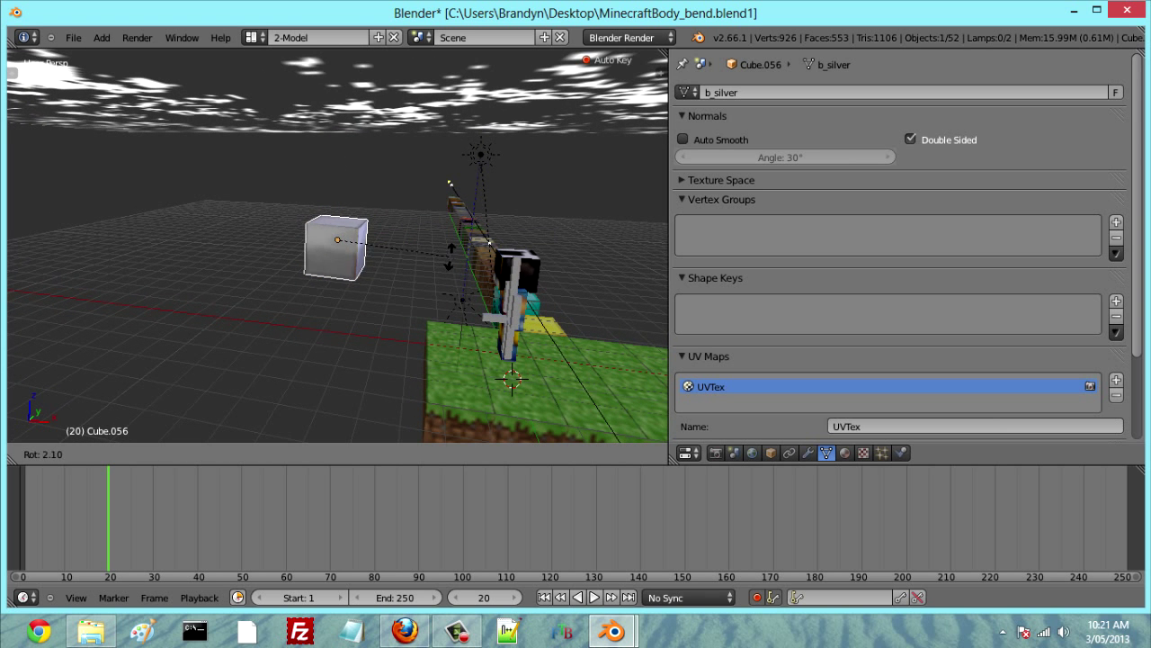
{"action": "left_click", "coordinate": [369, 344]}
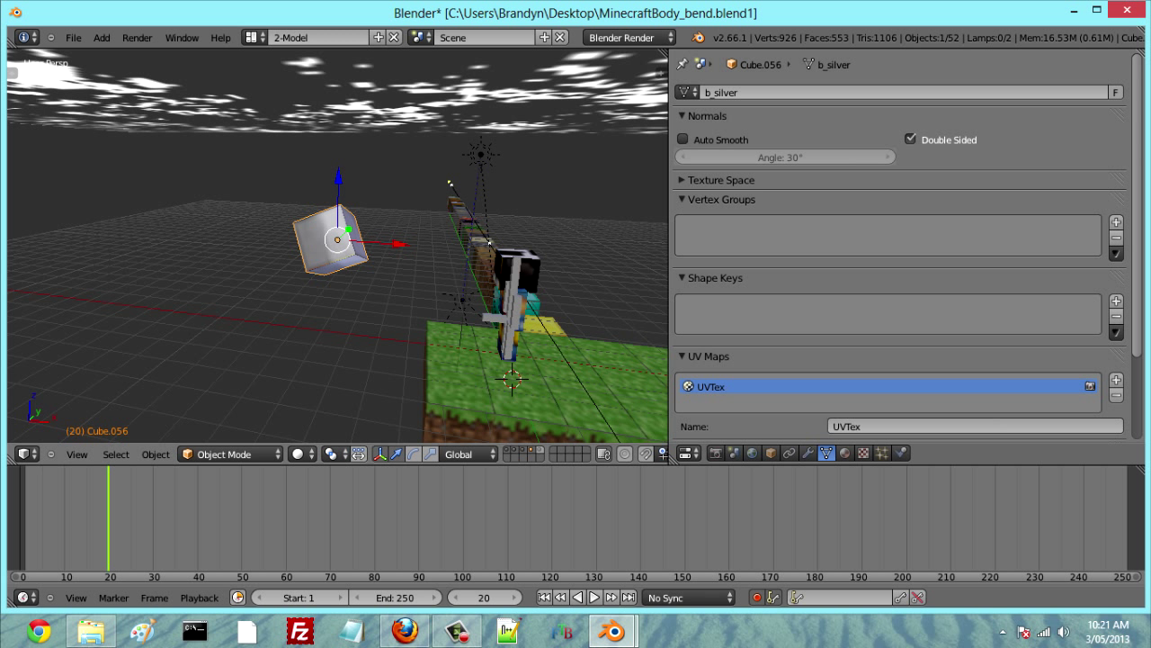
Step: Try moving the tilted block along the global X axis to the character's head at frame 20, checking the motion at frame 9
{"action": "key", "text": "g"}
{"action": "key", "text": "x"}
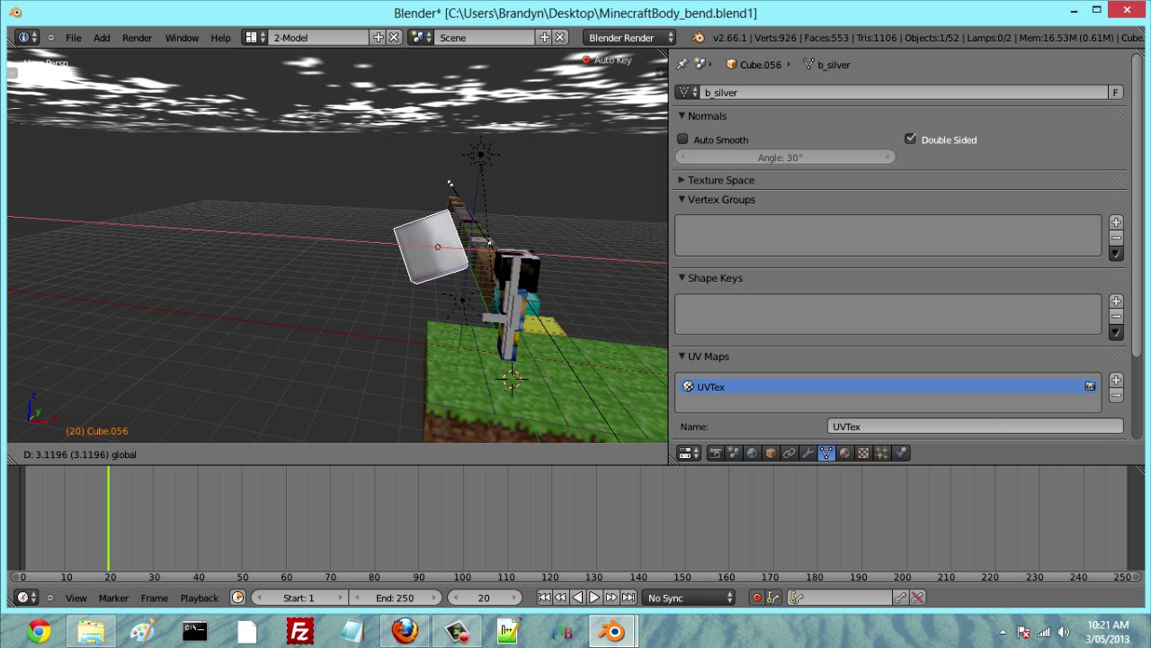
{"action": "left_click_drag", "start_coordinate": [520, 253], "coordinate": [527, 254]}
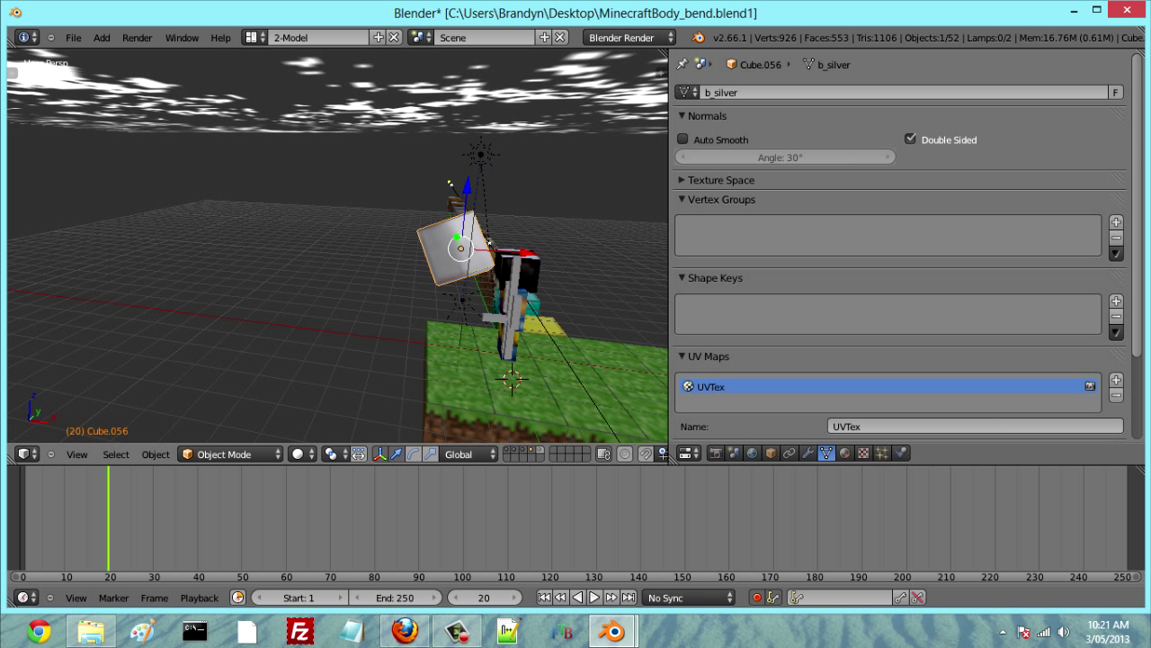
{"action": "left_click_drag", "start_coordinate": [108, 519], "coordinate": [61, 519]}
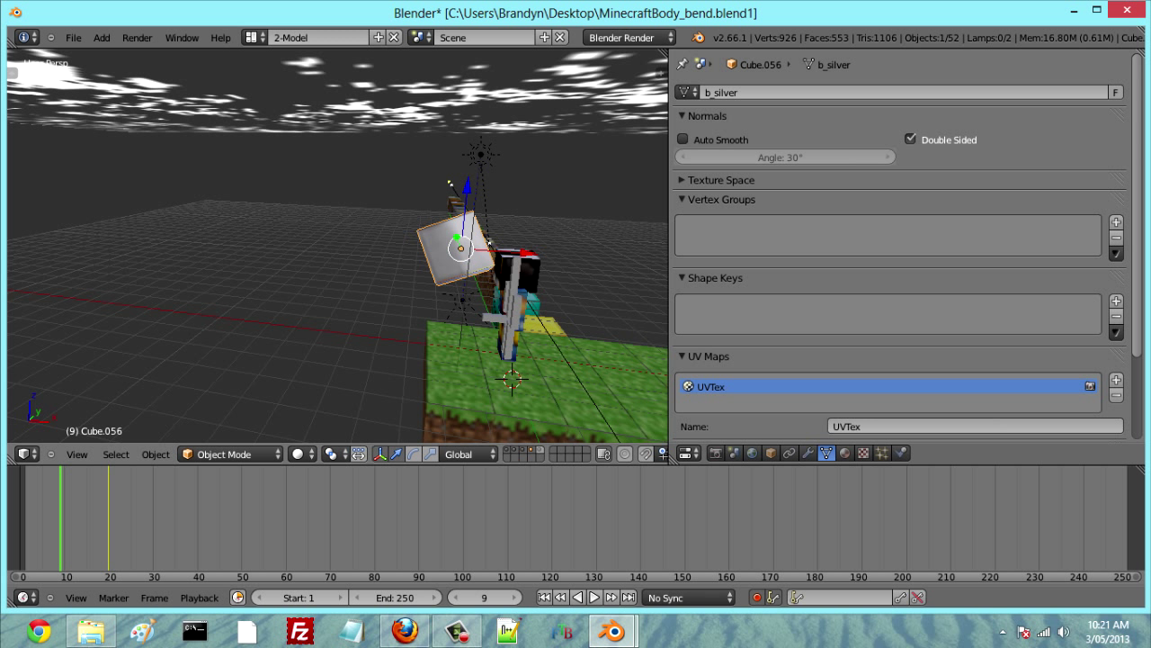
{"action": "key", "text": "Up"}
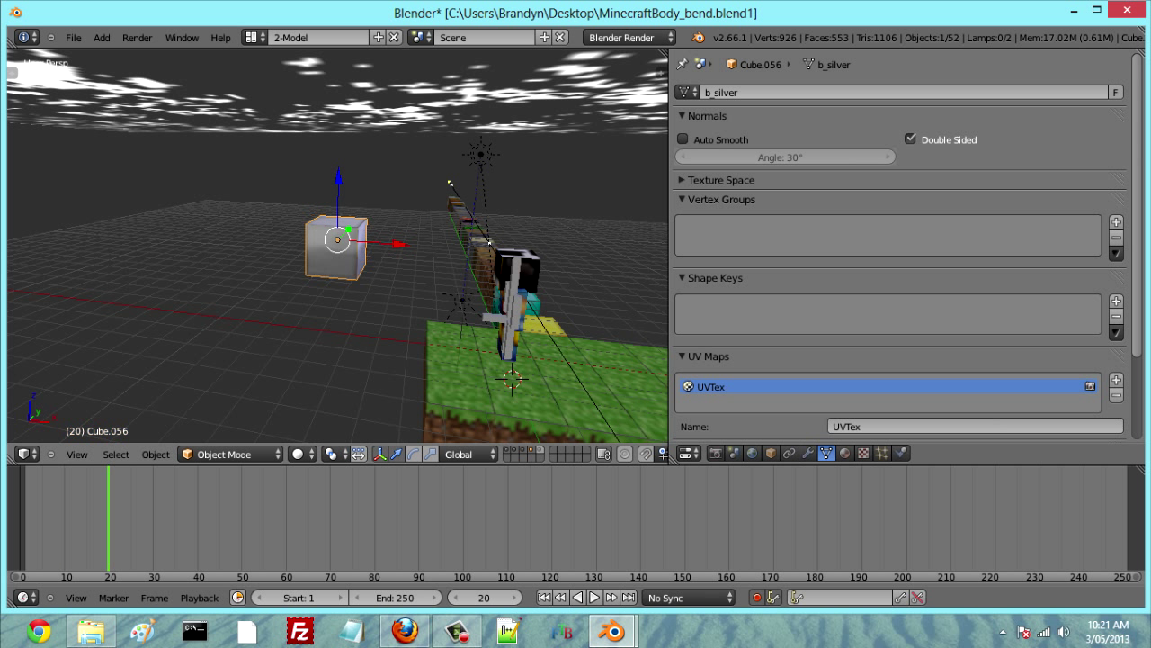
Step: Keyframe the silver block's starting position at frame 0 by shifting it slightly along the X axis away from the character
{"action": "left_click_drag", "start_coordinate": [106, 519], "coordinate": [20, 519]}
{"action": "left_click_drag", "start_coordinate": [400, 244], "coordinate": [391, 243]}
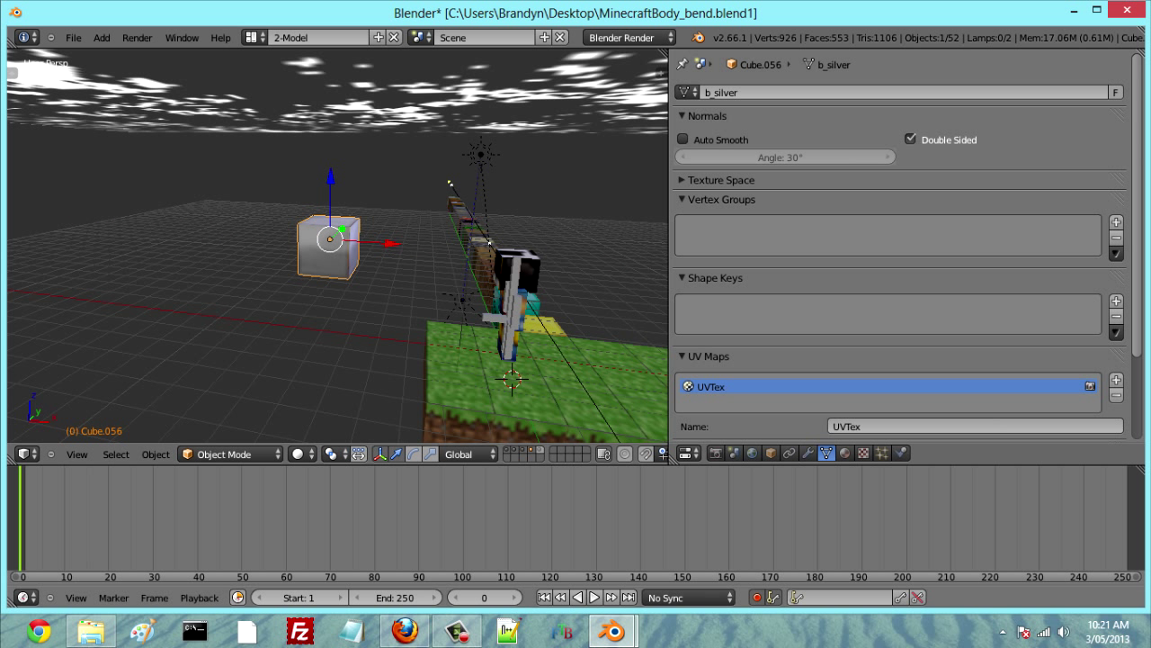
Step: At frame 20, move the silver block along the X axis toward the character's head and rotate it by about 67 degrees
{"action": "key", "text": "Up"}
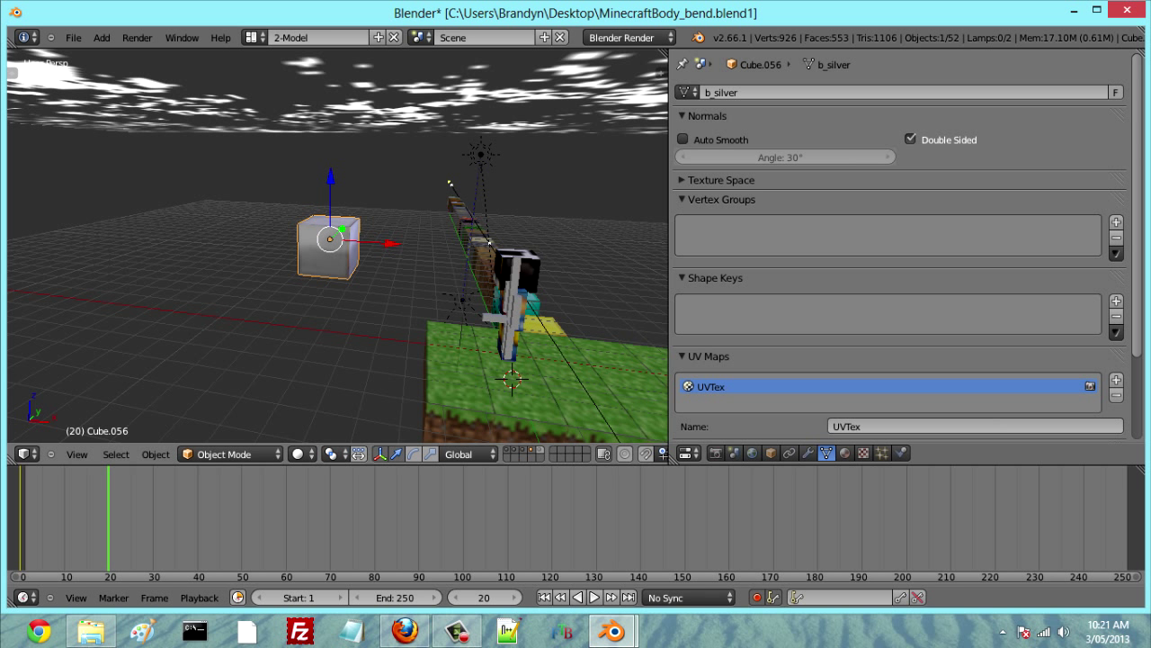
{"action": "left_click_drag", "start_coordinate": [391, 243], "coordinate": [509, 252]}
{"action": "key", "text": "r"}
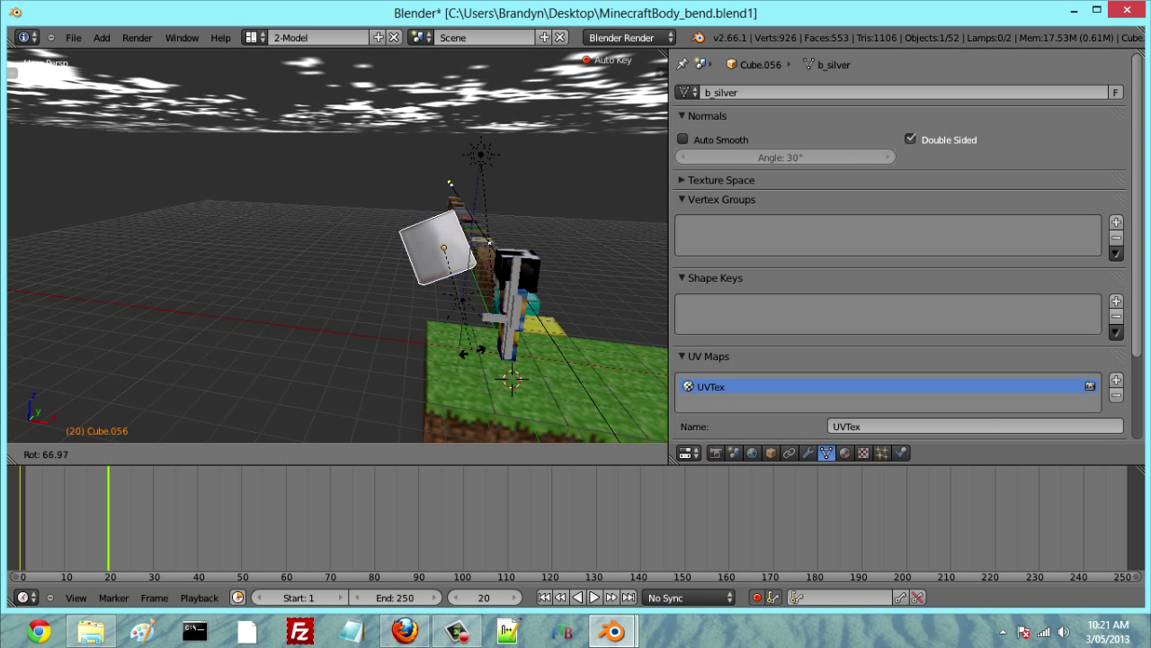
{"action": "left_click", "coordinate": [468, 353]}
Step: Nudge the tilted block further along the global X axis at frame 20 until it meets the character's head
{"action": "key", "text": "g"}
{"action": "key", "text": "x"}
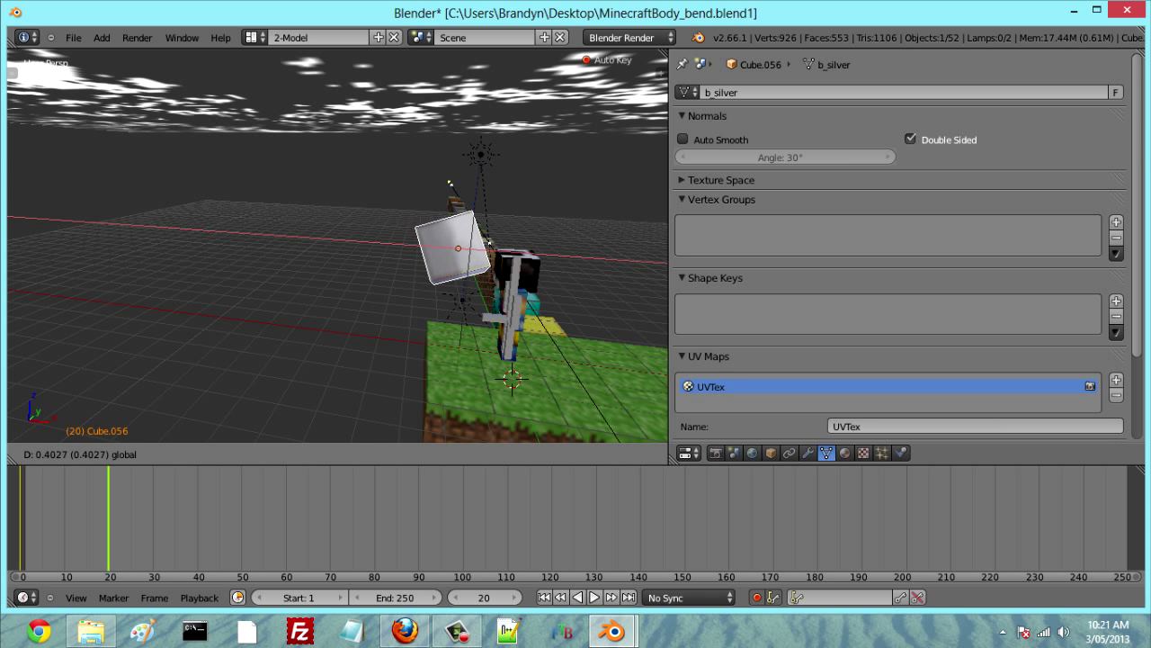
{"action": "left_click_drag", "start_coordinate": [532, 254], "coordinate": [529, 253]}
{"action": "middle_click_drag", "start_coordinate": [529, 254], "coordinate": [495, 227]}
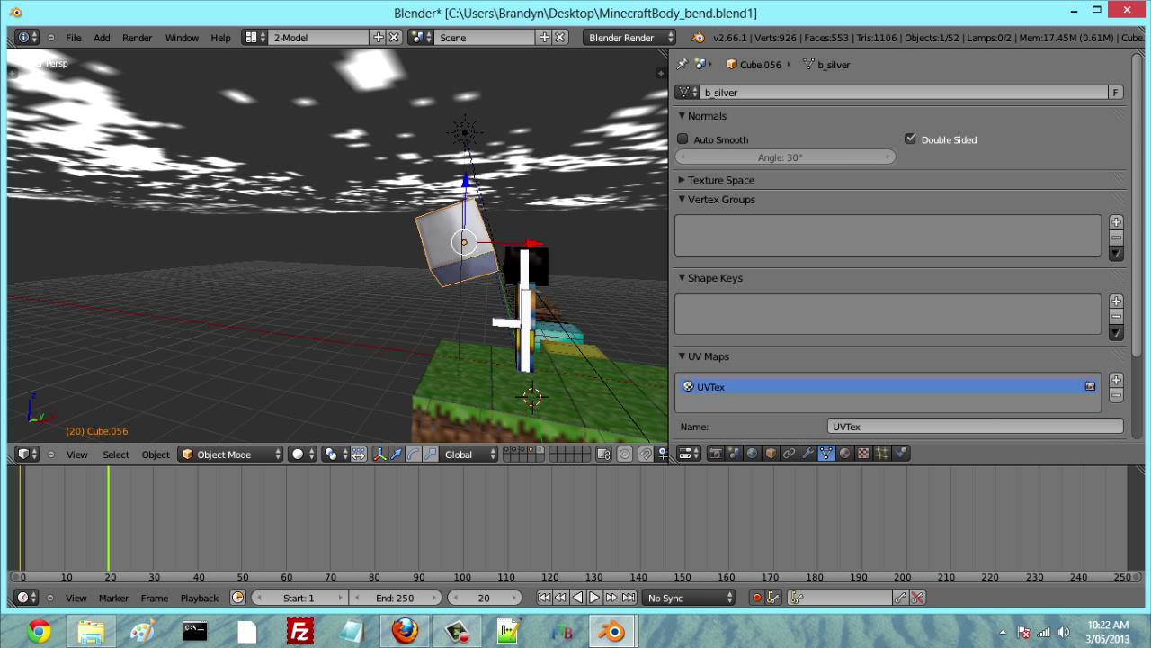
{"action": "key", "text": "g"}
{"action": "key", "text": "x"}
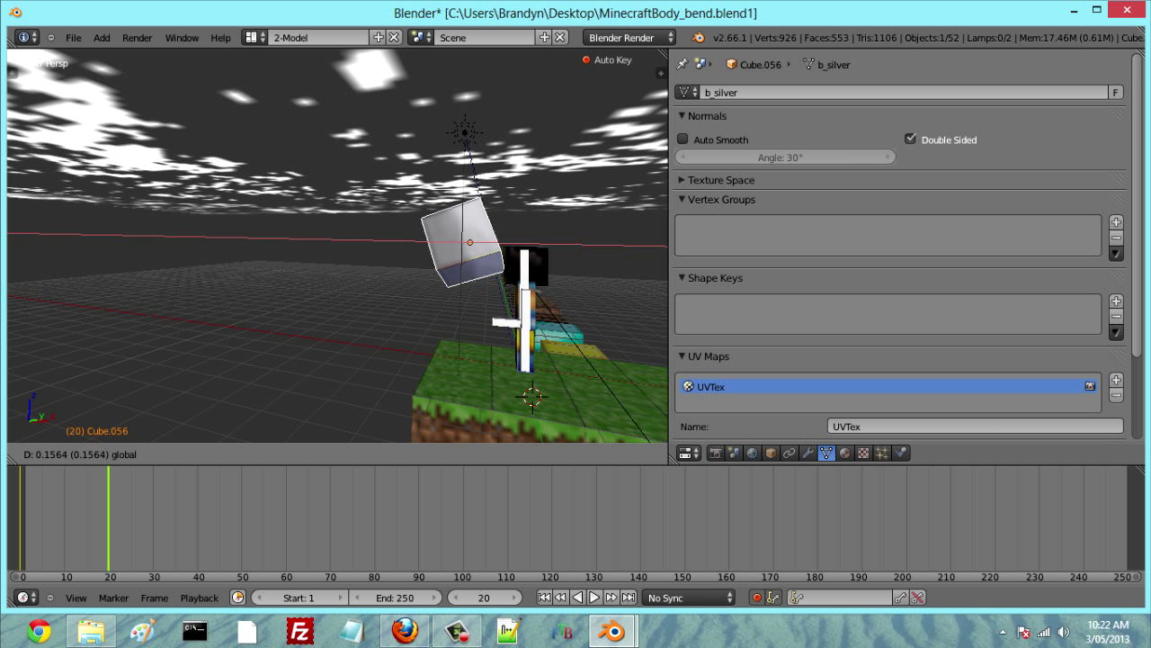
{"action": "key", "text": "Return"}
{"action": "left_click_drag", "start_coordinate": [543, 244], "coordinate": [540, 237]}
{"action": "key", "text": "r"}
{"action": "key", "text": "Return"}
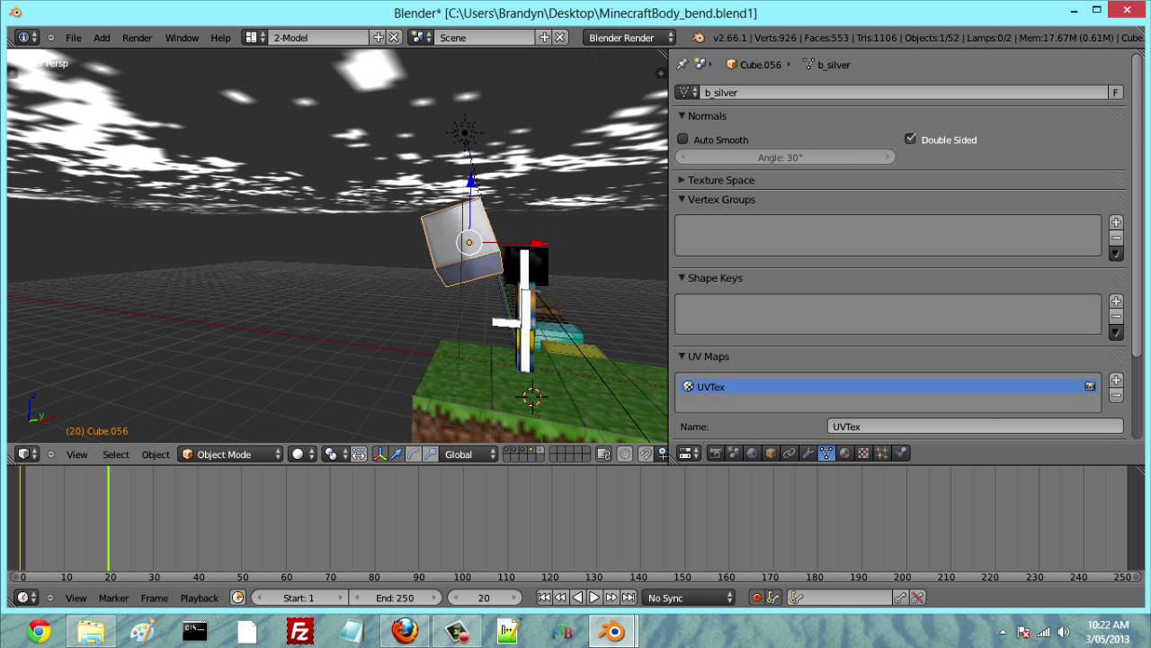
Step: Scrub back and forth between frames 0 and 20 to check the silver block's flight toward the character's head
{"action": "key", "text": "Left"}
{"action": "key", "text": "Left"}
{"action": "key", "text": "Left"}
{"action": "key", "text": "Left"}
{"action": "key", "text": "Left"}
{"action": "key", "text": "Left"}
{"action": "key", "text": "Left"}
{"action": "key", "text": "Left"}
{"action": "key", "text": "Left"}
{"action": "key", "text": "Left"}
{"action": "key", "text": "Left"}
{"action": "key", "text": "Left"}
{"action": "key", "text": "Left"}
{"action": "key", "text": "Left"}
{"action": "key", "text": "Left"}
{"action": "key", "text": "Left"}
{"action": "key", "text": "Left"}
{"action": "key", "text": "Left"}
{"action": "key", "text": "Left"}
{"action": "key", "text": "Left"}
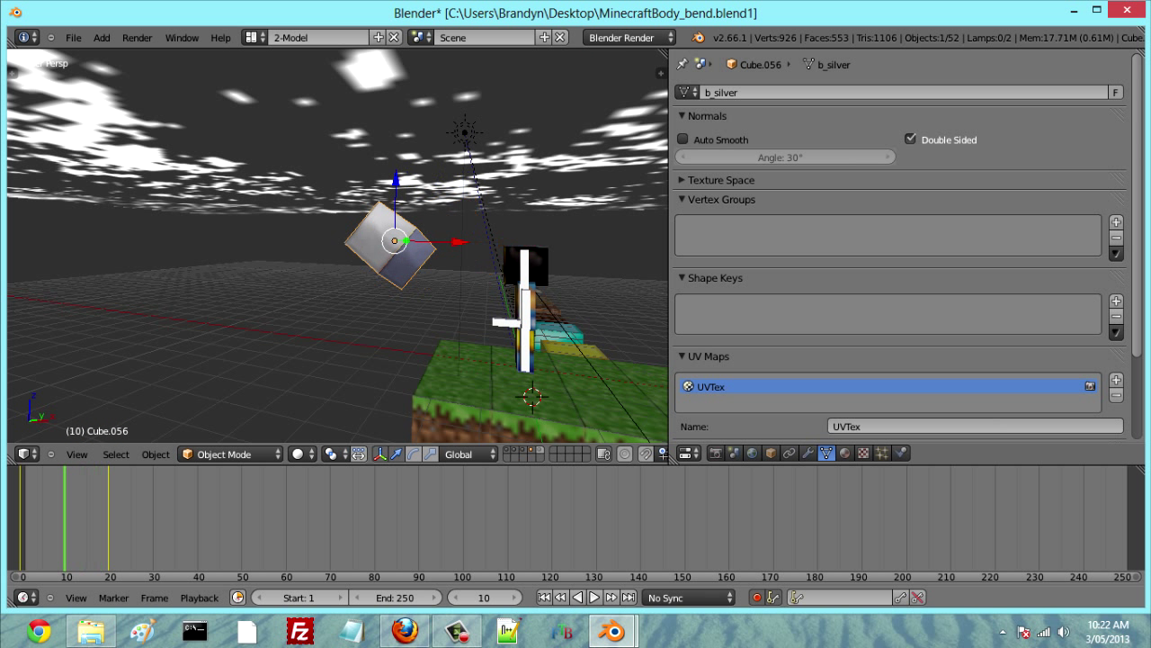
{"action": "key", "text": "Right"}
{"action": "key", "text": "Right"}
{"action": "key", "text": "Right"}
{"action": "key", "text": "Right"}
{"action": "key", "text": "Right"}
{"action": "key", "text": "Right"}
{"action": "key", "text": "Right"}
{"action": "key", "text": "Right"}
{"action": "key", "text": "Right"}
{"action": "key", "text": "Right"}
{"action": "key", "text": "Right"}
{"action": "key", "text": "Right"}
{"action": "key", "text": "Right"}
{"action": "key", "text": "Right"}
{"action": "key", "text": "Right"}
{"action": "key", "text": "Right"}
{"action": "key", "text": "Right"}
{"action": "key", "text": "Right"}
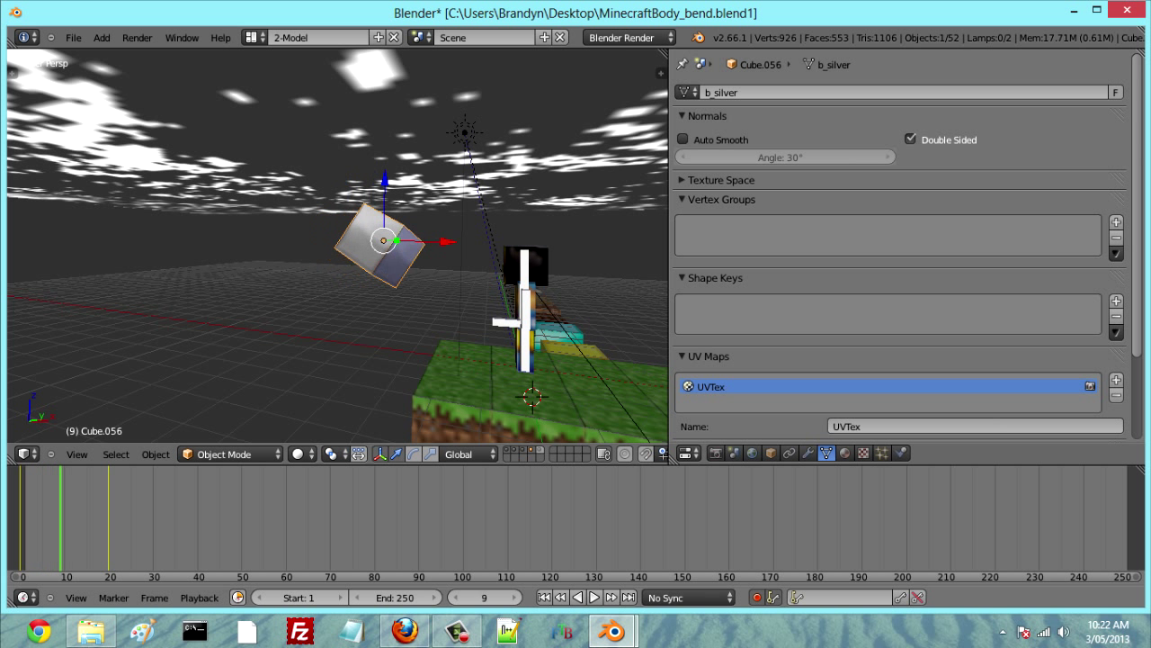
{"action": "key", "text": "Right"}
{"action": "key", "text": "Right"}
{"action": "key", "text": "Right"}
{"action": "key", "text": "Right"}
{"action": "key", "text": "Right"}
{"action": "key", "text": "Right"}
{"action": "key", "text": "Left"}
{"action": "key", "text": "Left"}
{"action": "key", "text": "Left"}
{"action": "key", "text": "Left"}
{"action": "key", "text": "Left"}
{"action": "key", "text": "Left"}
{"action": "key", "text": "Left"}
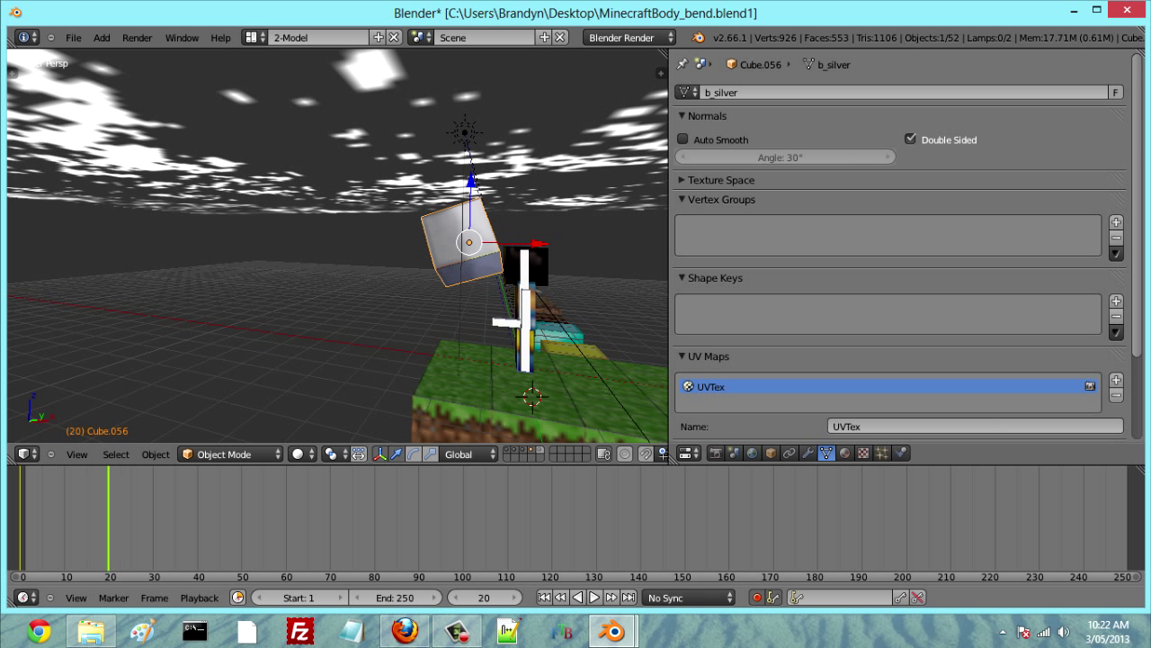
{"action": "key", "text": "Left"}
{"action": "key", "text": "Left"}
{"action": "key", "text": "Left"}
{"action": "key", "text": "Left"}
{"action": "key", "text": "Left"}
{"action": "key", "text": "Left"}
{"action": "key", "text": "Left"}
{"action": "key", "text": "Left"}
{"action": "key", "text": "Left"}
{"action": "key", "text": "Left"}
{"action": "key", "text": "Left"}
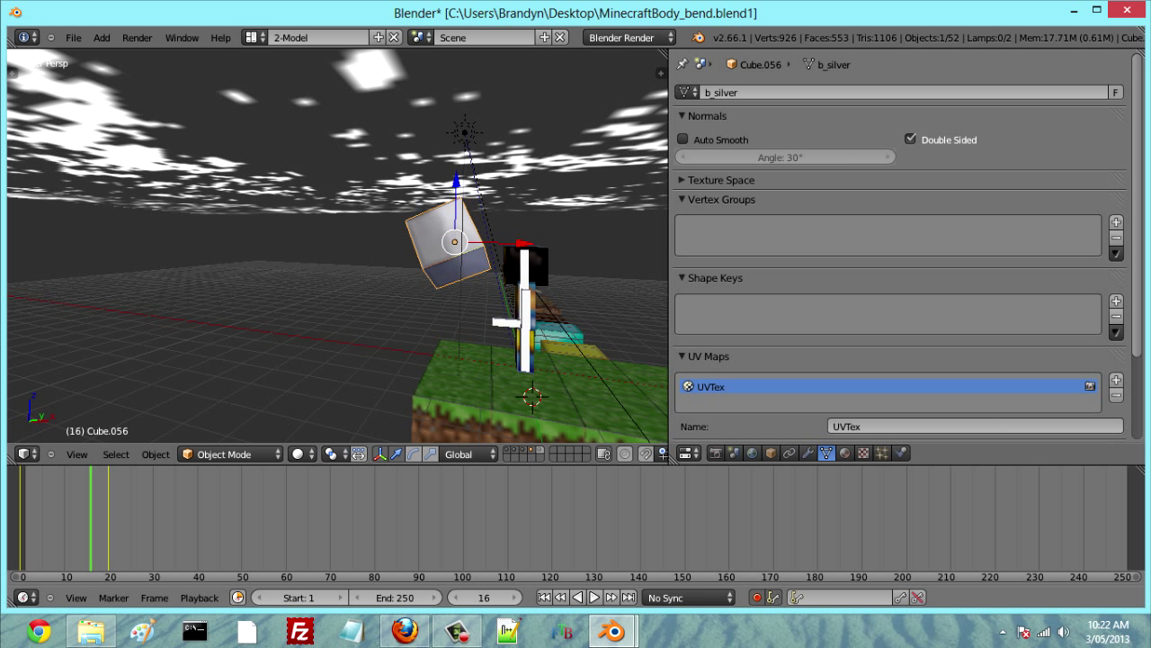
{"action": "key", "text": "Left"}
{"action": "key", "text": "Left"}
{"action": "key", "text": "Left"}
{"action": "key", "text": "Left"}
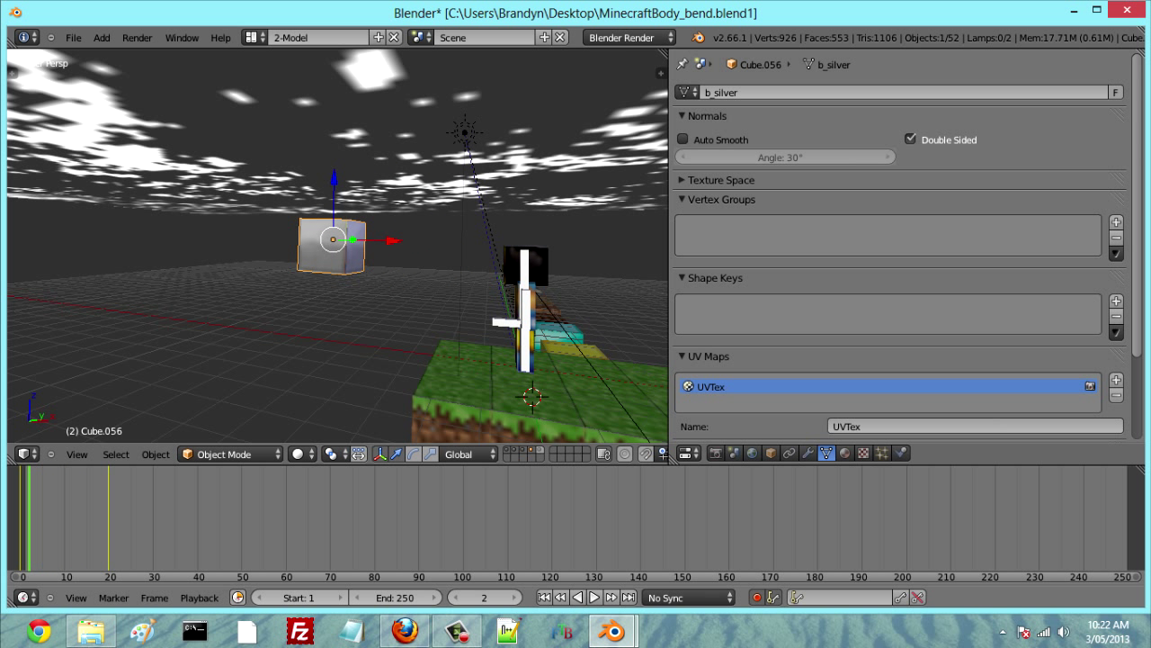
{"action": "key", "text": "Left"}
{"action": "key", "text": "Left"}
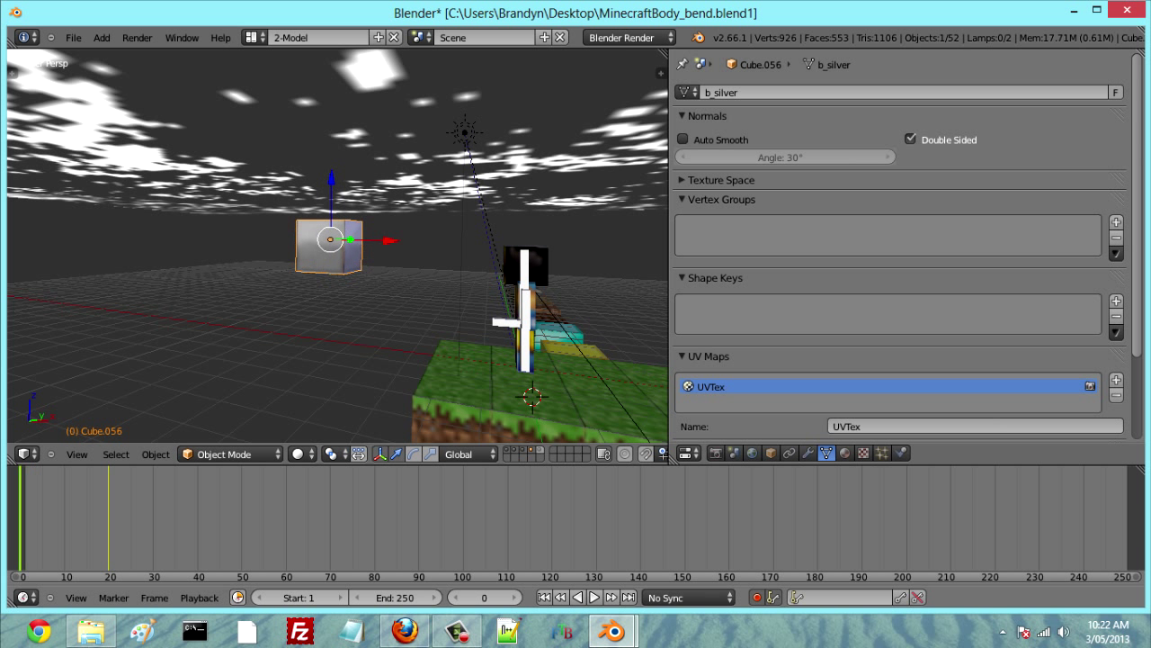
{"action": "key", "text": "Right"}
{"action": "key", "text": "Right"}
{"action": "key", "text": "Right"}
{"action": "key", "text": "Right"}
{"action": "key", "text": "Right"}
{"action": "key", "text": "Right"}
{"action": "key", "text": "Right"}
{"action": "key", "text": "Right"}
{"action": "key", "text": "Right"}
{"action": "key", "text": "Right"}
{"action": "key", "text": "Right"}
{"action": "key", "text": "Right"}
{"action": "key", "text": "Right"}
{"action": "key", "text": "Right"}
{"action": "key", "text": "Right"}
{"action": "key", "text": "Right"}
{"action": "key", "text": "Right"}
{"action": "key", "text": "Right"}
{"action": "key", "text": "Right"}
{"action": "key", "text": "Right"}
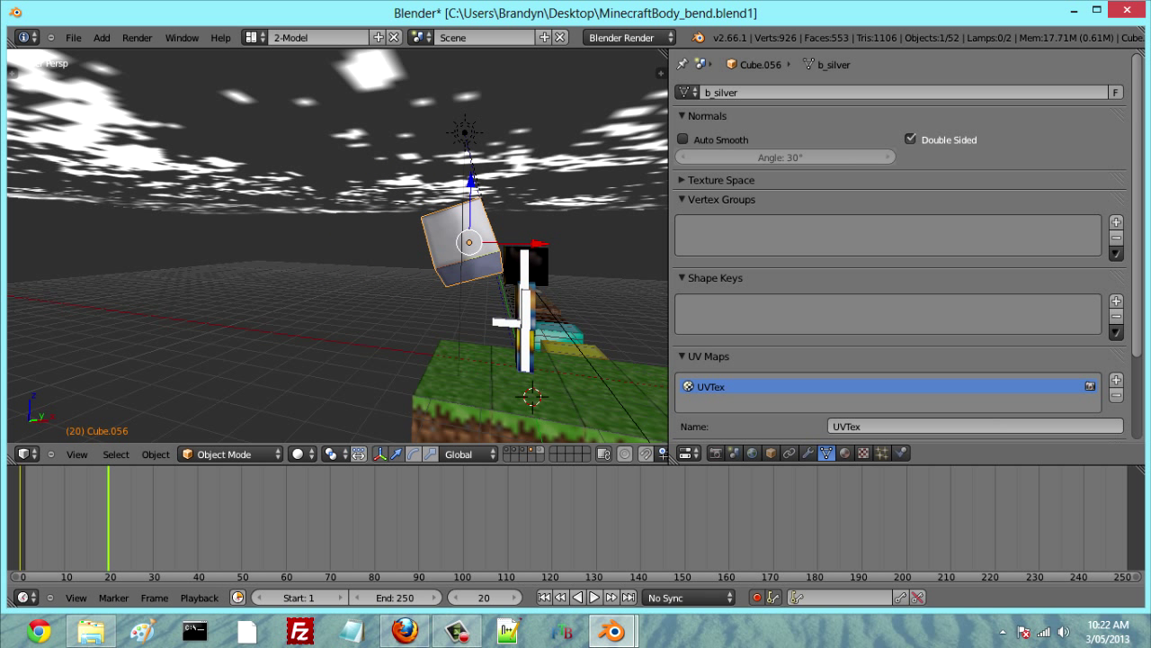
Step: Select the character rig's lower right arm bone and insert keyframes at frame 20 using the Whole Character keying set
{"action": "middle_click_drag", "start_coordinate": [368, 261], "coordinate": [370, 302]}
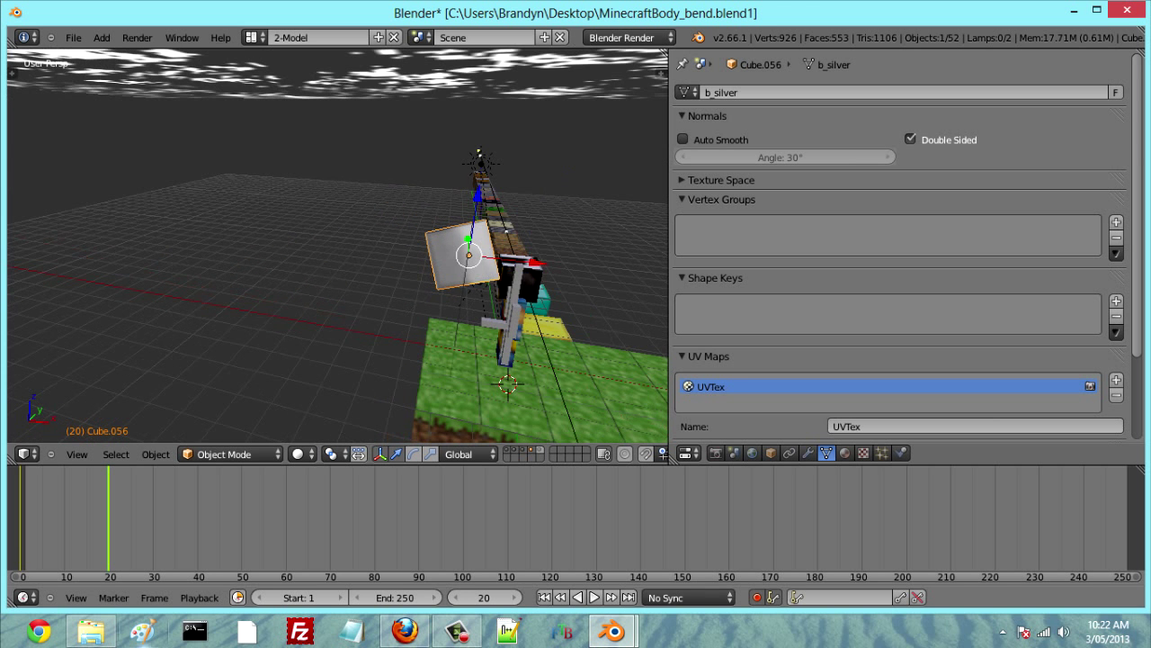
{"action": "key", "text": "Right"}
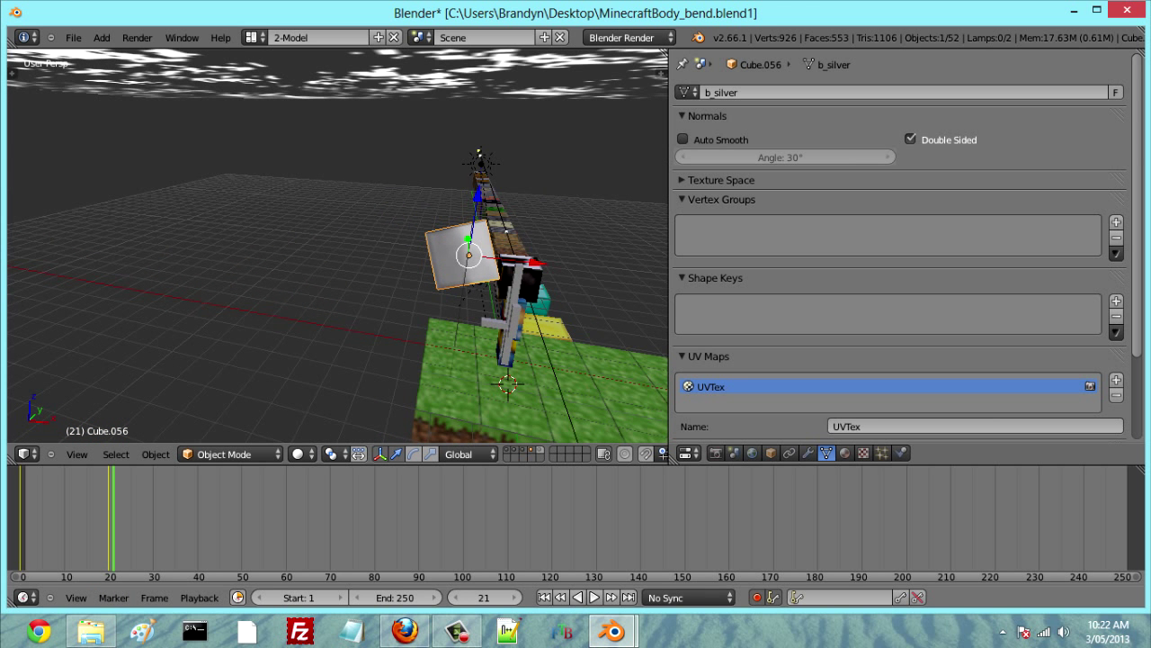
{"action": "right_click", "coordinate": [512, 334]}
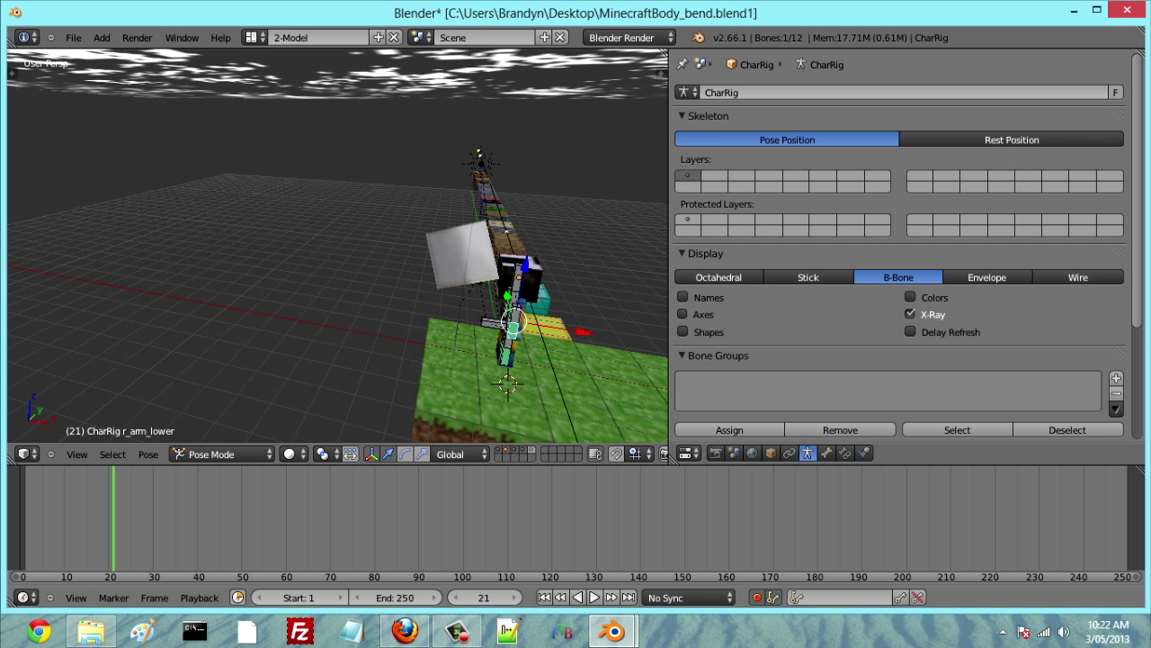
{"action": "key", "text": "Left"}
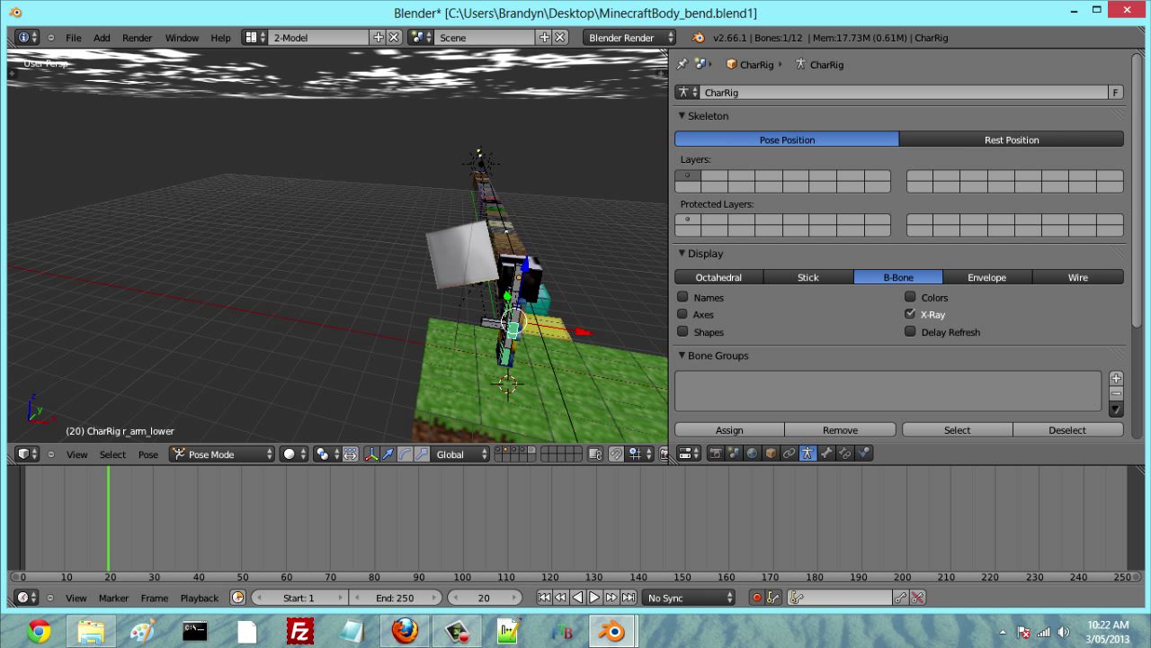
{"action": "left_click", "coordinate": [844, 598]}
{"action": "scroll", "coordinate": [843, 549], "scroll_direction": "down", "scroll_amount": 7}
{"action": "scroll", "coordinate": [856, 503], "scroll_direction": "down", "scroll_amount": 5}
{"action": "scroll", "coordinate": [857, 504], "scroll_direction": "up", "scroll_amount": 2}
{"action": "scroll", "coordinate": [856, 503], "scroll_direction": "down", "scroll_amount": 2}
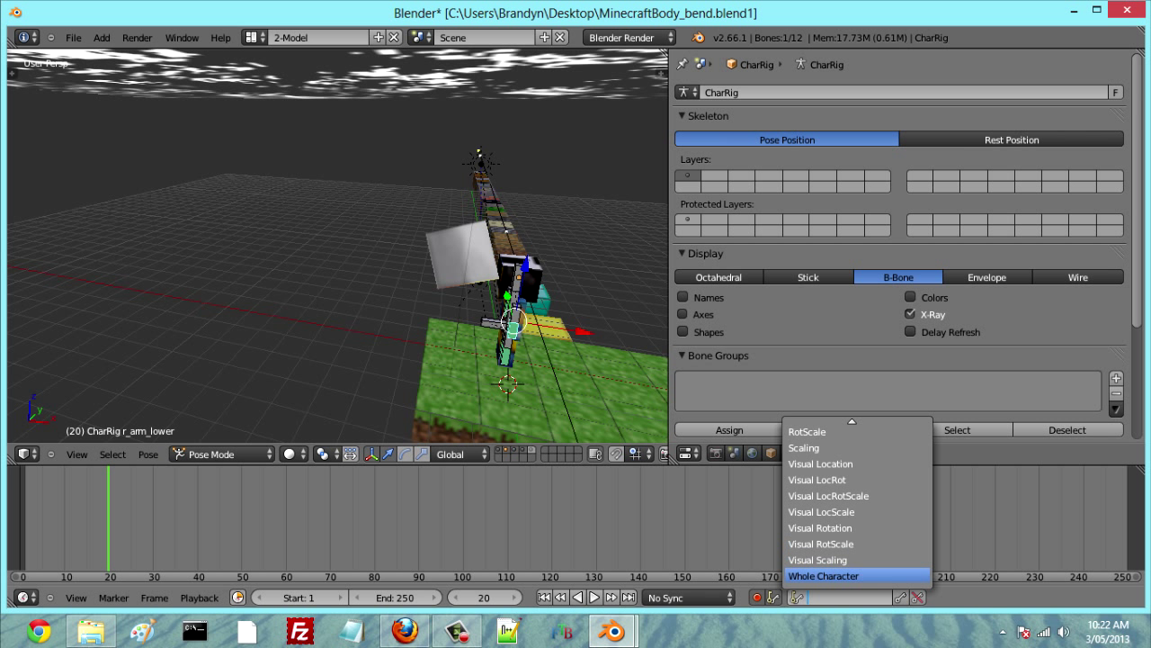
{"action": "key", "text": "Return"}
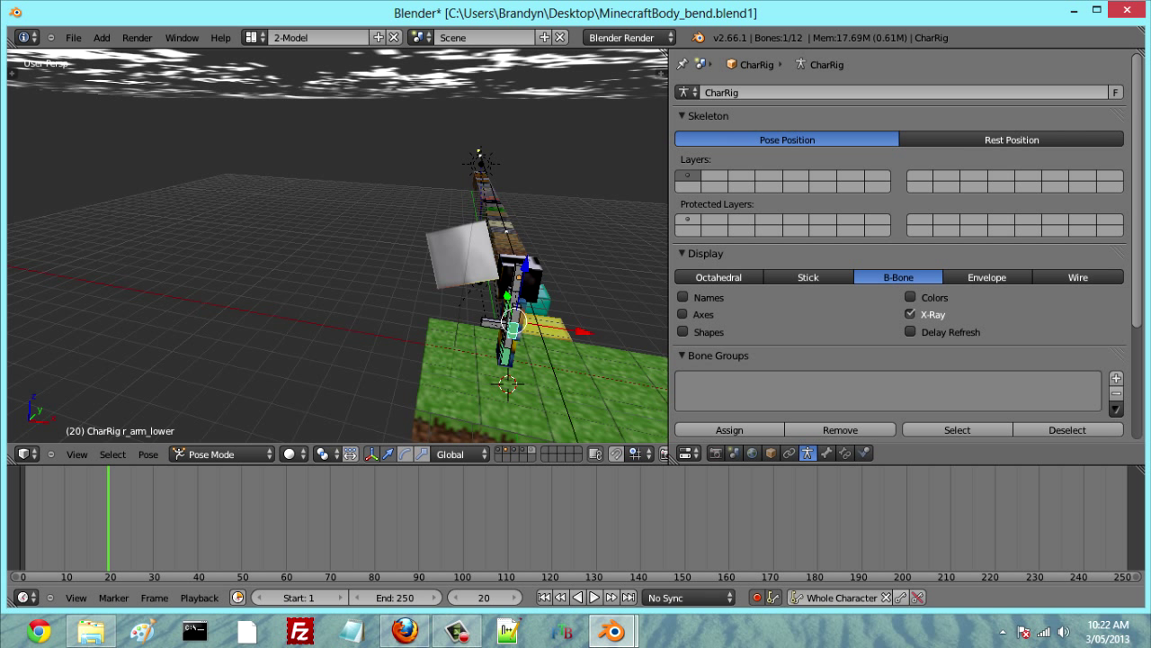
{"action": "left_click", "coordinate": [900, 598]}
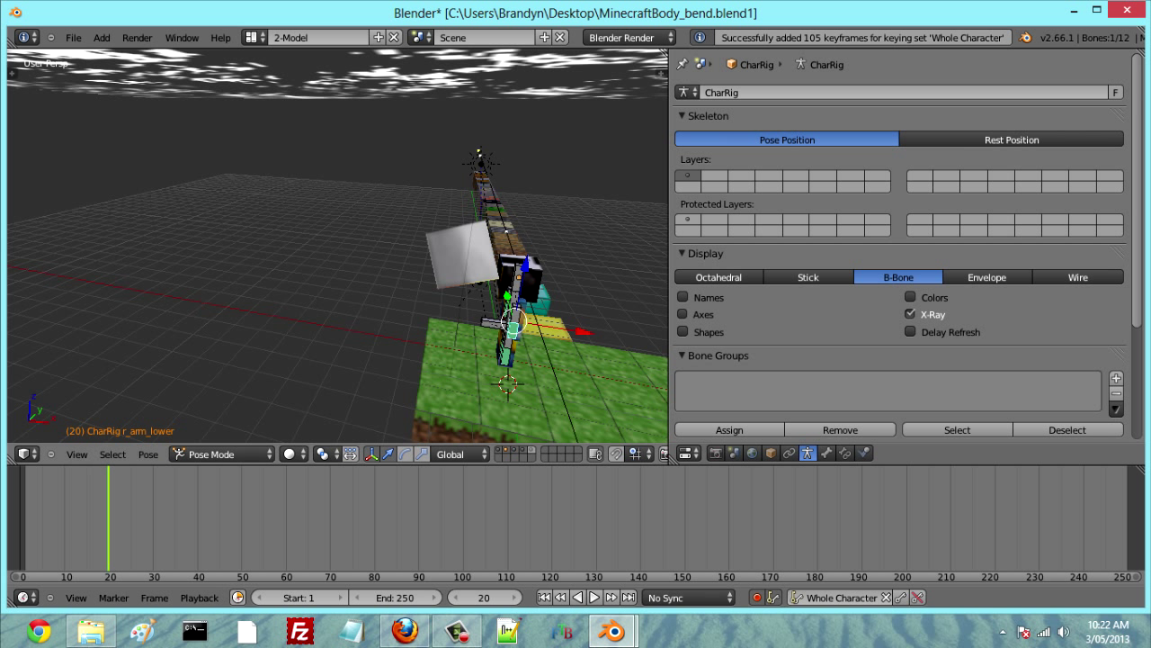
Step: Clear the active Whole Character keying set while keeping the character rig in Pose Mode
{"action": "mouse_move", "coordinate": [621, 280]}
{"action": "middle_mouse_down"}
{"action": "mouse_move", "coordinate": [362, 267]}
{"action": "mouse_move", "coordinate": [643, 277]}
{"action": "middle_mouse_up"}
{"action": "key", "text": "KP_Decimal"}
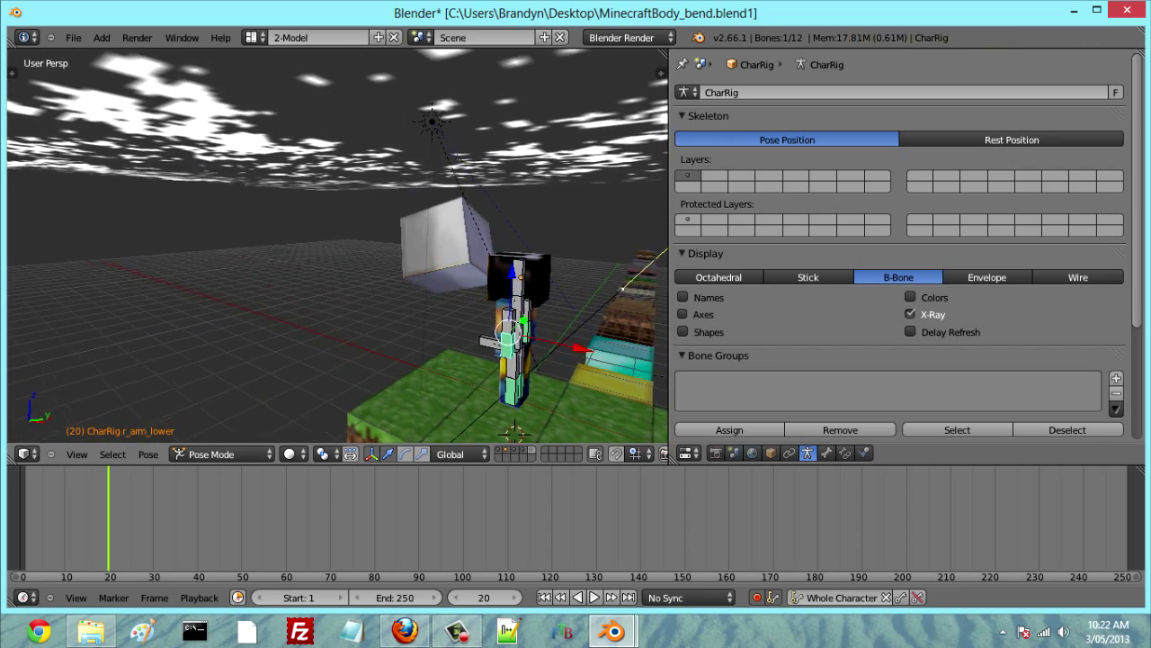
{"action": "scroll", "coordinate": [337, 261], "scroll_direction": "down", "scroll_amount": 5}
{"action": "middle_click_drag", "start_coordinate": [310, 268], "coordinate": [396, 269]}
{"action": "scroll", "coordinate": [396, 270], "scroll_direction": "down", "scroll_amount": 4}
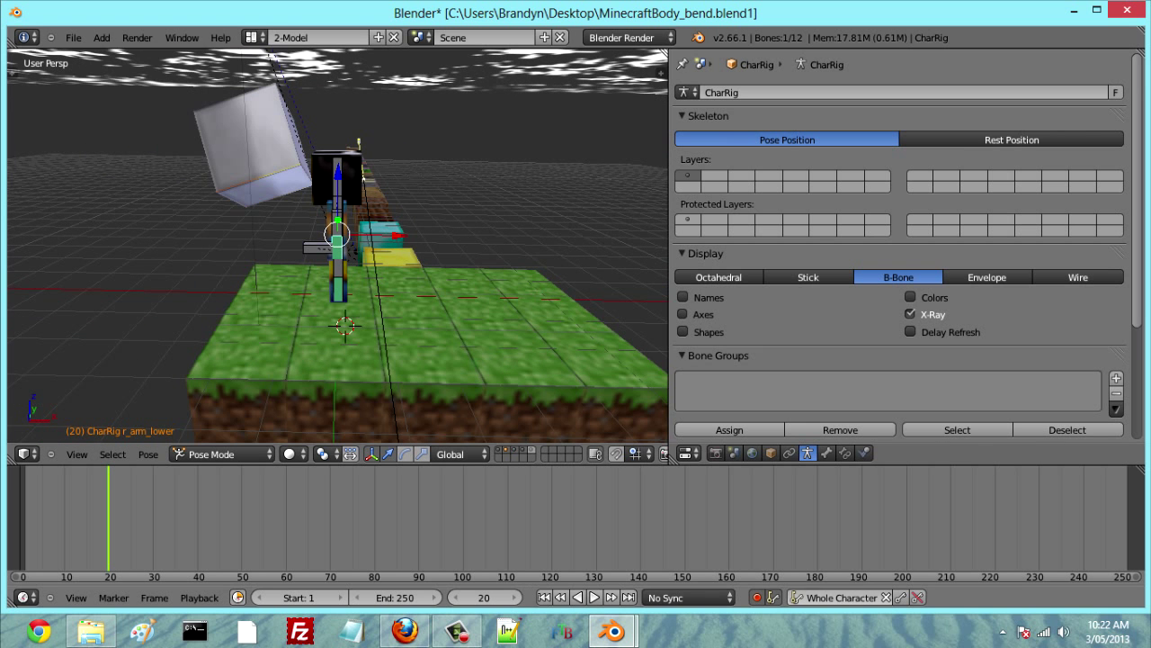
{"action": "left_click", "coordinate": [886, 598]}
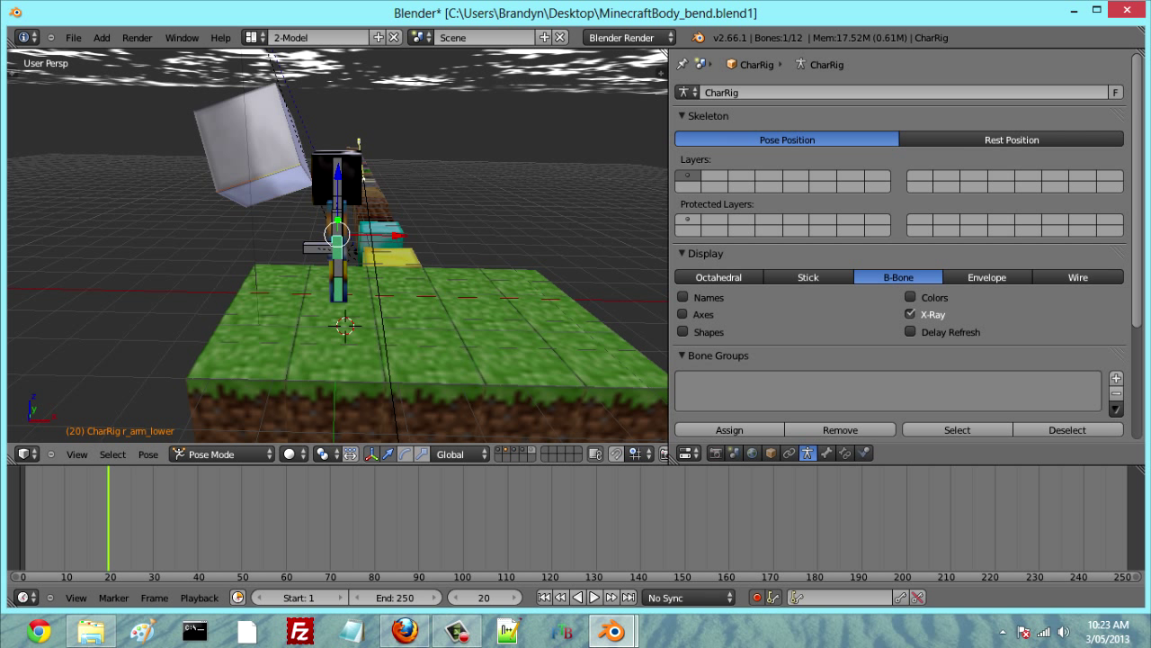
Step: Try rotating the character's head bone about the global Z axis at frame 20, and undo the rotation
{"action": "right_click", "coordinate": [338, 174]}
{"action": "key", "text": "r"}
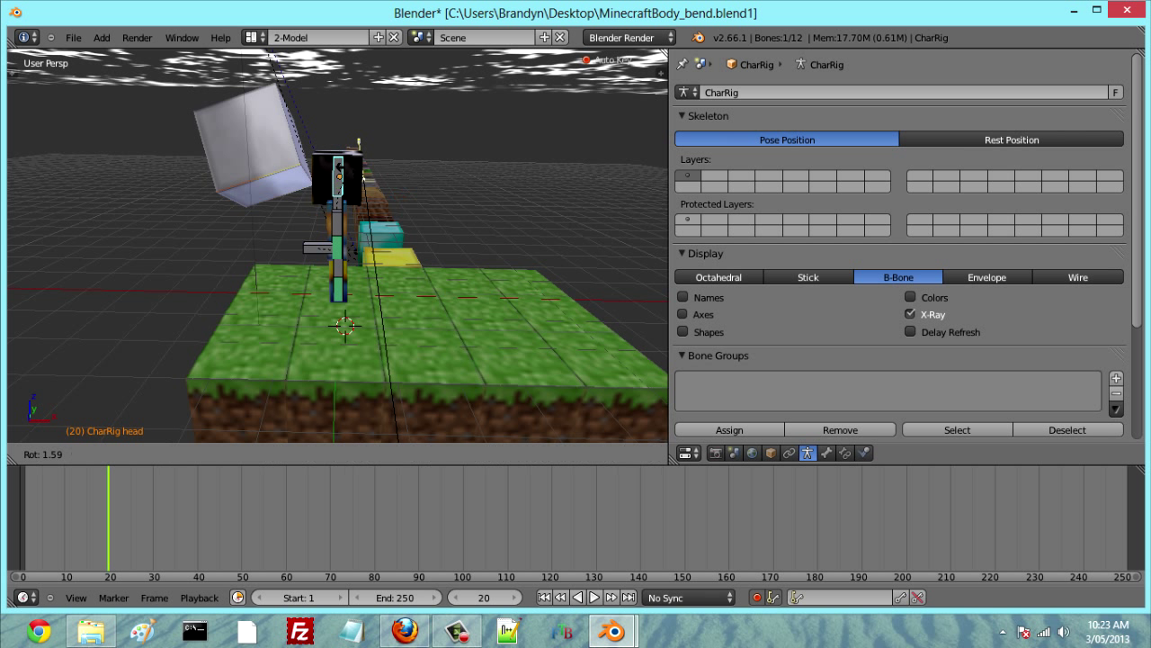
{"action": "key", "text": "z"}
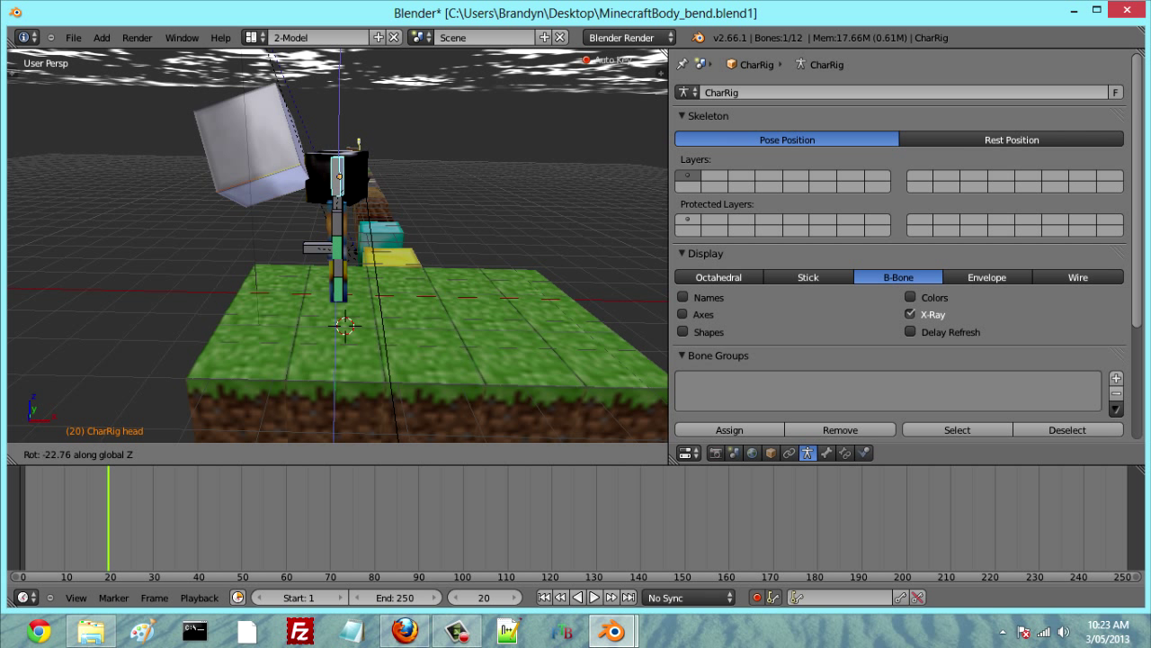
{"action": "left_click", "coordinate": [227, 368]}
{"action": "key", "text": "ctrl+z"}
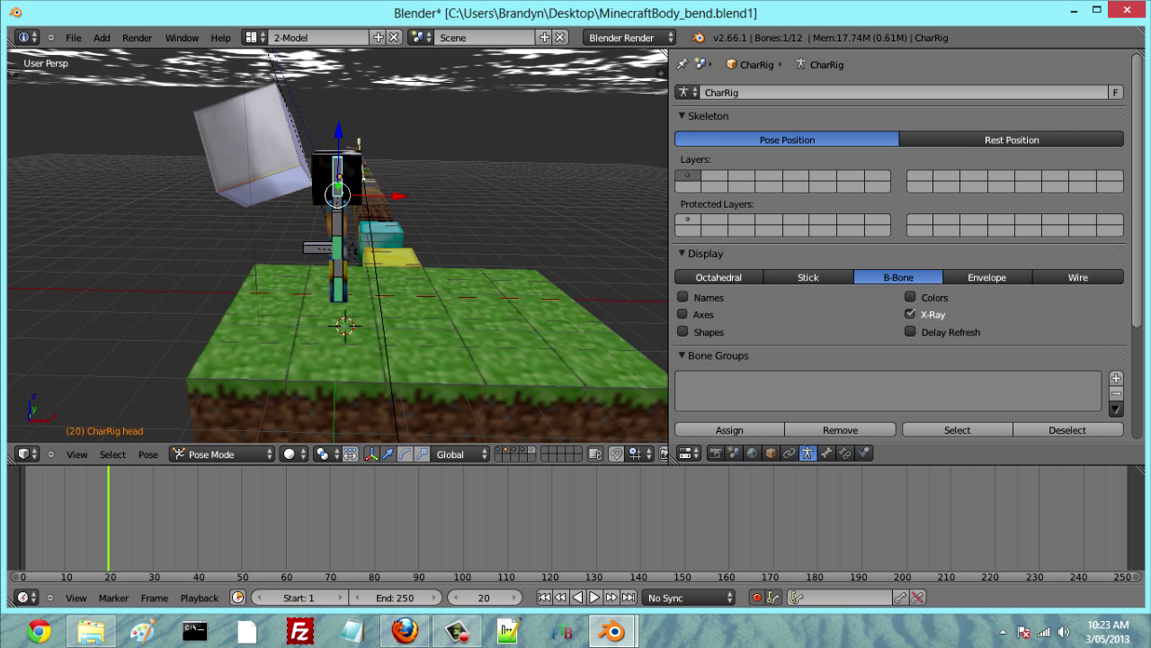
Step: At frame 21, tilt the character's head bone and body bone backward, away from the silver block
{"action": "key", "text": "Right"}
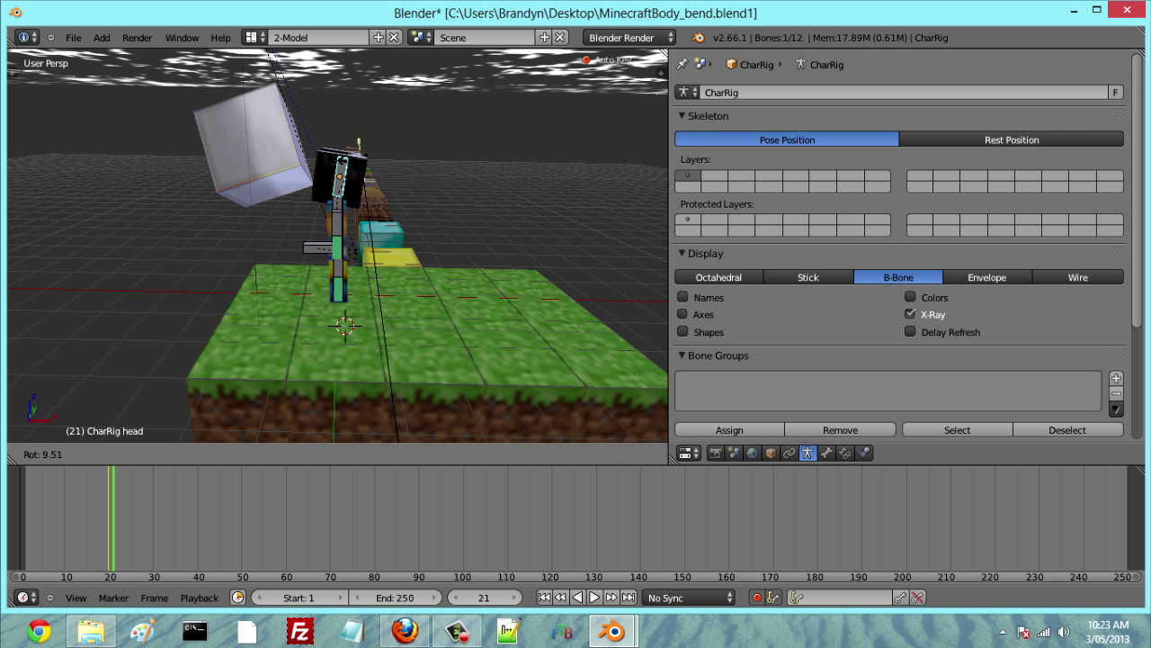
{"action": "left_click", "coordinate": [361, 173]}
{"action": "scroll", "coordinate": [338, 245], "scroll_direction": "up", "scroll_amount": 4}
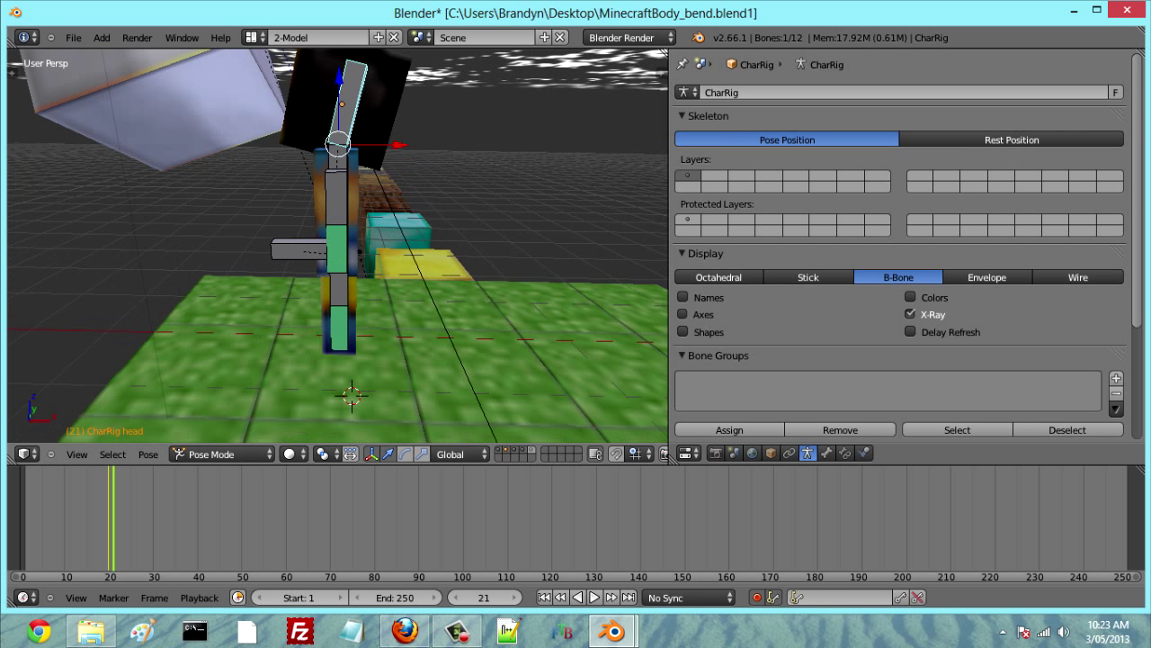
{"action": "right_click", "coordinate": [338, 160]}
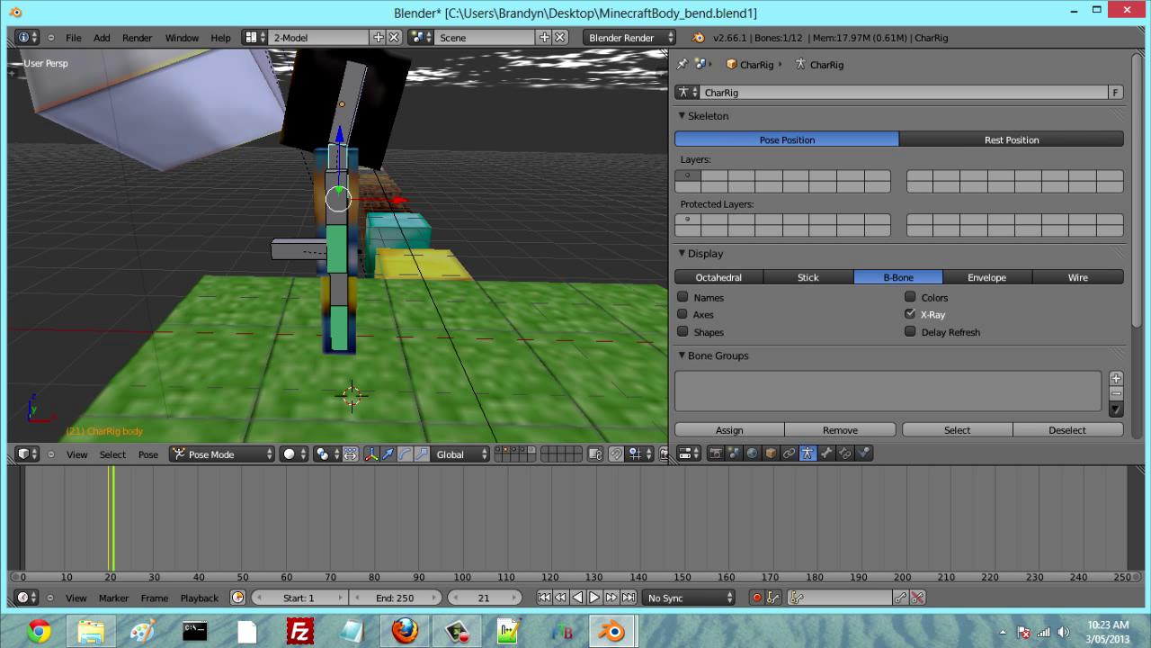
{"action": "key", "text": "r"}
{"action": "left_click", "coordinate": [350, 161]}
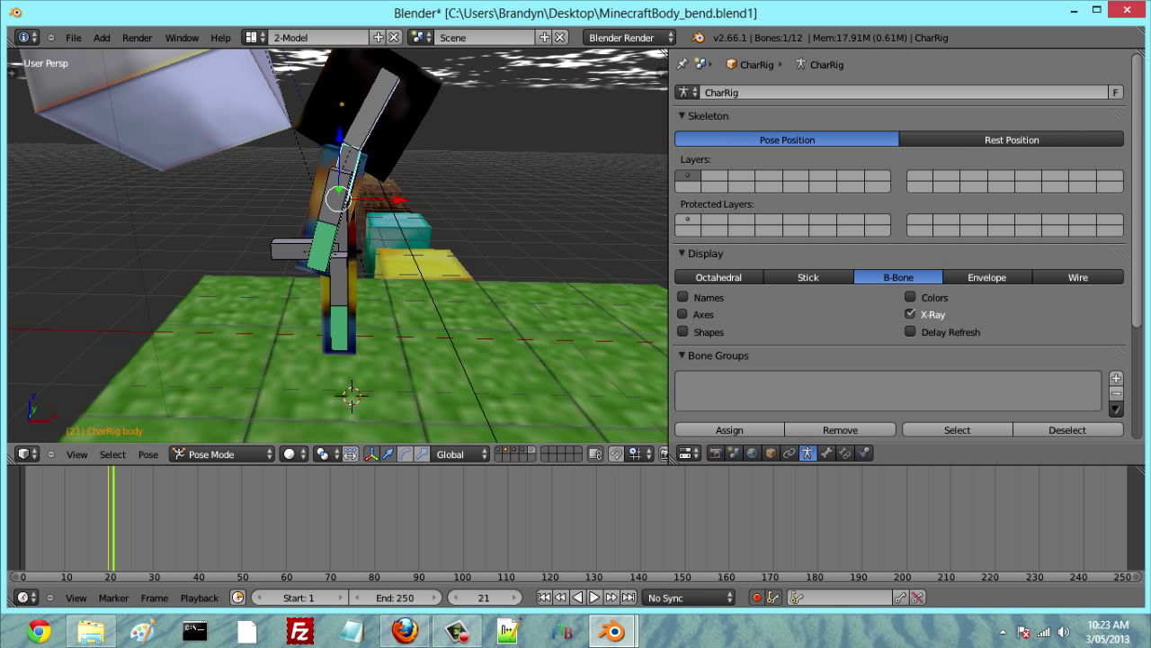
{"action": "right_click", "coordinate": [347, 228]}
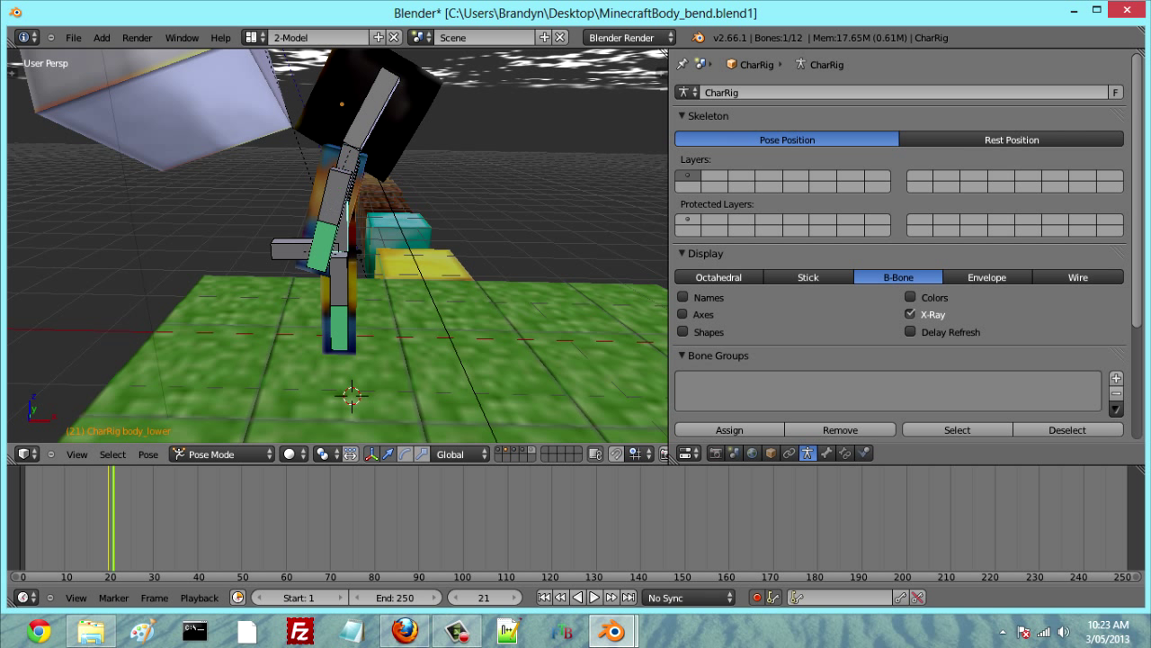
{"action": "right_click", "coordinate": [345, 226]}
{"action": "scroll", "coordinate": [338, 245], "scroll_direction": "down", "scroll_amount": 1}
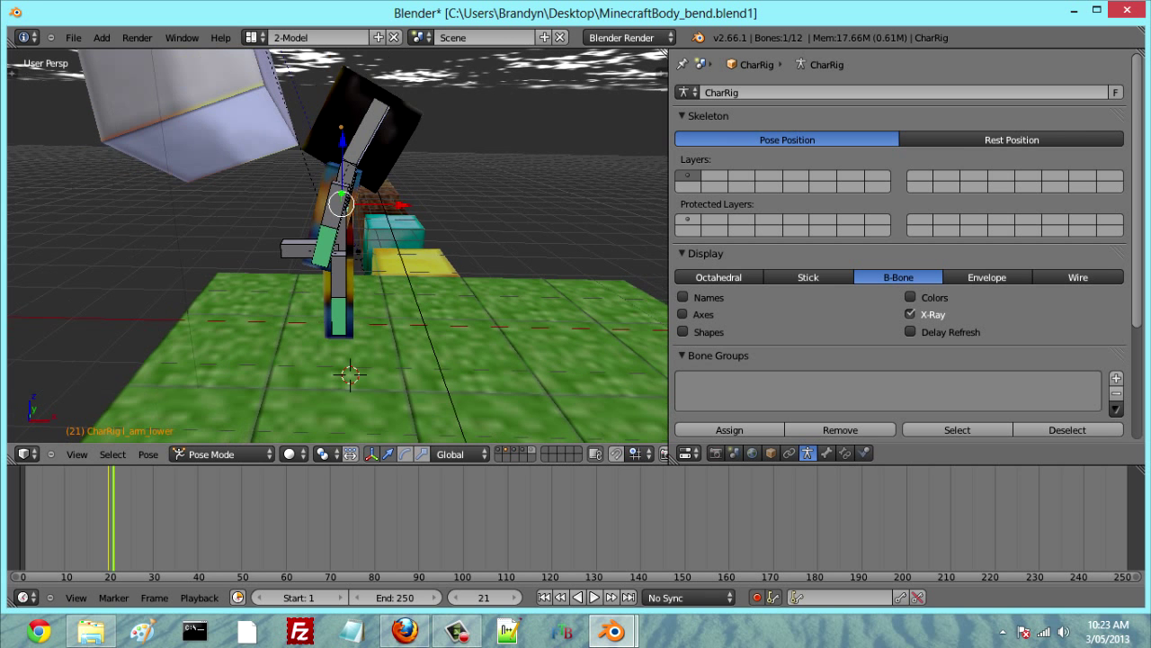
Step: Select the silver block and keyframe it at frame 21, shifted along the X axis toward the recoiling head and slightly rotated
{"action": "right_click", "coordinate": [207, 108]}
{"action": "scroll", "coordinate": [207, 108], "scroll_direction": "down", "scroll_amount": 2}
{"action": "mouse_move", "coordinate": [314, 129]}
{"action": "left_mouse_down"}
{"action": "mouse_move", "coordinate": [335, 128]}
{"action": "mouse_move", "coordinate": [325, 129]}
{"action": "left_mouse_up"}
{"action": "key", "text": "r"}
{"action": "key", "text": "Return"}
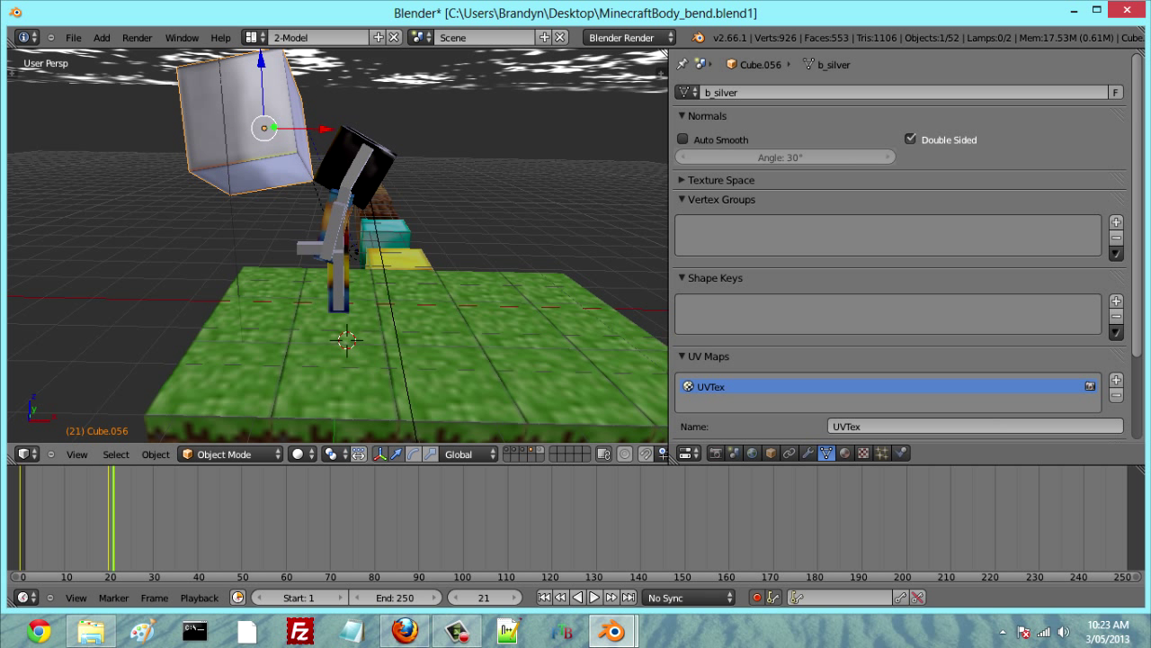
Step: At frame 30, rotate the character's body bone about 12 degrees further backward, away from the silver block
{"action": "scroll", "coordinate": [338, 246], "scroll_direction": "down", "scroll_amount": 2}
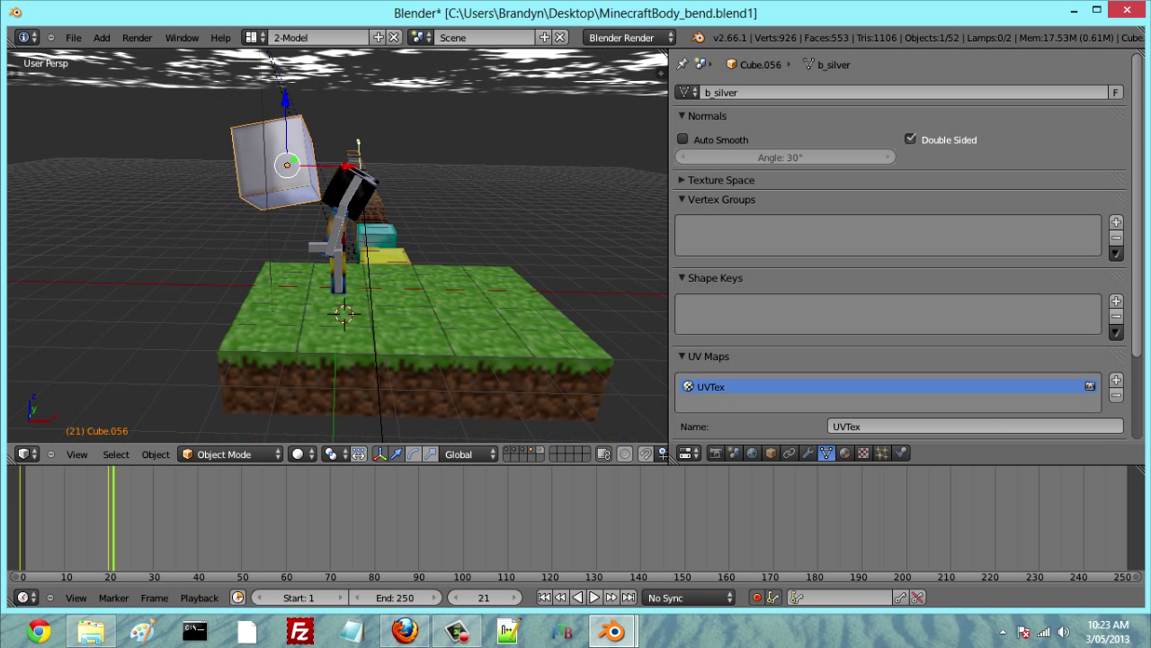
{"action": "left_click", "coordinate": [153, 522]}
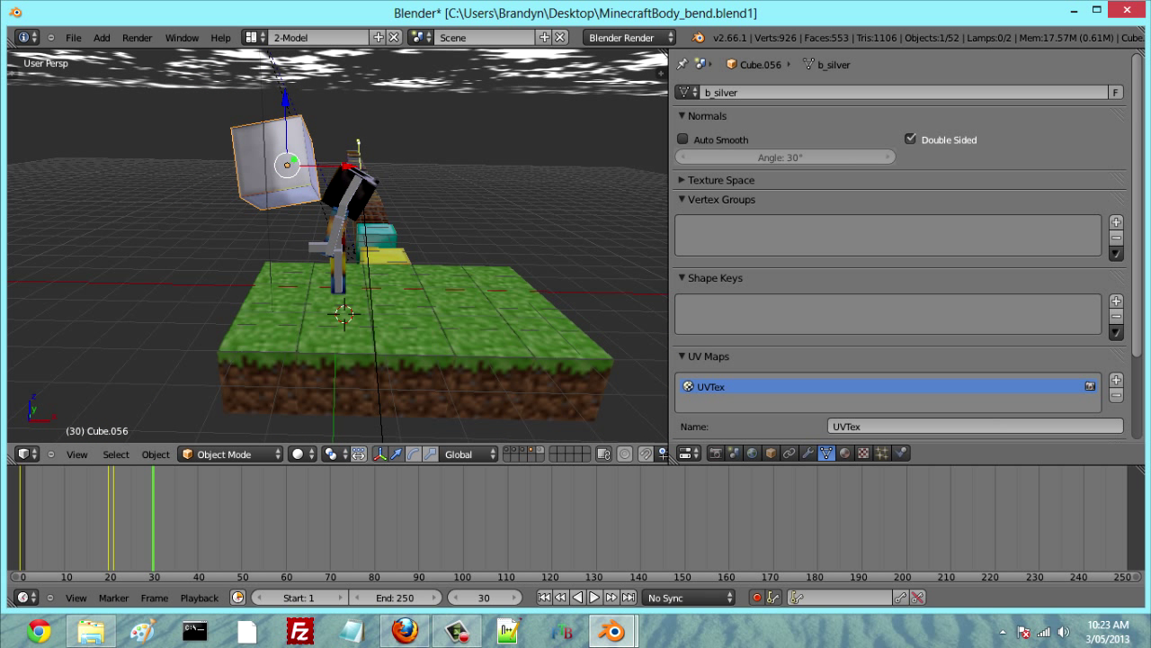
{"action": "mouse_move", "coordinate": [153, 522]}
{"action": "left_mouse_down"}
{"action": "mouse_move", "coordinate": [19, 522]}
{"action": "mouse_move", "coordinate": [153, 522]}
{"action": "left_mouse_up"}
{"action": "right_click", "coordinate": [336, 232]}
{"action": "key", "text": "r"}
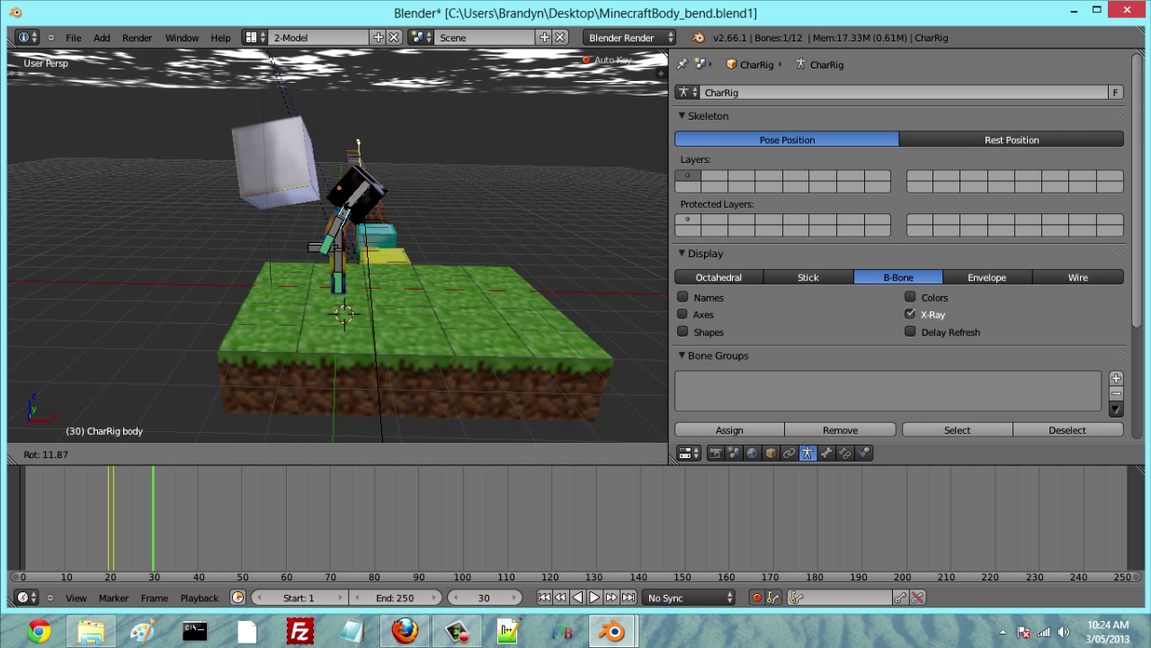
{"action": "left_click", "coordinate": [347, 236]}
Step: Swing the right and left leg bones forward toward the silver block's side at frame 30, rotating the left leg about 58 degrees
{"action": "right_click", "coordinate": [338, 257]}
{"action": "right_click", "coordinate": [338, 281]}
{"action": "key", "text": "r"}
{"action": "right_click", "coordinate": [338, 282]}
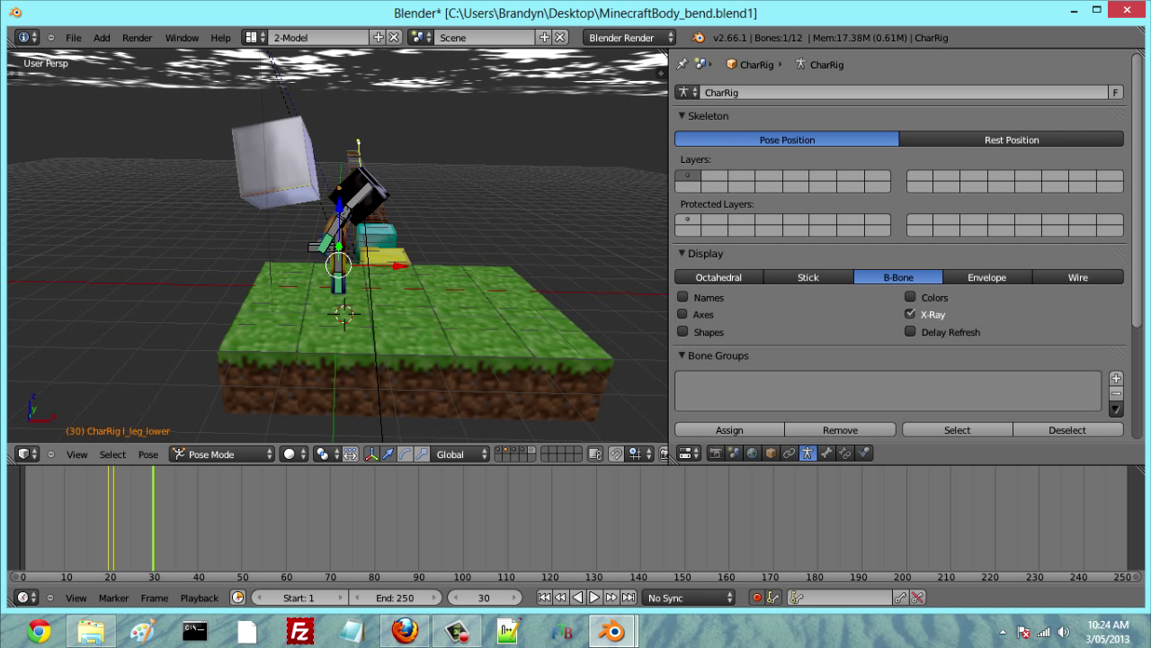
{"action": "right_click", "coordinate": [339, 259]}
{"action": "key", "text": "r"}
{"action": "left_click", "coordinate": [301, 252]}
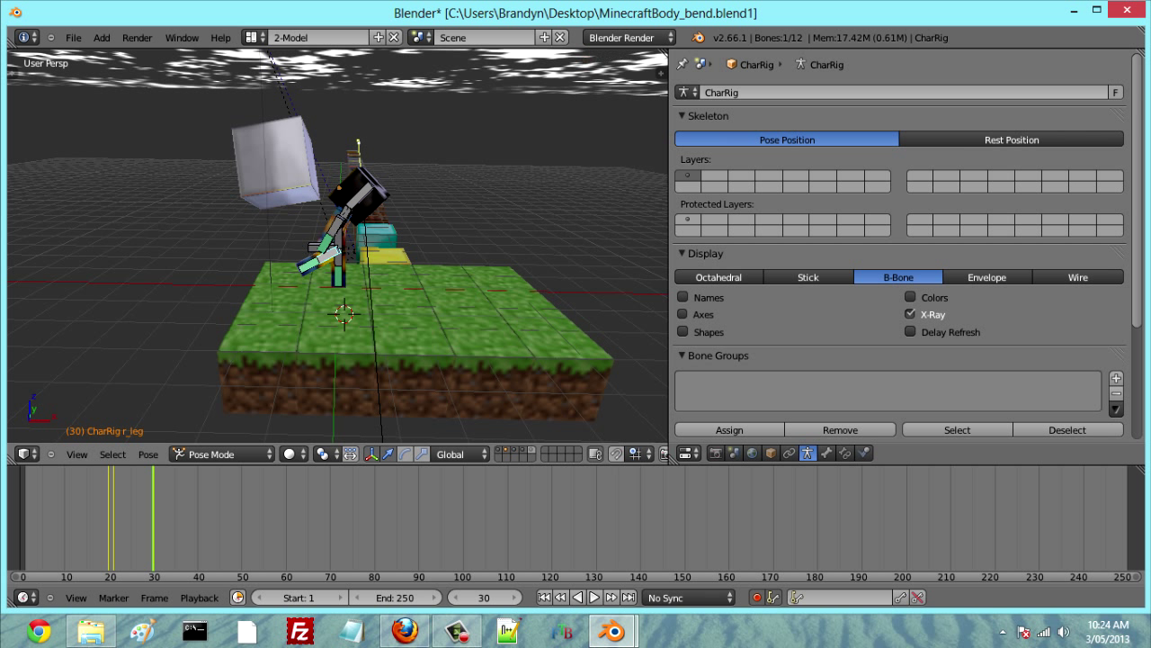
{"action": "key", "text": "r"}
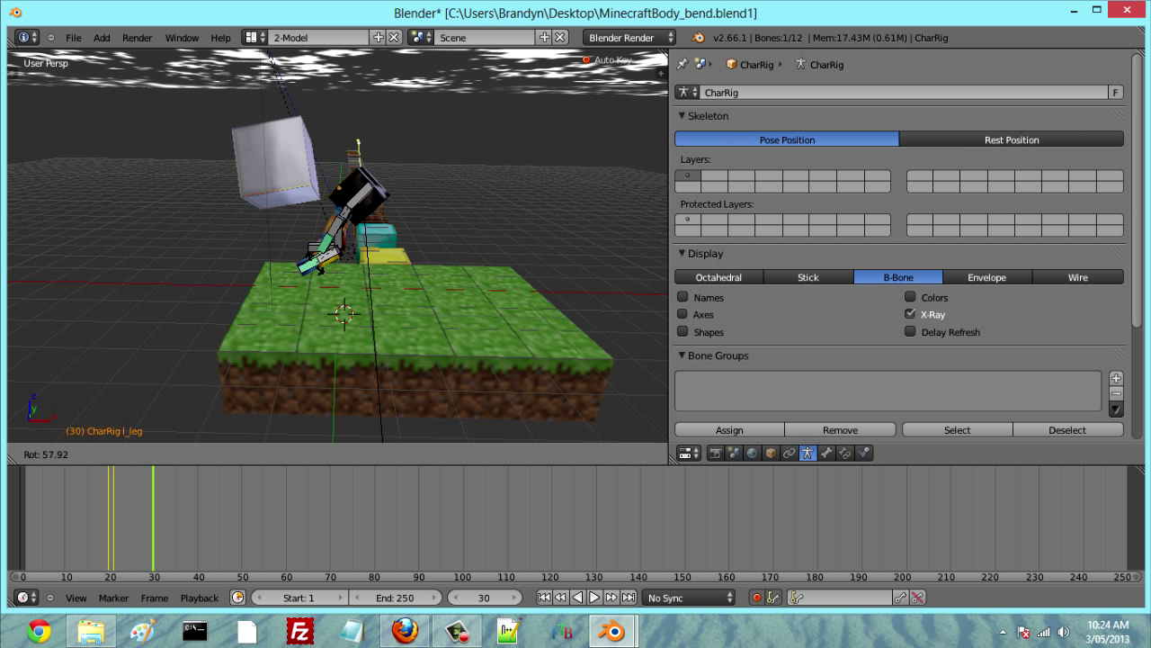
{"action": "key", "text": "Return"}
Step: Try moving the character's transform handle freely at frame 30, and undo the move
{"action": "right_click", "coordinate": [317, 247]}
{"action": "key", "text": "g"}
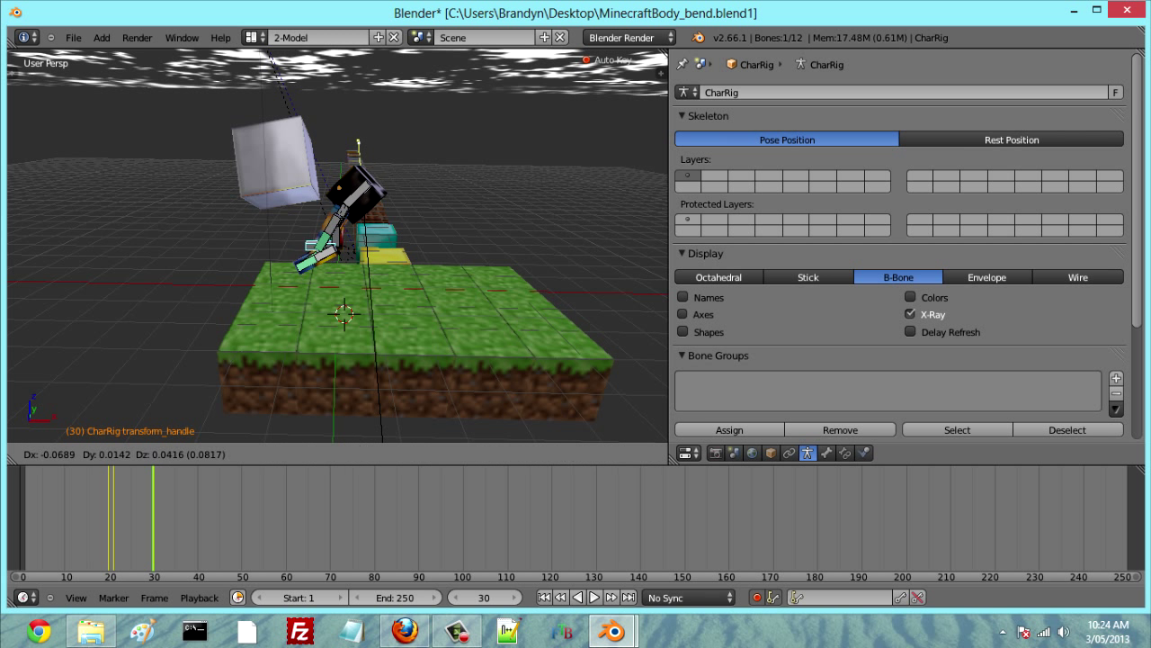
{"action": "left_click", "coordinate": [351, 247]}
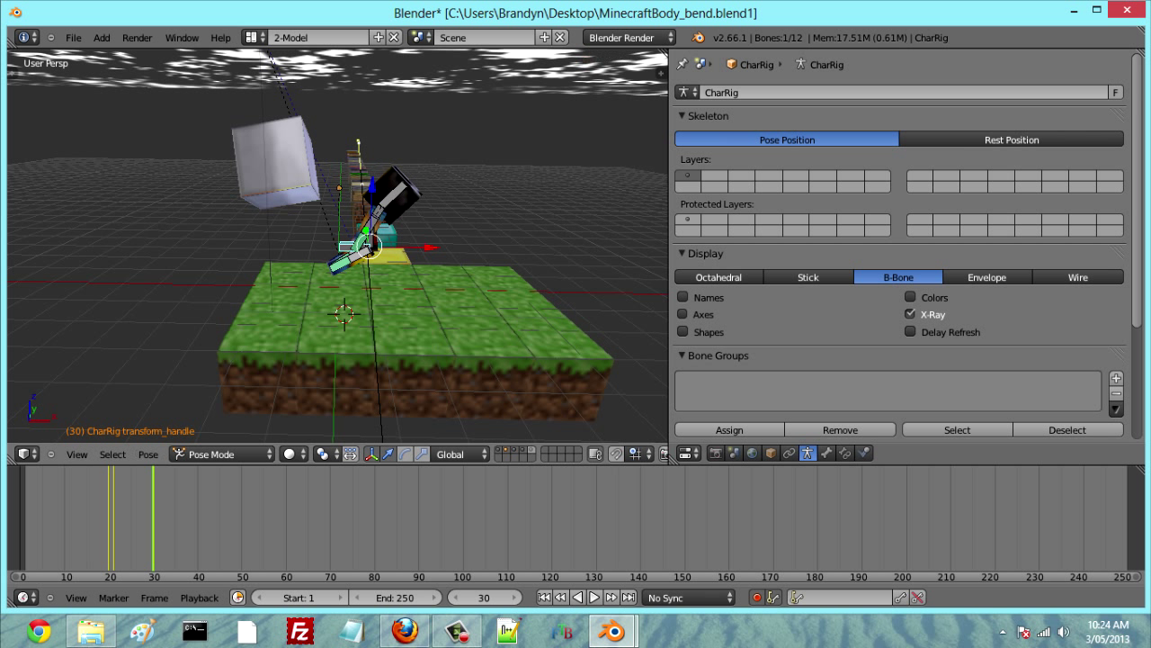
{"action": "key", "text": "ctrl+z"}
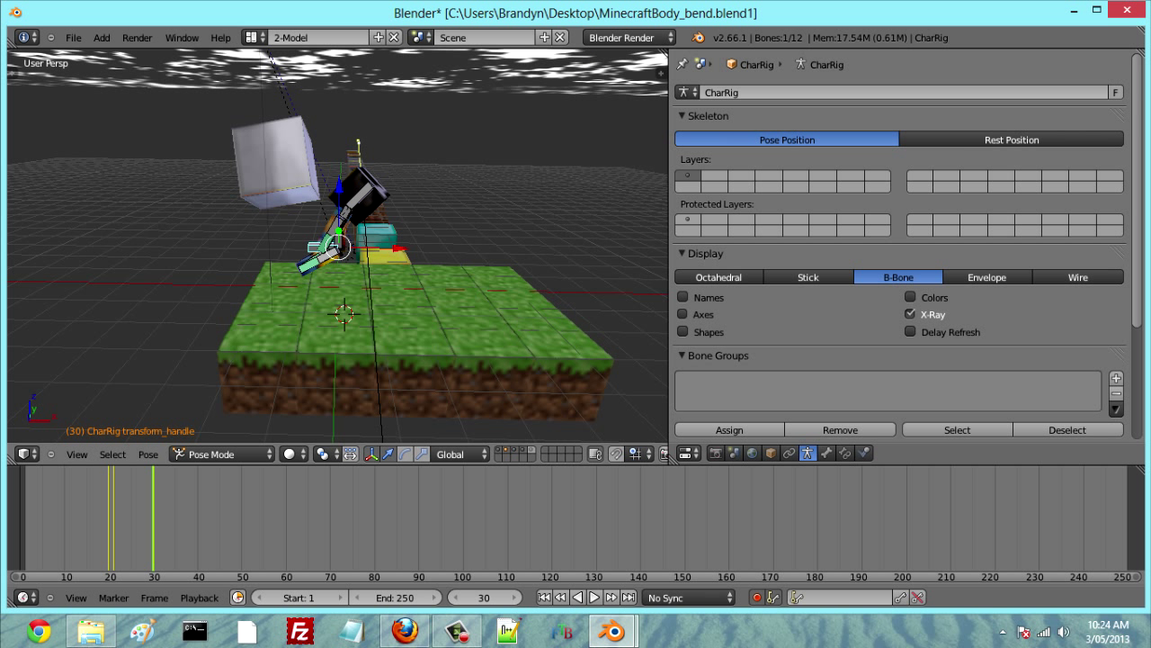
Step: Move the character's transform handle along the global X axis, away from the silver block, at frame 30
{"action": "key", "text": "g"}
{"action": "key", "text": "x"}
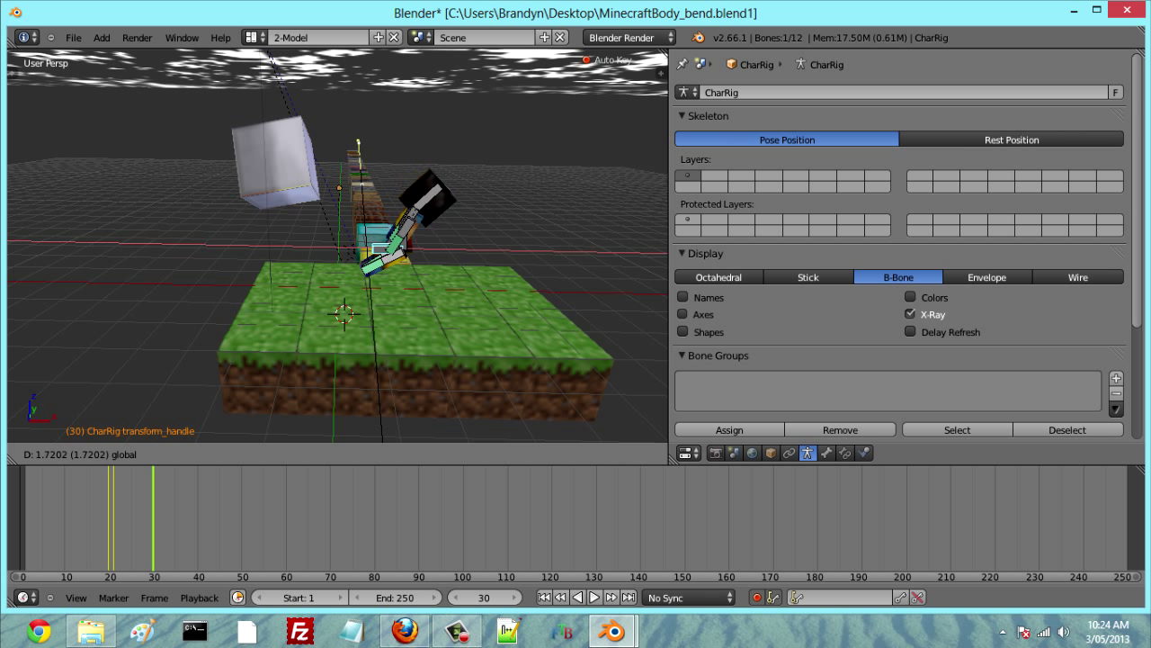
{"action": "left_click_drag", "start_coordinate": [474, 249], "coordinate": [456, 249]}
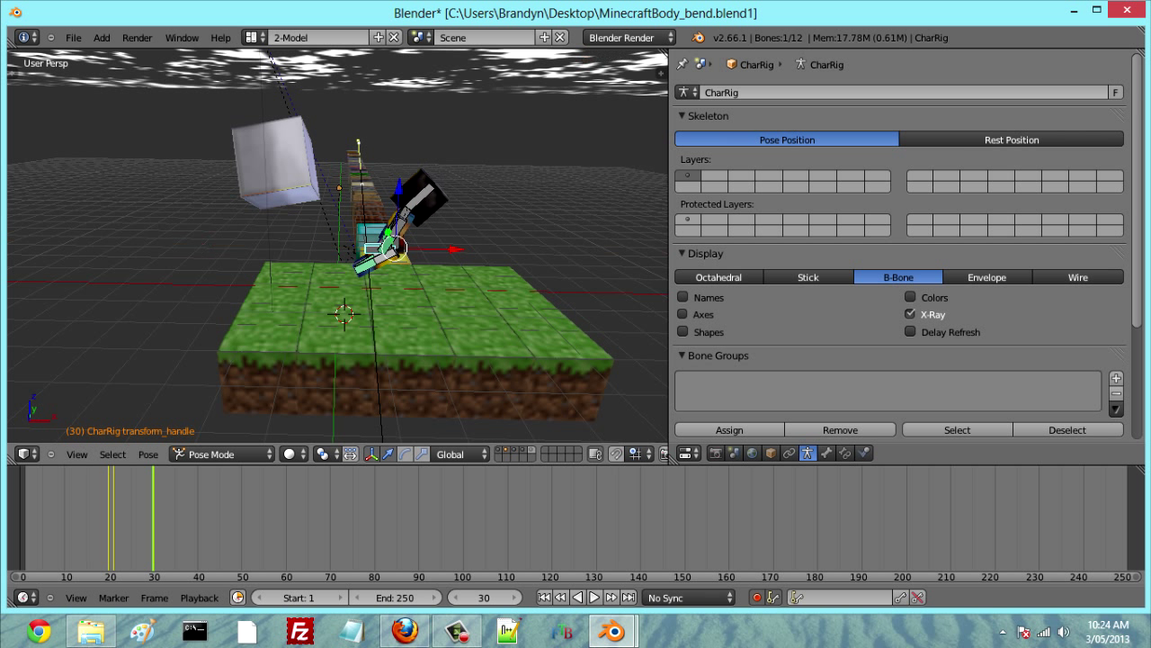
Step: Select the lower body bone and rotate it about 42 degrees backward so the torso leans toward horizontal
{"action": "right_click", "coordinate": [394, 235]}
{"action": "right_click", "coordinate": [397, 229]}
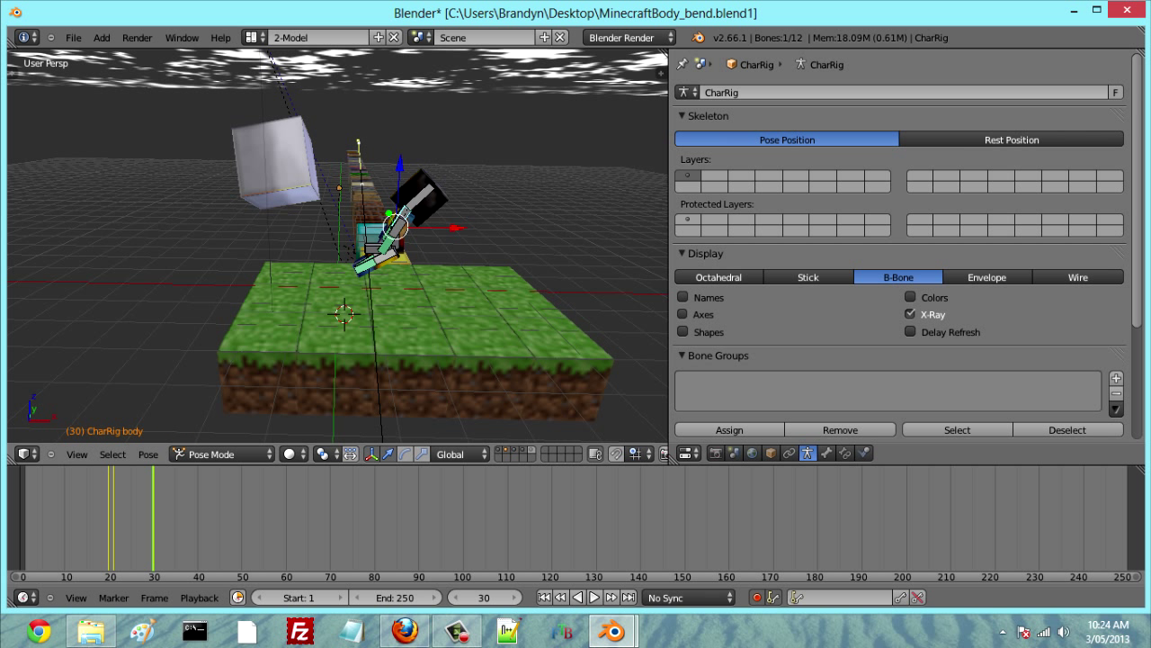
{"action": "right_click", "coordinate": [420, 197]}
{"action": "right_click", "coordinate": [396, 229]}
{"action": "right_click", "coordinate": [397, 228]}
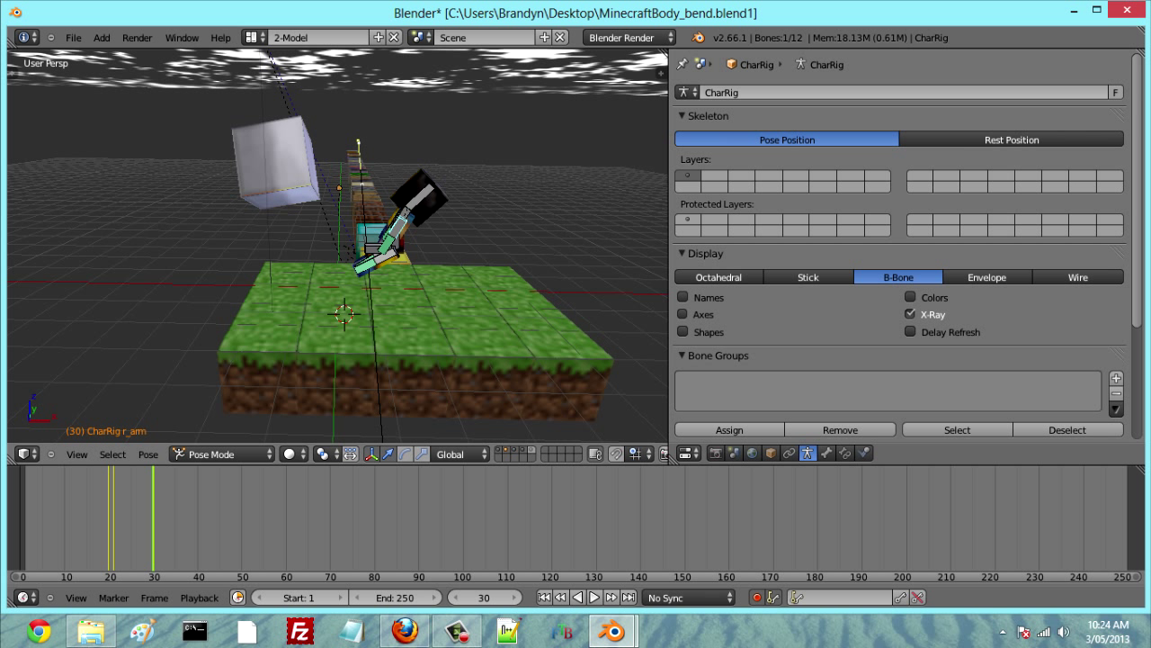
{"action": "right_click", "coordinate": [373, 249]}
{"action": "right_click", "coordinate": [402, 243]}
{"action": "key", "text": "r"}
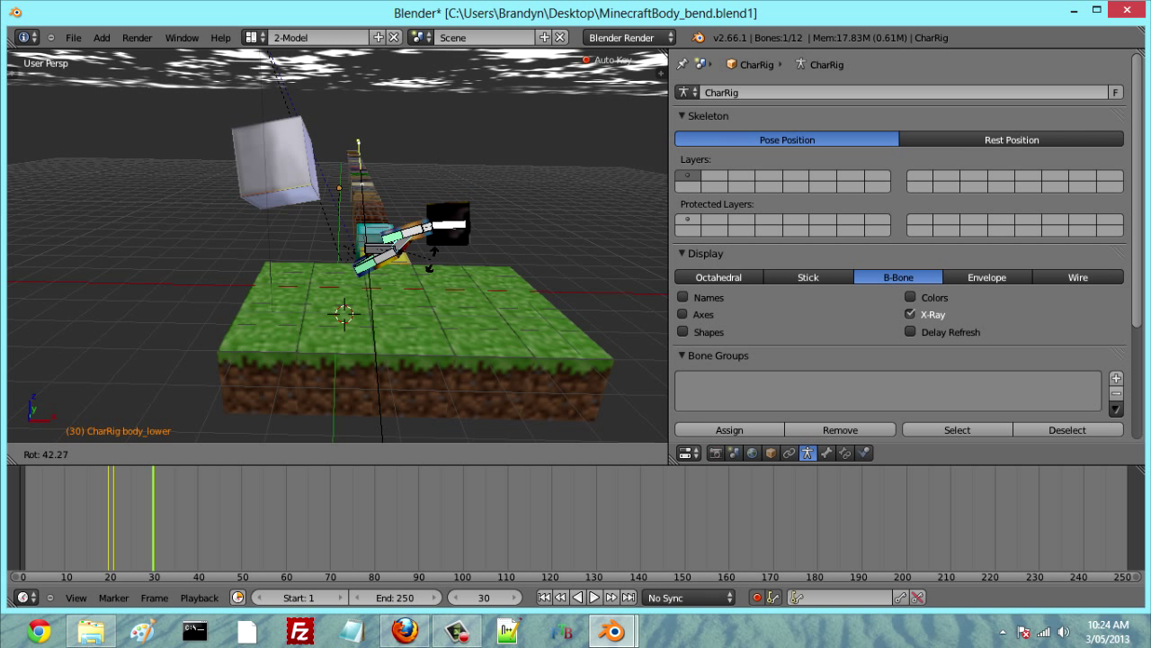
{"action": "left_click", "coordinate": [433, 262]}
Step: Keyframe the silver block at frame 30, moved along X toward the character, raised along Z, and rotated further
{"action": "mouse_move", "coordinate": [153, 519]}
{"action": "left_mouse_down"}
{"action": "mouse_move", "coordinate": [19, 519]}
{"action": "mouse_move", "coordinate": [153, 520]}
{"action": "left_mouse_up"}
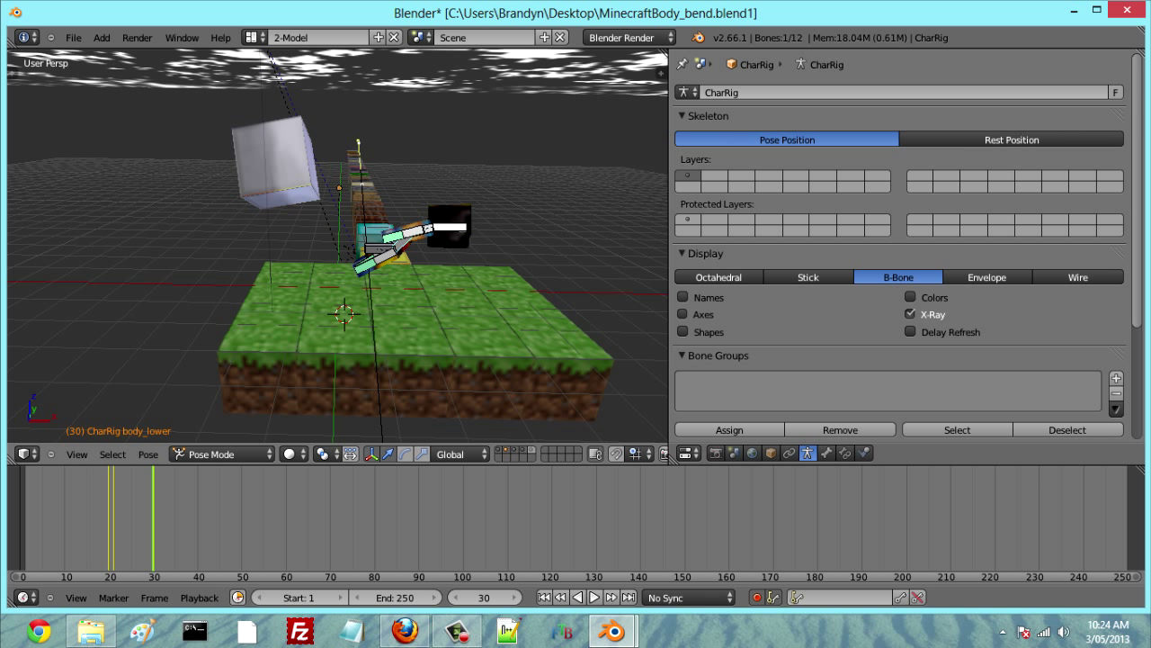
{"action": "right_click", "coordinate": [277, 164]}
{"action": "key", "text": "g"}
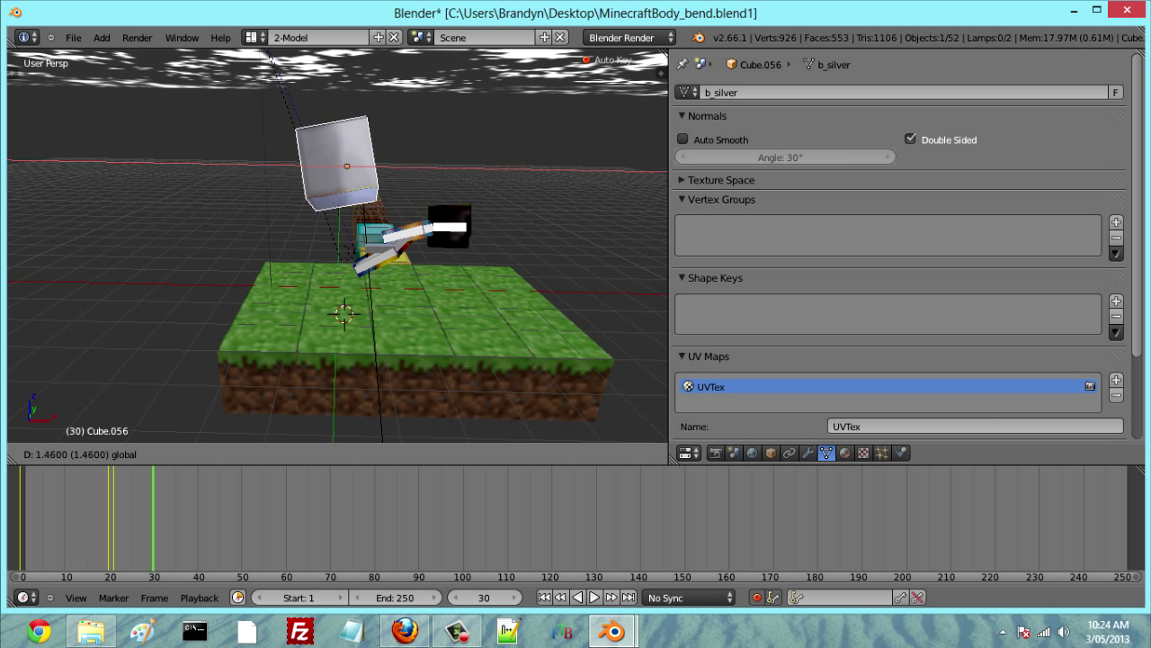
{"action": "left_click_drag", "start_coordinate": [446, 167], "coordinate": [437, 168]}
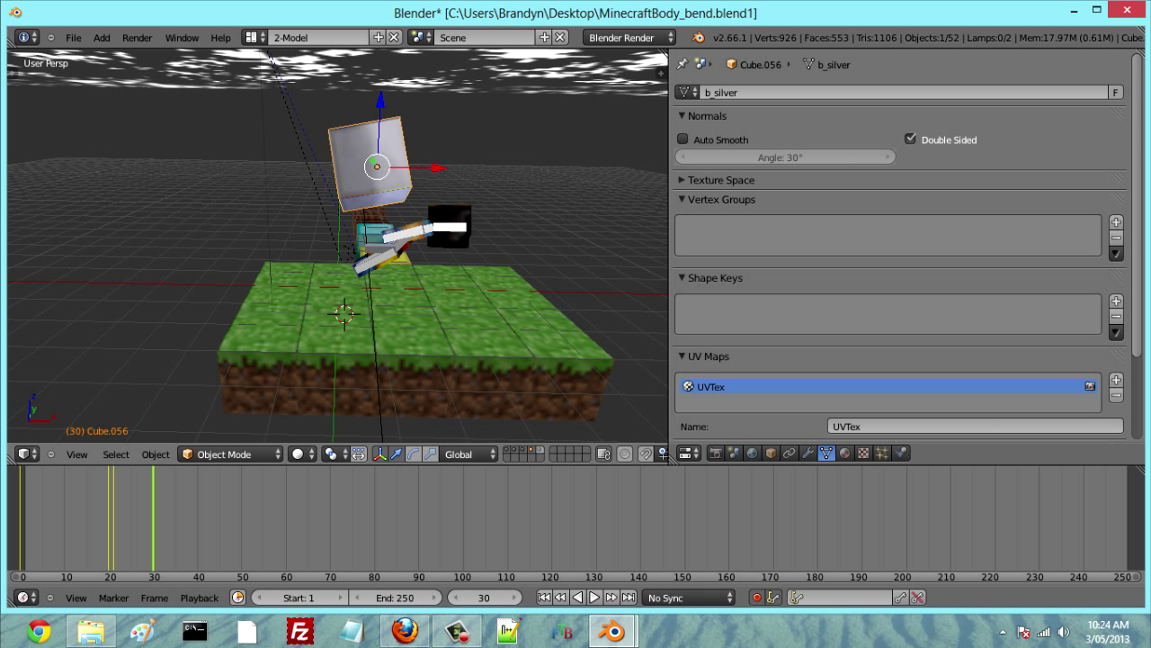
{"action": "left_click_drag", "start_coordinate": [381, 100], "coordinate": [383, 48]}
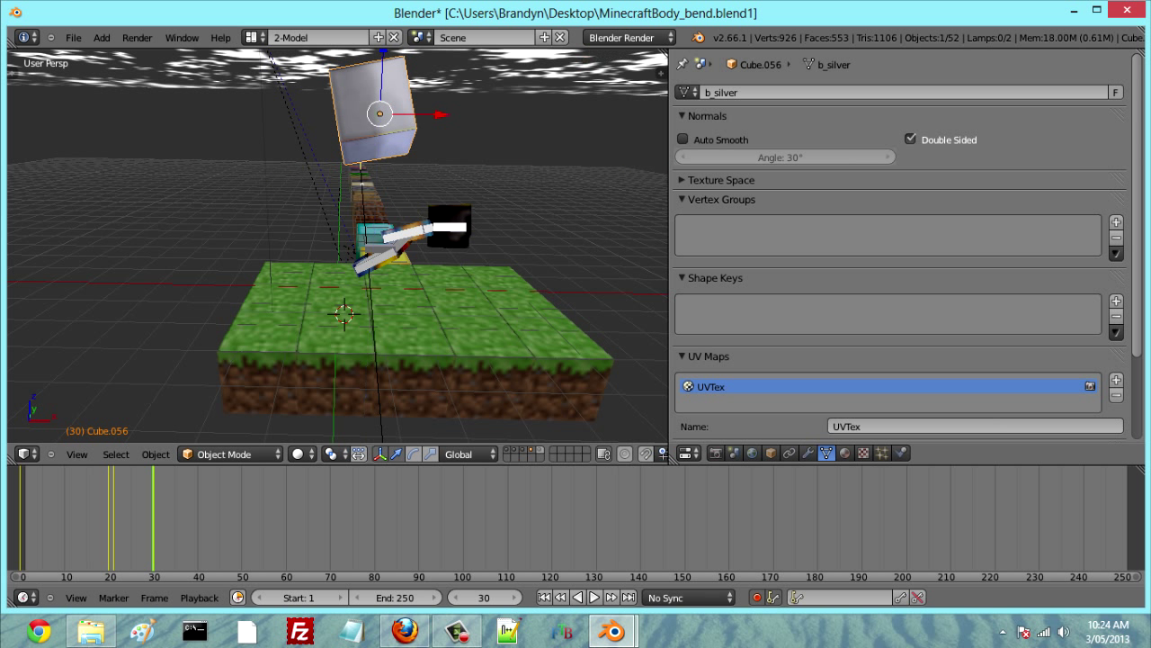
{"action": "key", "text": "r"}
{"action": "key", "text": "Return"}
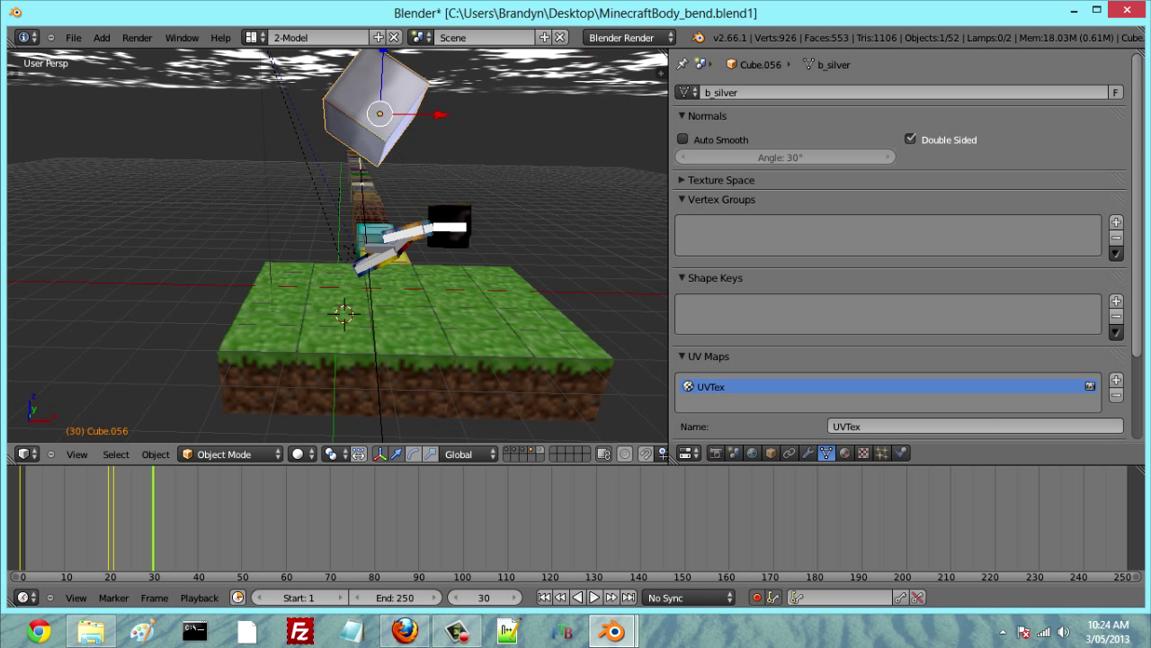
Step: Set the current frame to 36 and rotate the character's body bone for the landing pose
{"action": "left_click_drag", "start_coordinate": [153, 522], "coordinate": [118, 522]}
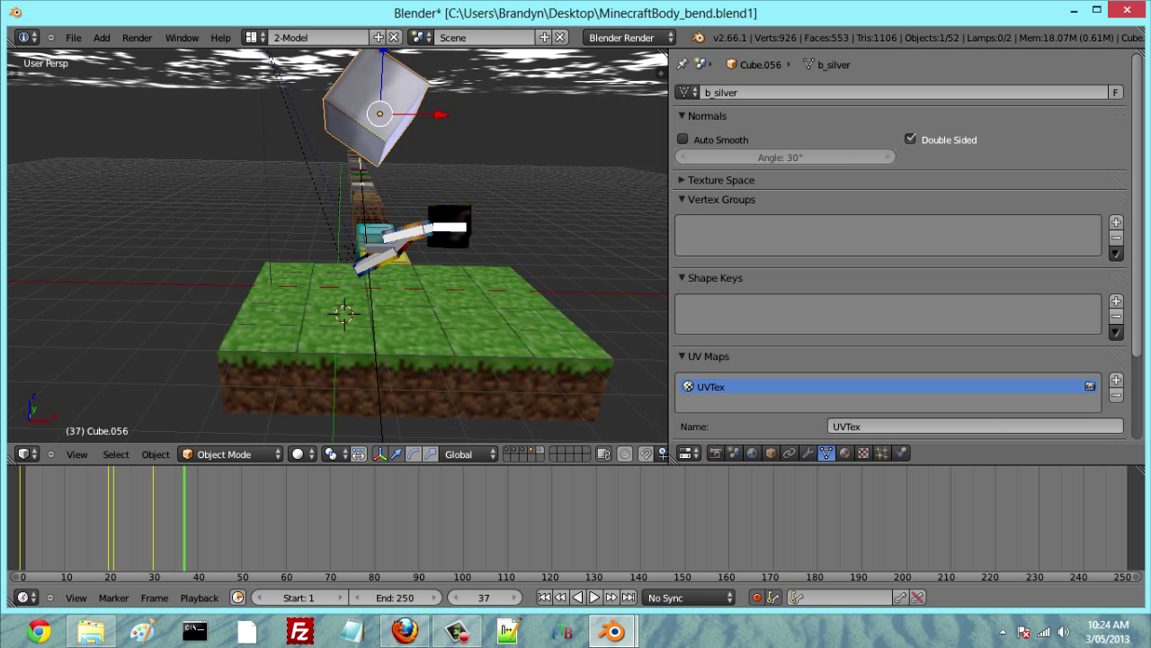
{"action": "key", "text": "Left"}
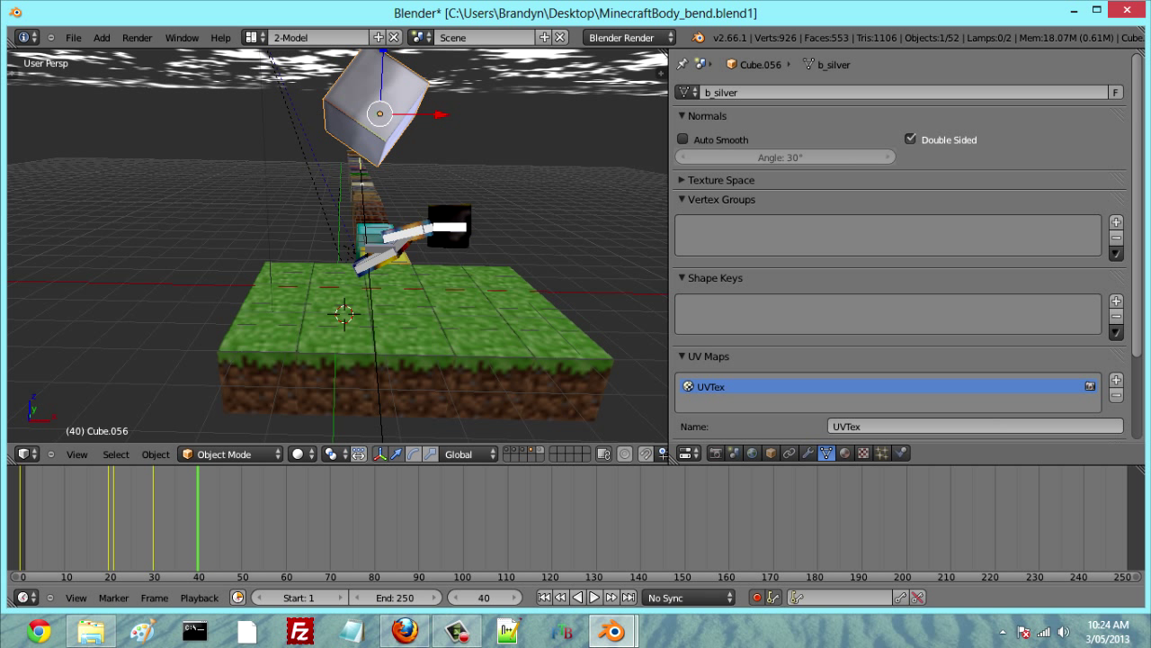
{"action": "key", "text": "Left"}
{"action": "key", "text": "Left"}
{"action": "key", "text": "Left"}
{"action": "key", "text": "Left"}
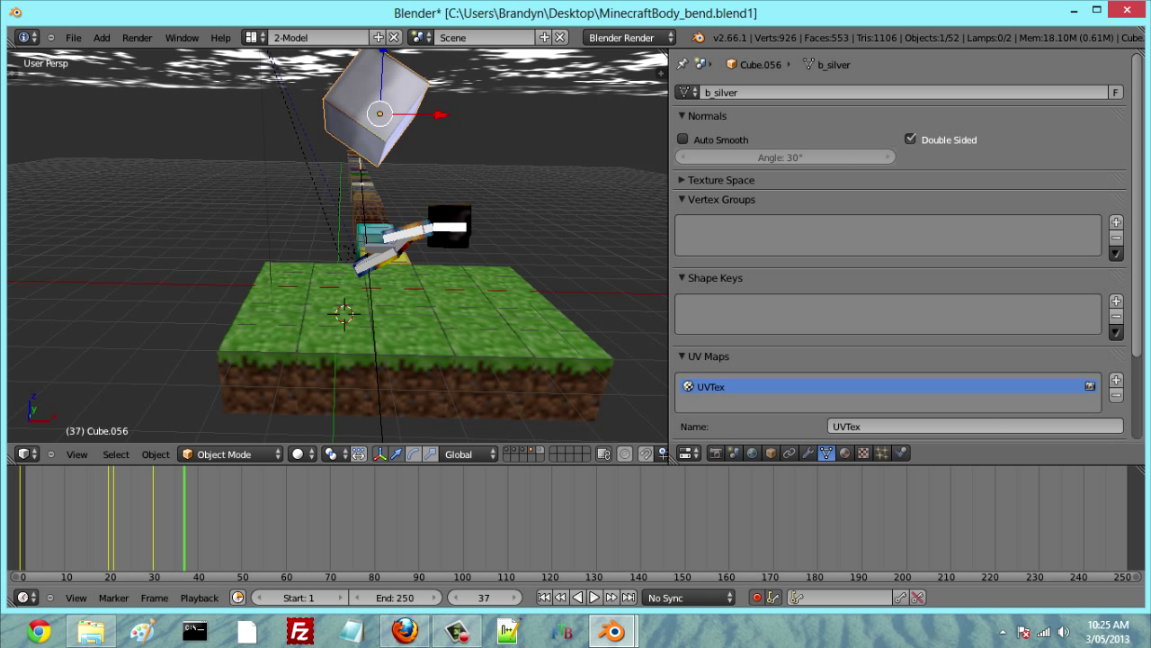
{"action": "key", "text": "Left"}
{"action": "key", "text": "Right"}
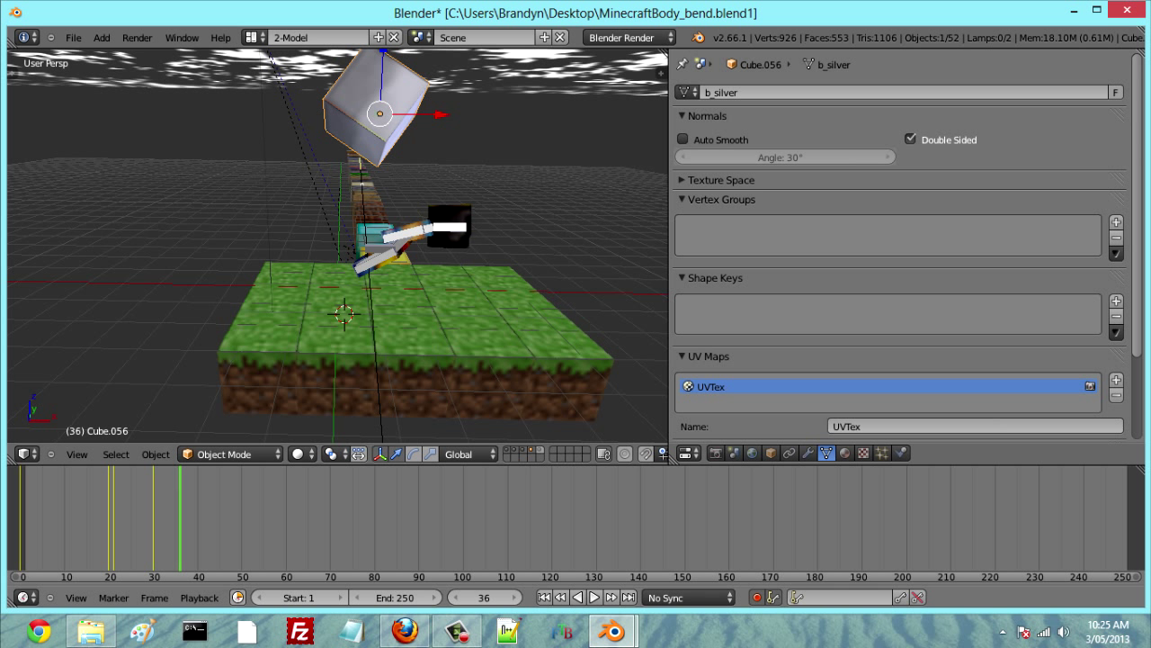
{"action": "right_click", "coordinate": [412, 234]}
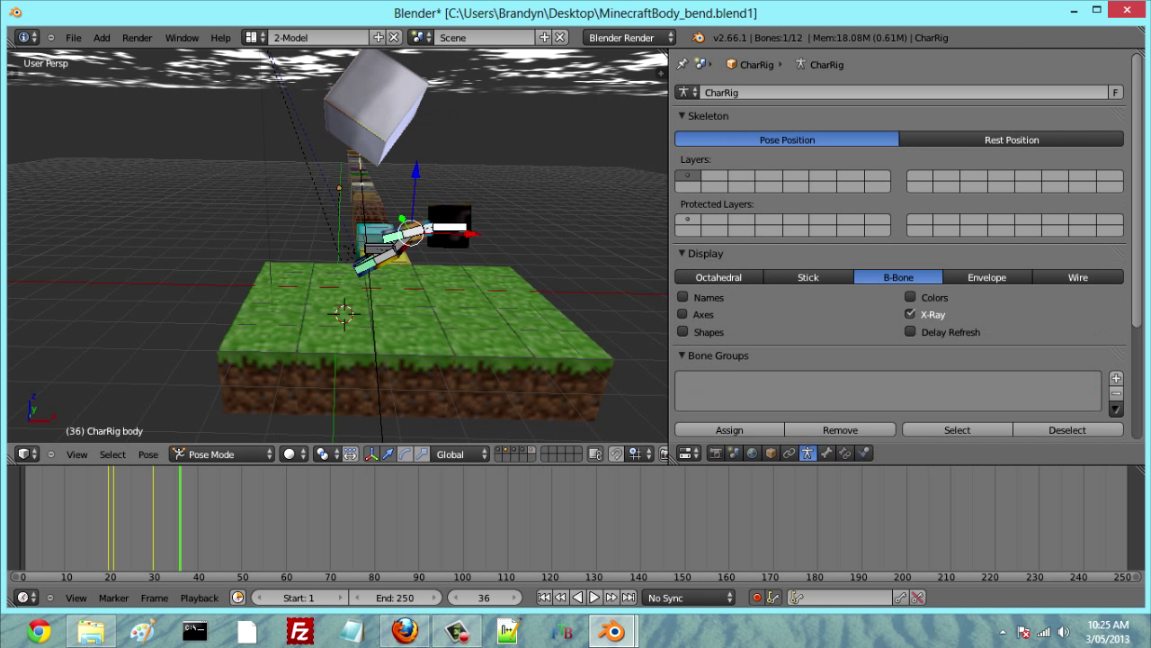
{"action": "key", "text": "r"}
{"action": "left_click", "coordinate": [469, 225]}
Step: At frame 36, rotate both leg bones level and rotate the lower body bone so the character lies flat
{"action": "middle_click_drag", "start_coordinate": [470, 225], "coordinate": [661, 220]}
{"action": "right_click", "coordinate": [293, 272]}
{"action": "key", "text": "r"}
{"action": "left_click", "coordinate": [312, 241]}
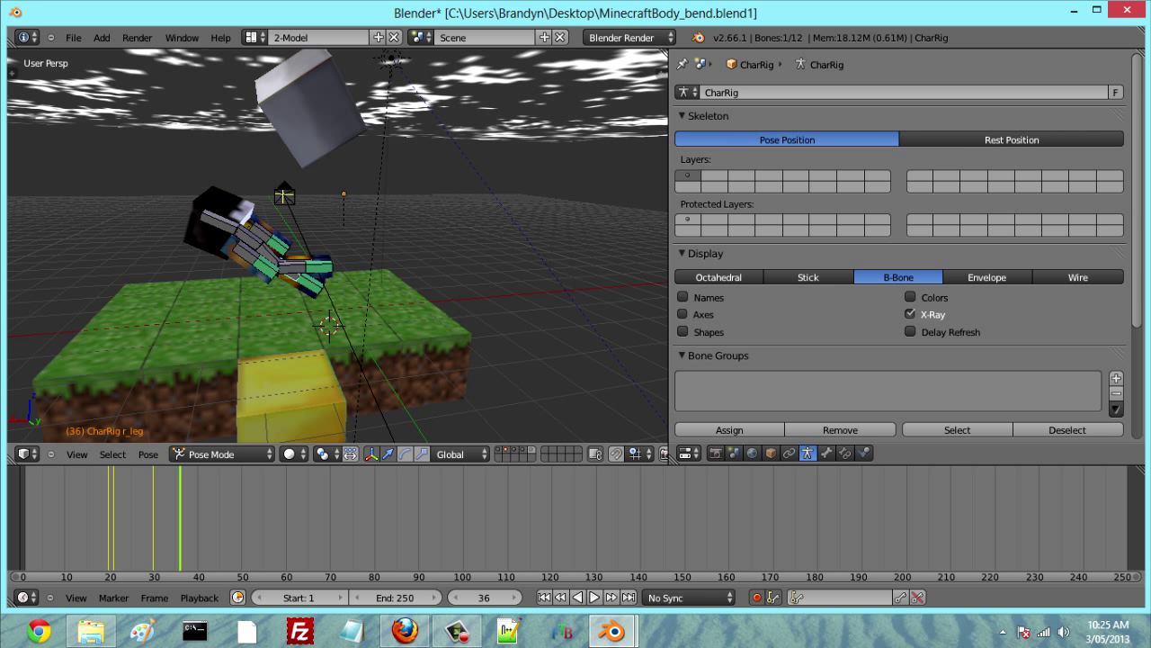
{"action": "key", "text": "r"}
{"action": "key", "text": "Return"}
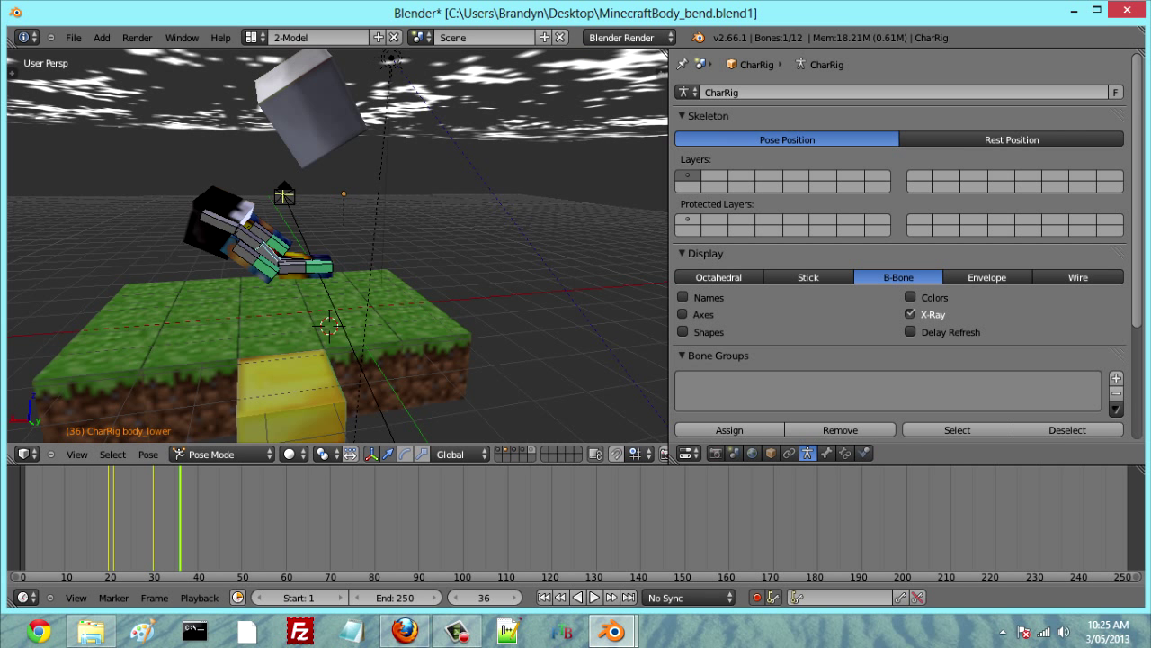
{"action": "key", "text": "r"}
{"action": "key", "text": "Return"}
Step: Lower the character's transform handle about 0.8 units along the global Z axis onto the grass at frame 36
{"action": "middle_click_drag", "start_coordinate": [216, 242], "coordinate": [540, 306]}
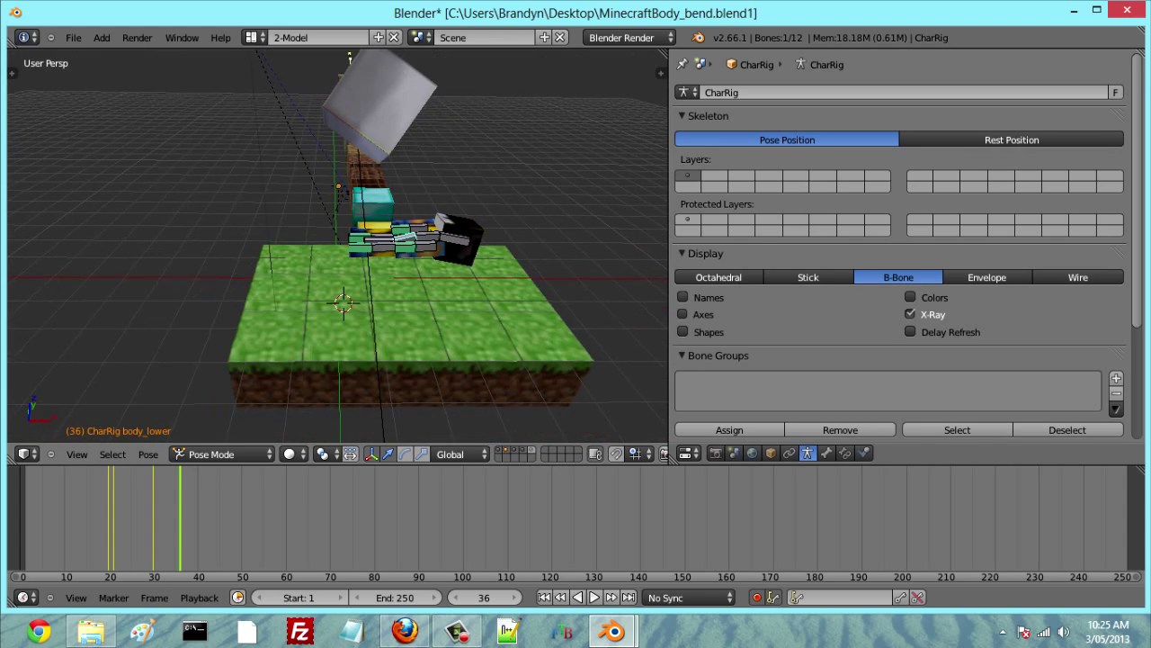
{"action": "right_click", "coordinate": [379, 240]}
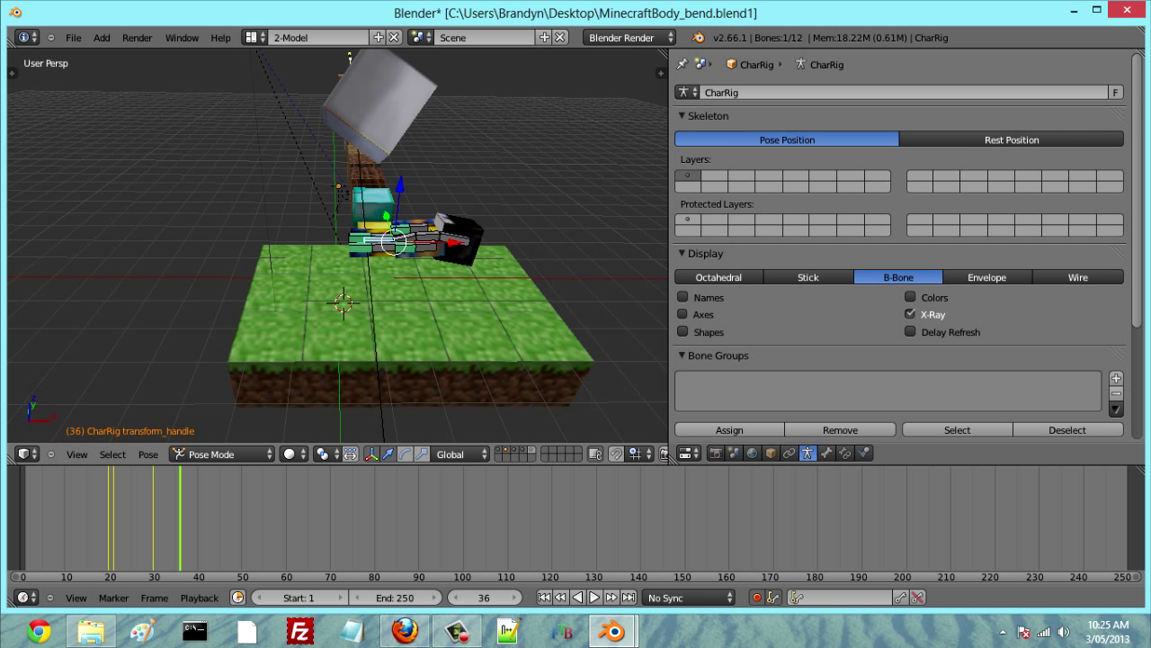
{"action": "key", "text": "g"}
{"action": "key", "text": "z"}
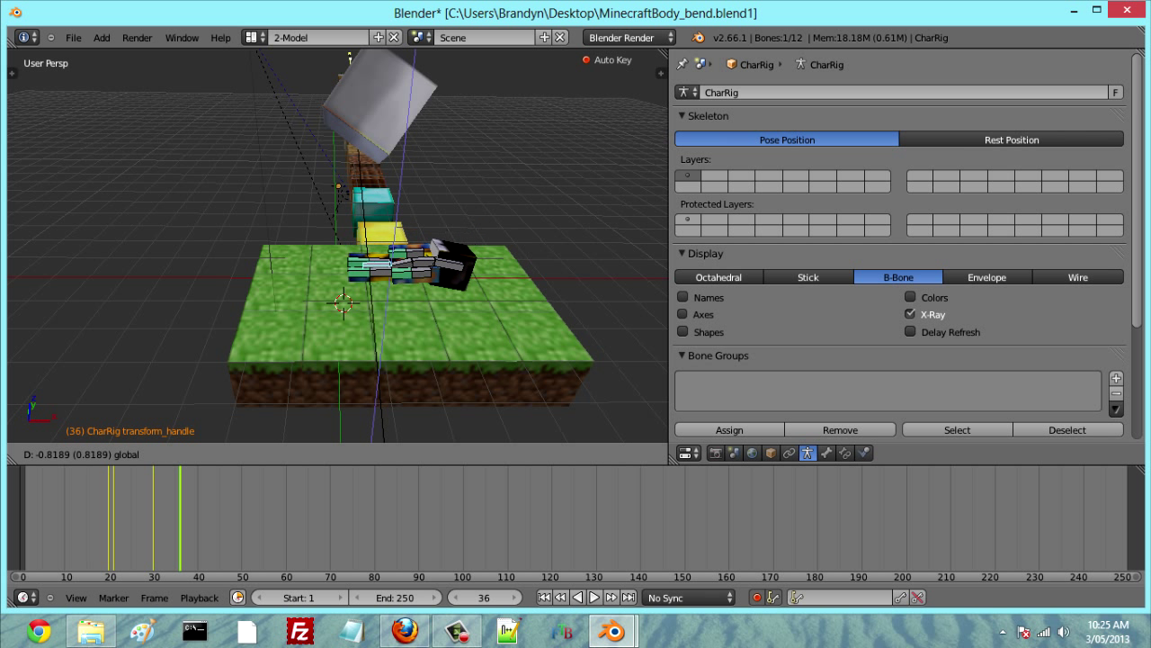
{"action": "left_click_drag", "start_coordinate": [395, 236], "coordinate": [397, 217]}
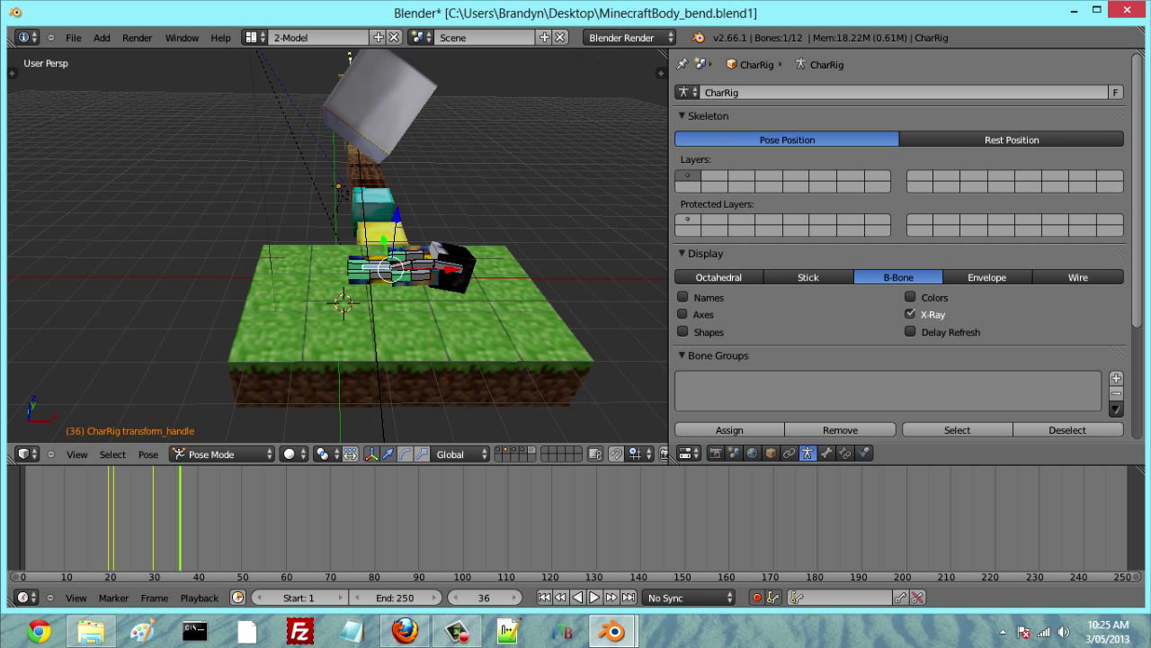
Step: Reselect the transform handle and shift the lying character slightly along the X axis, in the direction of its fall
{"action": "middle_click_drag", "start_coordinate": [397, 224], "coordinate": [338, 159]}
{"action": "right_click", "coordinate": [463, 287]}
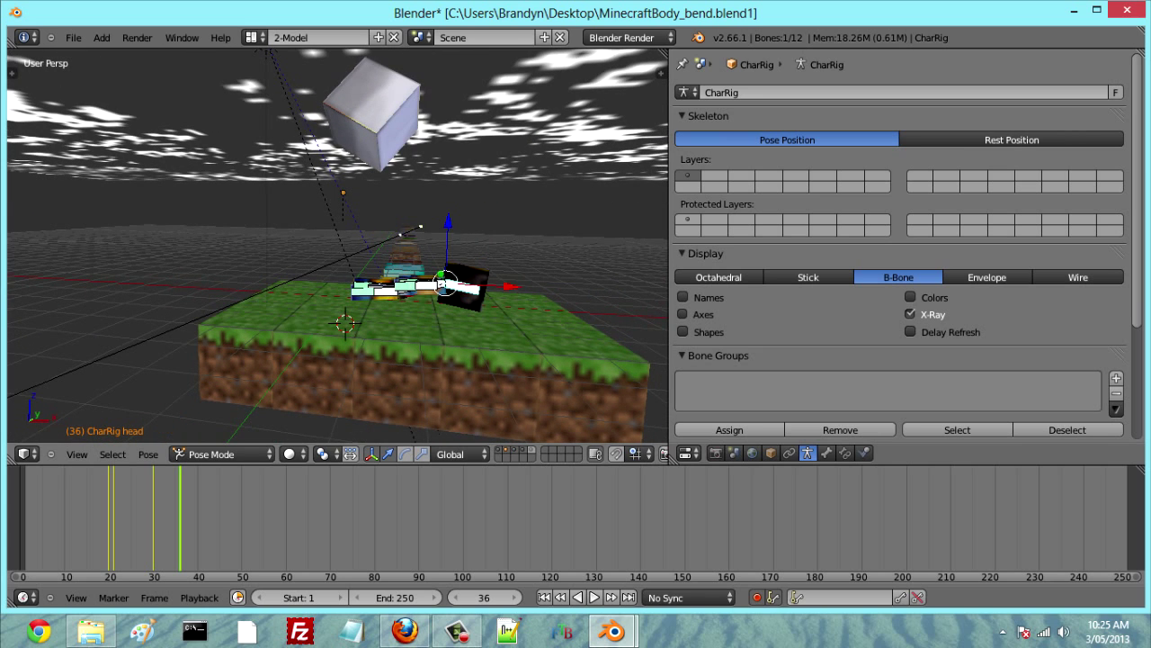
{"action": "right_click", "coordinate": [455, 286]}
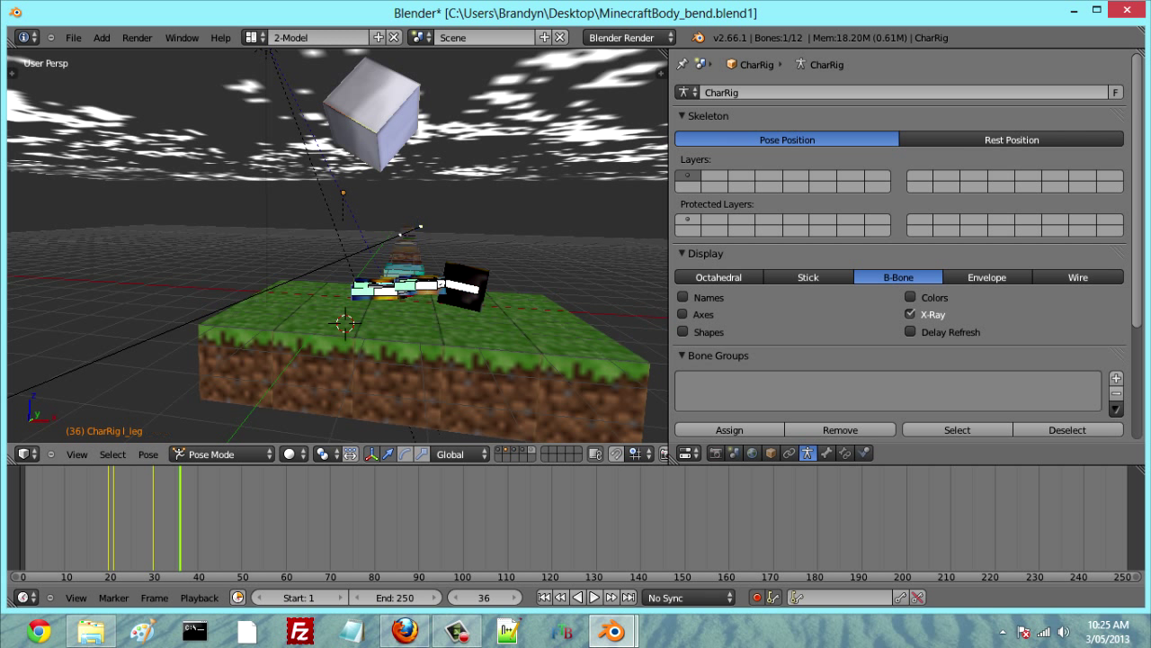
{"action": "right_click", "coordinate": [398, 287]}
{"action": "right_click", "coordinate": [398, 287]}
{"action": "right_click", "coordinate": [398, 287]}
{"action": "right_click", "coordinate": [397, 287]}
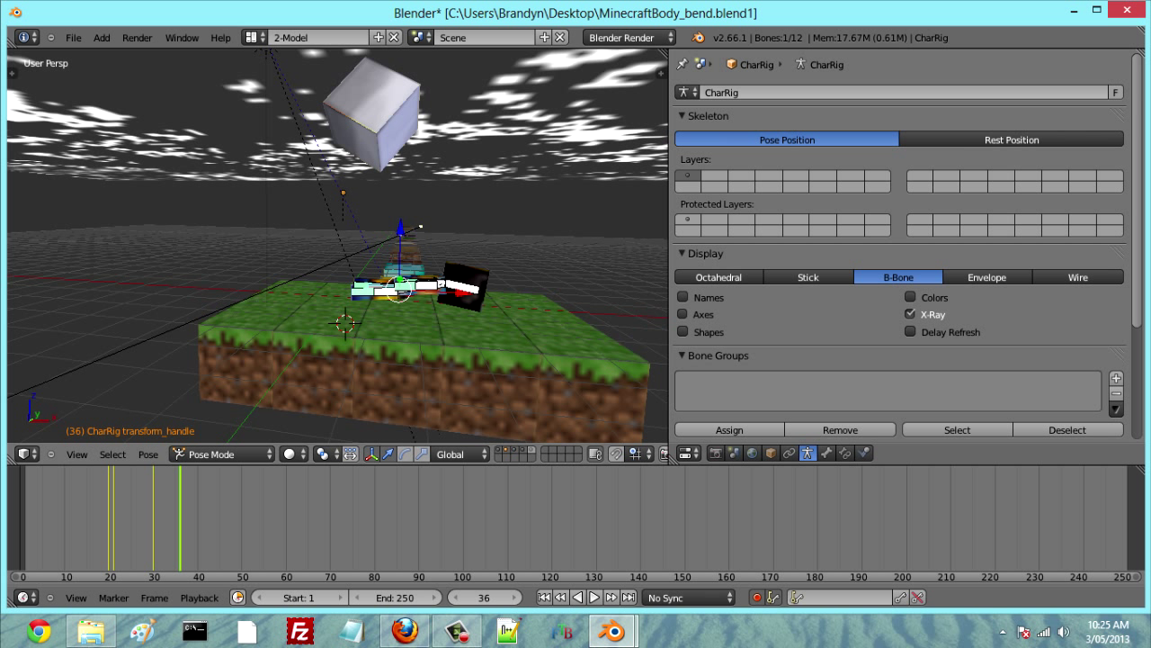
{"action": "left_click_drag", "start_coordinate": [463, 292], "coordinate": [482, 294]}
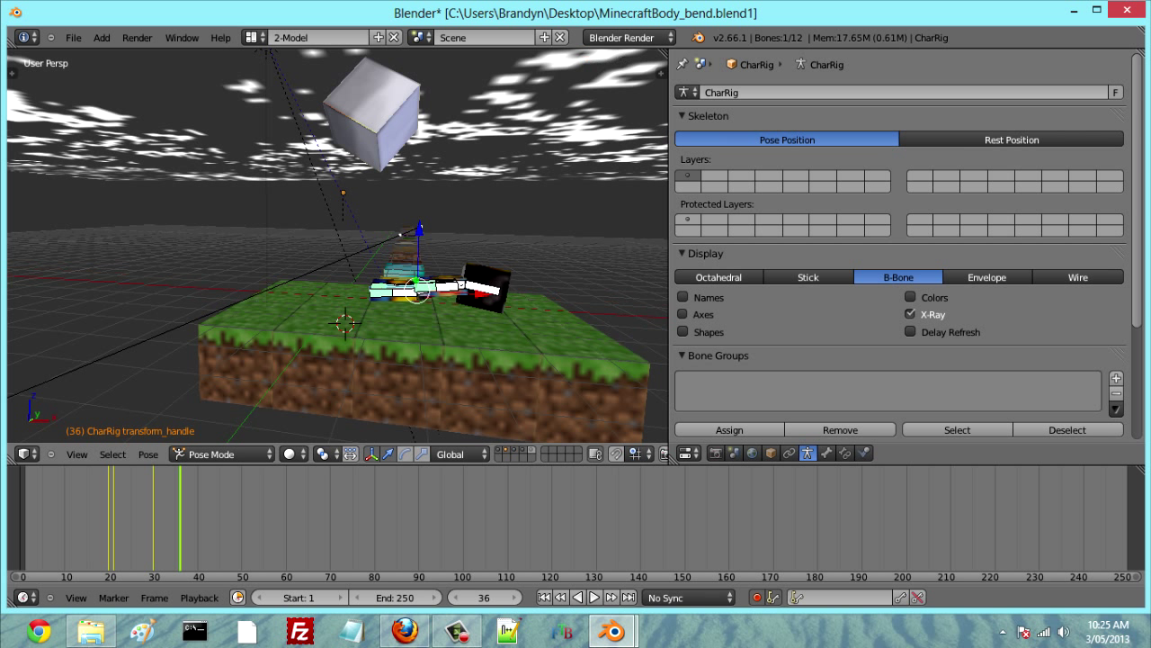
Step: Return to frame 30 and raise the character's transform handle slightly along the Z axis
{"action": "left_click_drag", "start_coordinate": [180, 518], "coordinate": [153, 518]}
{"action": "right_click", "coordinate": [391, 261]}
{"action": "right_click", "coordinate": [379, 256]}
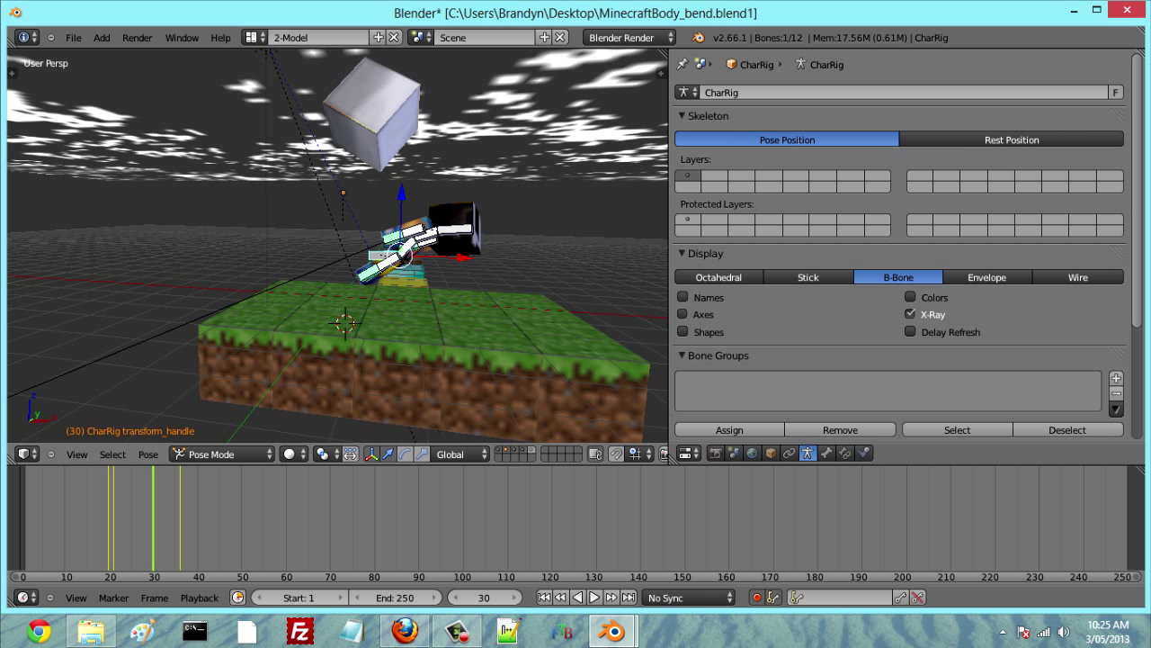
{"action": "key", "text": "g"}
{"action": "left_click", "coordinate": [382, 253]}
{"action": "key", "text": "ctrl+z"}
{"action": "left_click_drag", "start_coordinate": [402, 192], "coordinate": [402, 174]}
Step: At frame 40, slide the lying character a little farther along the X axis across the grass
{"action": "left_click_drag", "start_coordinate": [171, 526], "coordinate": [198, 526]}
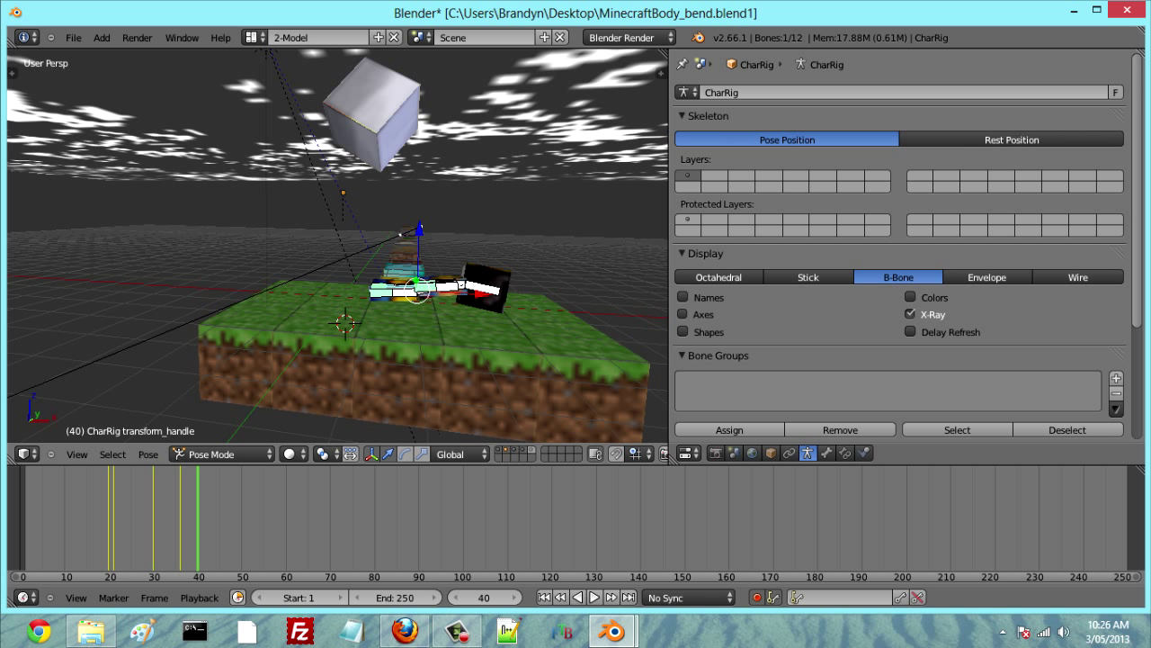
{"action": "left_click_drag", "start_coordinate": [483, 294], "coordinate": [521, 297]}
{"action": "left_click_drag", "start_coordinate": [170, 526], "coordinate": [198, 521]}
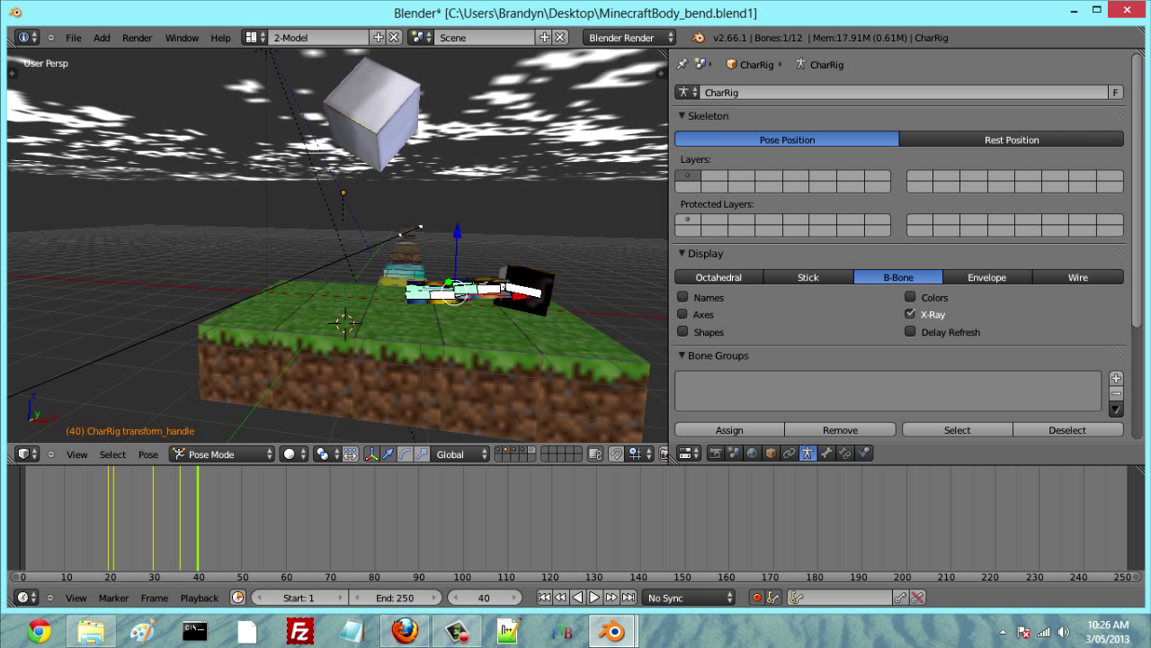
{"action": "left_click_drag", "start_coordinate": [519, 296], "coordinate": [506, 295]}
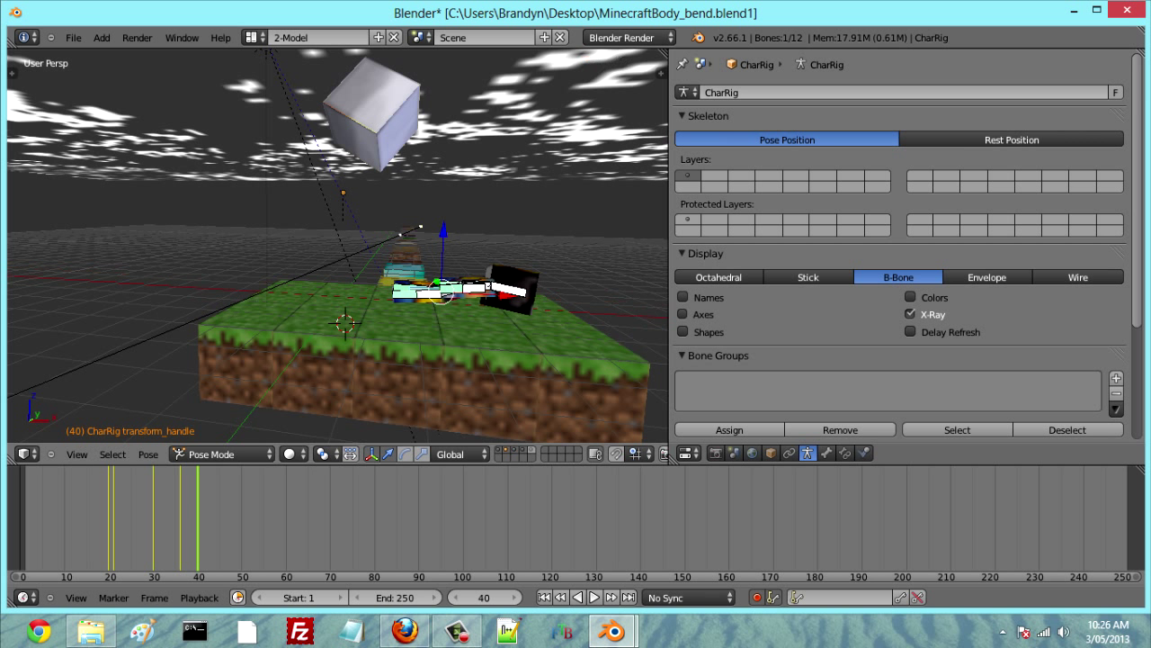
Step: At frame 43, move the silver block along X and down along Z above the lying character, then rotate it about 30 degrees
{"action": "mouse_move", "coordinate": [198, 522]}
{"action": "left_mouse_down"}
{"action": "mouse_move", "coordinate": [30, 521]}
{"action": "mouse_move", "coordinate": [207, 522]}
{"action": "left_mouse_up"}
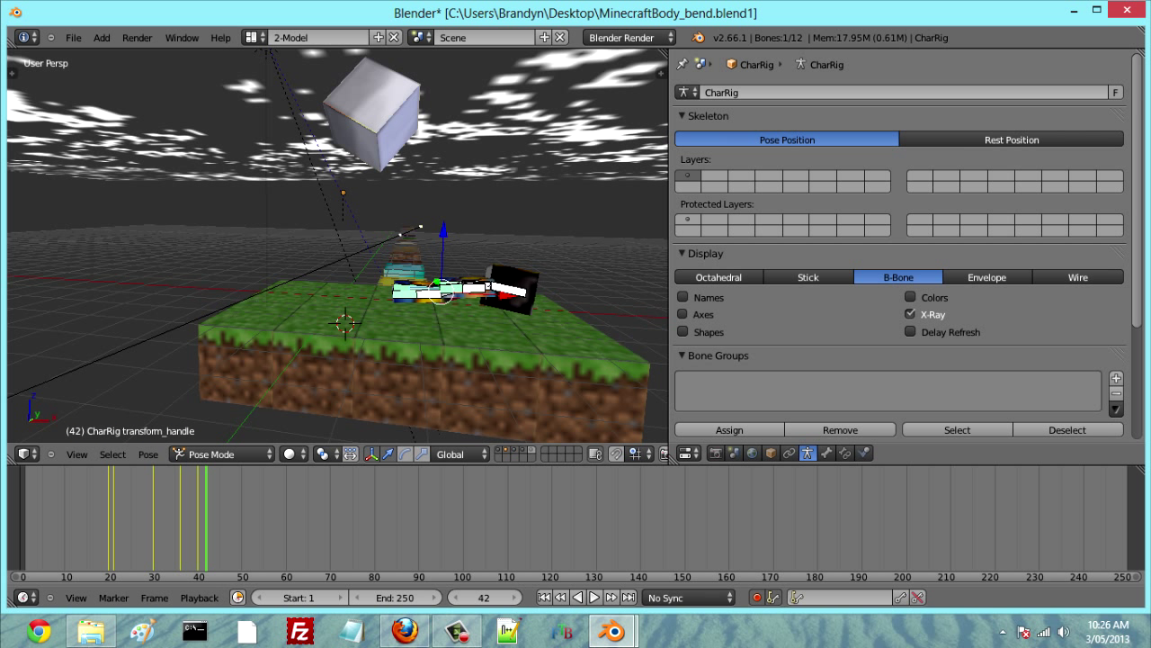
{"action": "mouse_move", "coordinate": [204, 522]}
{"action": "left_mouse_down"}
{"action": "mouse_move", "coordinate": [237, 522]}
{"action": "mouse_move", "coordinate": [210, 521]}
{"action": "left_mouse_up"}
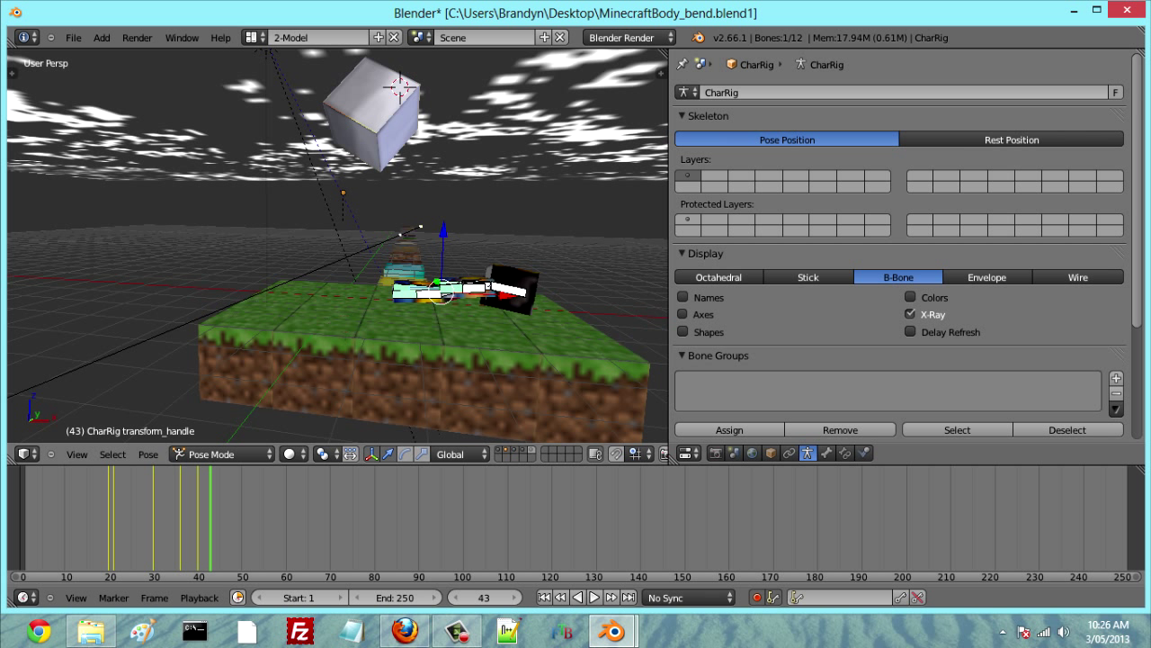
{"action": "right_click", "coordinate": [378, 119]}
{"action": "left_click_drag", "start_coordinate": [445, 117], "coordinate": [547, 116]}
{"action": "left_click_drag", "start_coordinate": [484, 56], "coordinate": [490, 139]}
{"action": "key", "text": "r"}
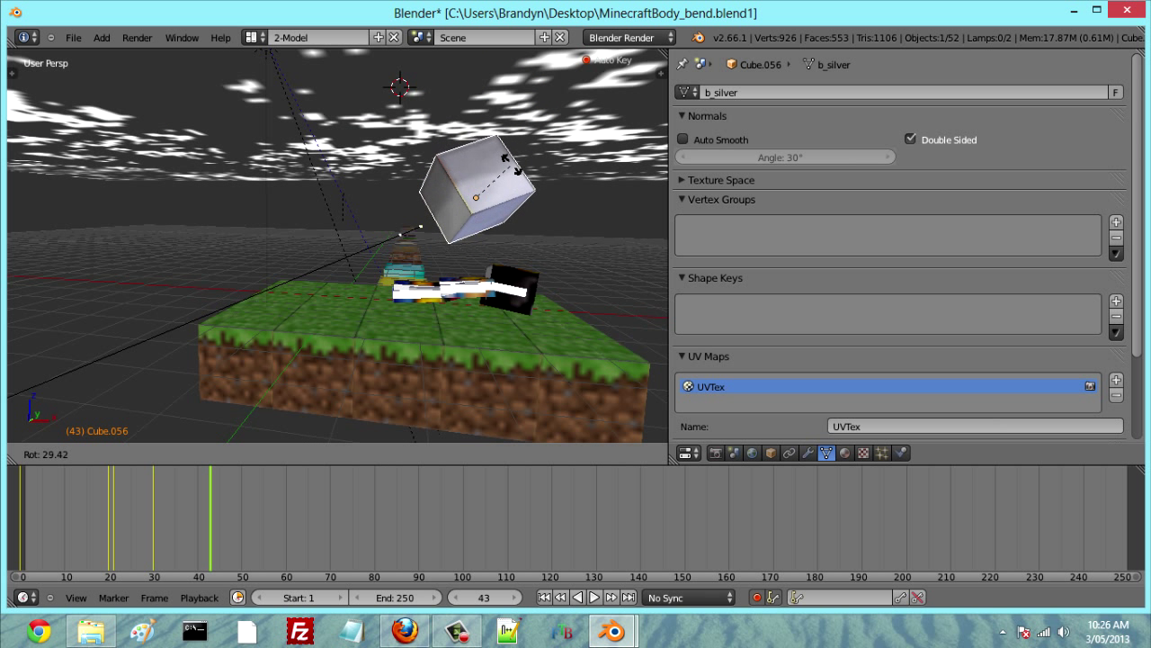
{"action": "left_click", "coordinate": [517, 159]}
Step: Adjust the silver block's rotation from other angles at frame 43 and lower it along global Z onto the character
{"action": "middle_click_drag", "start_coordinate": [590, 99], "coordinate": [661, 172]}
{"action": "key", "text": "r"}
{"action": "left_click", "coordinate": [507, 235]}
{"action": "mouse_move", "coordinate": [382, 205]}
{"action": "middle_mouse_down"}
{"action": "mouse_move", "coordinate": [447, 192]}
{"action": "mouse_move", "coordinate": [360, 205]}
{"action": "middle_mouse_up"}
{"action": "key", "text": "r"}
{"action": "left_click", "coordinate": [446, 223]}
{"action": "key", "text": "g"}
{"action": "key", "text": "z"}
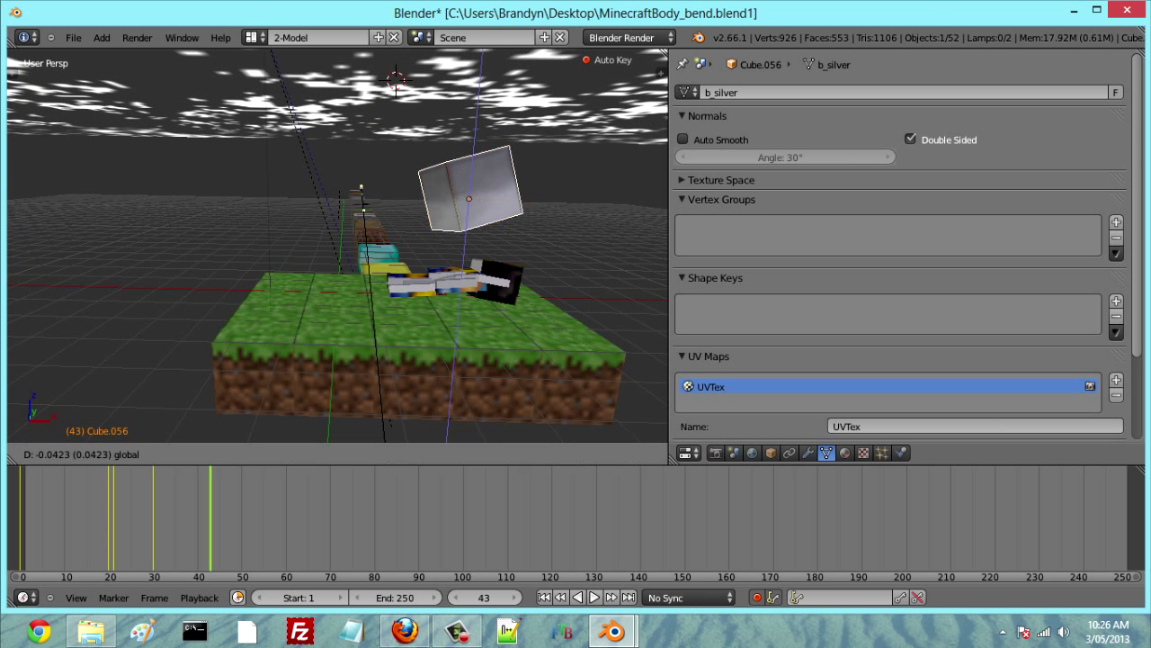
{"action": "left_click", "coordinate": [472, 173]}
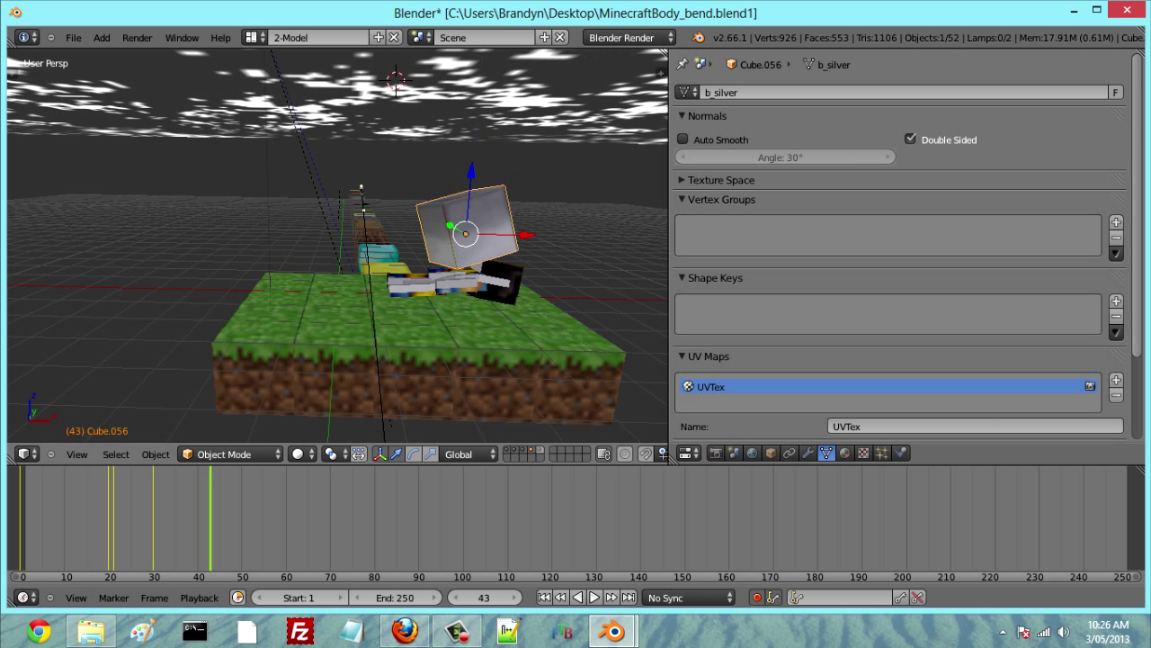
Step: Scrub back and forth through frames 30 to 43 to review the silver block's fall onto the character
{"action": "key", "text": "Left"}
{"action": "key", "text": "Left"}
{"action": "key", "text": "Left"}
{"action": "key", "text": "Left"}
{"action": "key", "text": "Left"}
{"action": "key", "text": "Left"}
{"action": "key", "text": "Left"}
{"action": "key", "text": "Left"}
{"action": "key", "text": "Left"}
{"action": "key", "text": "Left"}
{"action": "key", "text": "Left"}
{"action": "key", "text": "Left"}
{"action": "key", "text": "Left"}
{"action": "key", "text": "Left"}
{"action": "key", "text": "Left"}
{"action": "key", "text": "Left"}
{"action": "key", "text": "Left"}
{"action": "key", "text": "Left"}
{"action": "key", "text": "Left"}
{"action": "key", "text": "Left"}
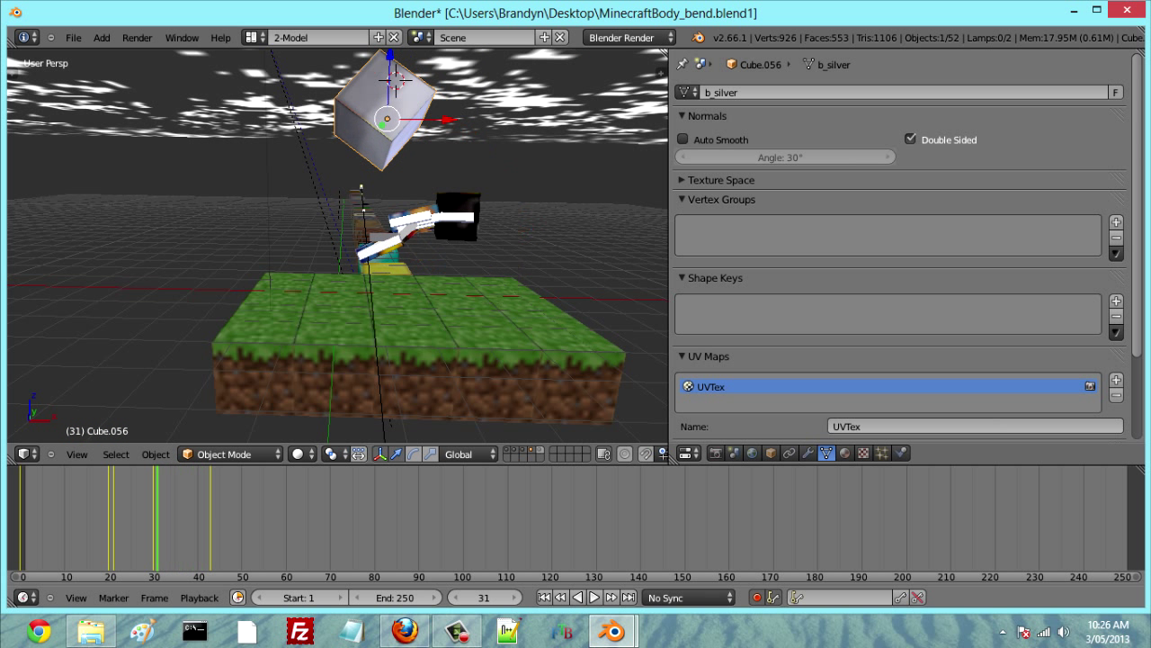
{"action": "mouse_move", "coordinate": [100, 521]}
{"action": "left_mouse_down"}
{"action": "mouse_move", "coordinate": [19, 521]}
{"action": "mouse_move", "coordinate": [219, 522]}
{"action": "left_mouse_up"}
{"action": "scroll", "coordinate": [337, 247], "scroll_direction": "down", "scroll_amount": 1, "text": "alt"}
{"action": "scroll", "coordinate": [338, 247], "scroll_direction": "up", "scroll_amount": 14, "text": "alt"}
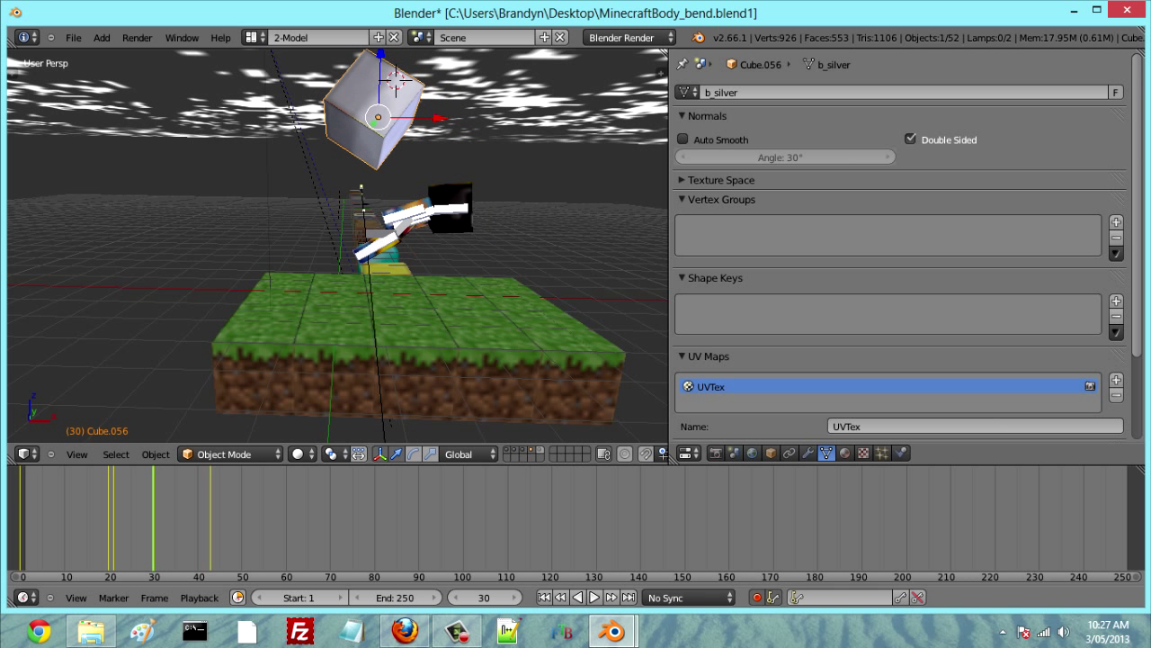
{"action": "scroll", "coordinate": [337, 247], "scroll_direction": "down", "scroll_amount": 6, "text": "alt"}
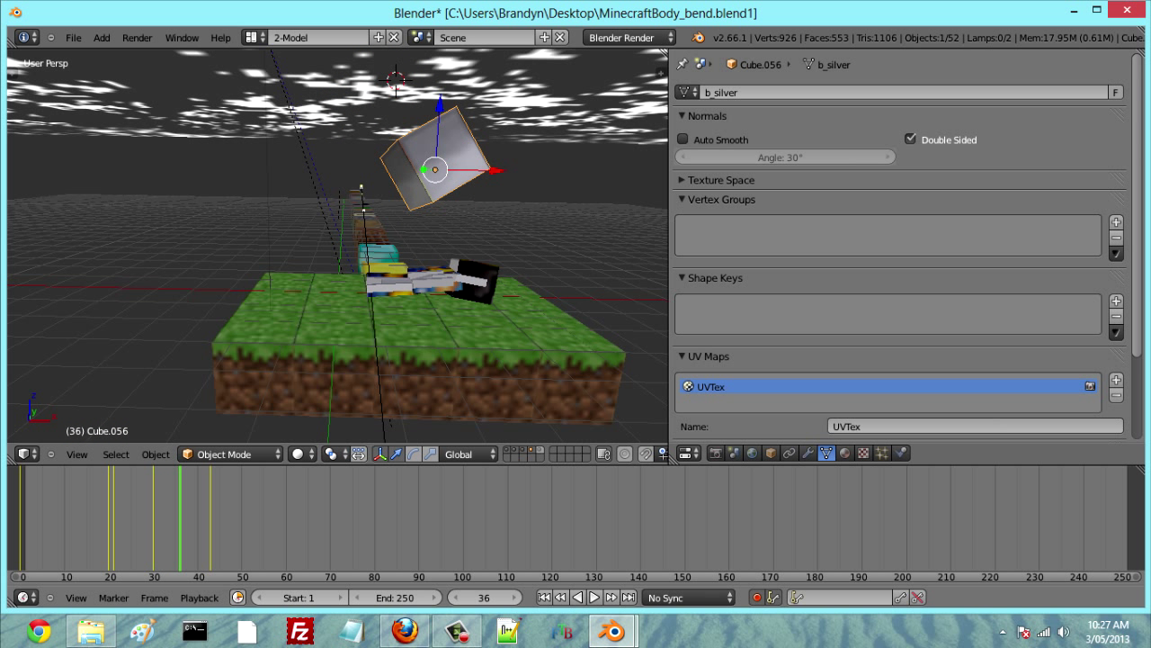
{"action": "key", "text": "Left"}
{"action": "key", "text": "Left"}
{"action": "key", "text": "Left"}
{"action": "key", "text": "Left"}
{"action": "key", "text": "Left"}
{"action": "key", "text": "Left"}
{"action": "key", "text": "Left"}
{"action": "key", "text": "Left"}
{"action": "key", "text": "Right"}
{"action": "key", "text": "Right"}
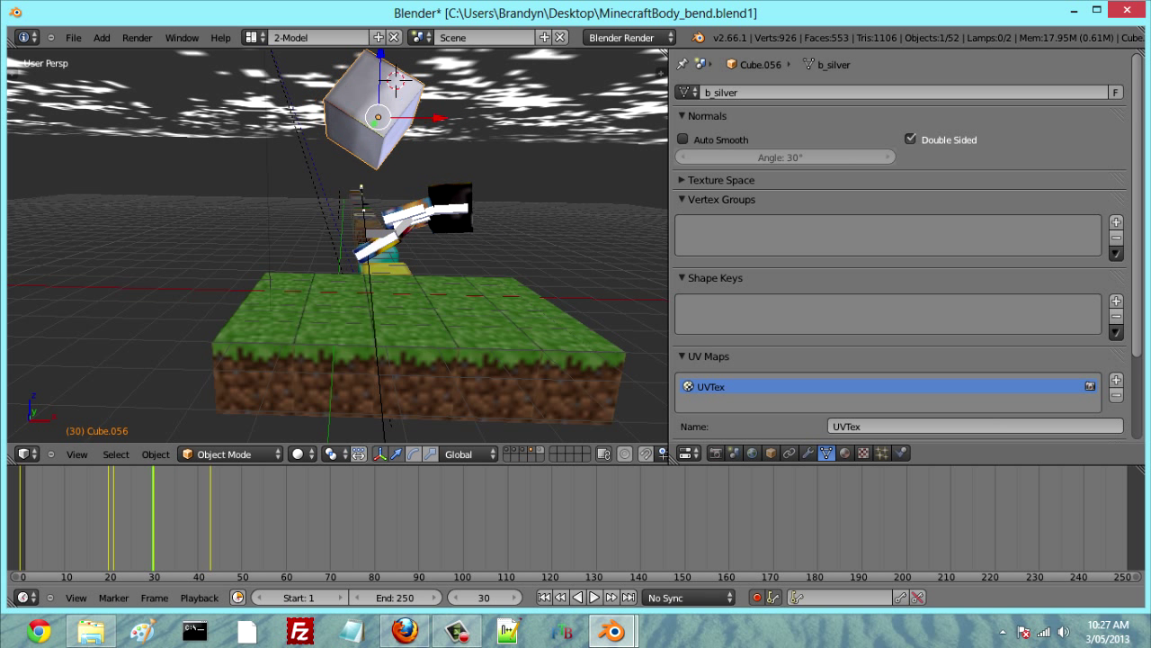
Step: At frame 35, raise the silver block along Z, shift it slightly back along X and rotate it
{"action": "scroll", "coordinate": [338, 248], "scroll_direction": "down", "scroll_amount": 5, "text": "alt"}
{"action": "left_click_drag", "start_coordinate": [430, 89], "coordinate": [432, 36]}
{"action": "left_click_drag", "start_coordinate": [493, 102], "coordinate": [476, 100]}
{"action": "key", "text": "r"}
{"action": "key", "text": "Return"}
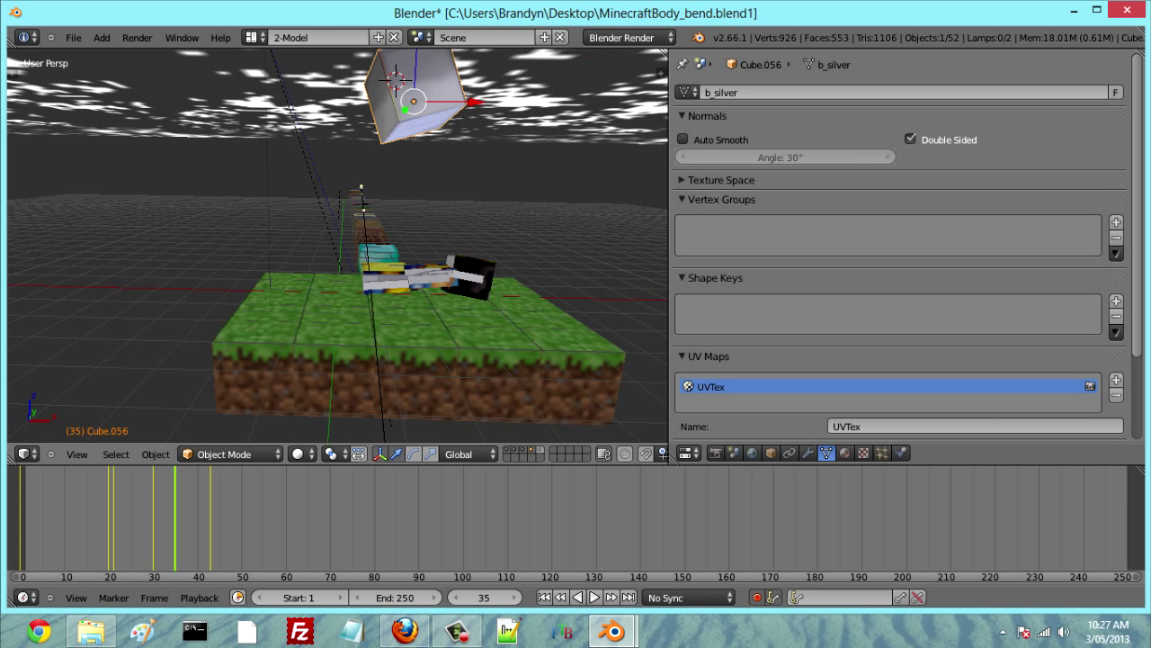
{"action": "key", "text": "r"}
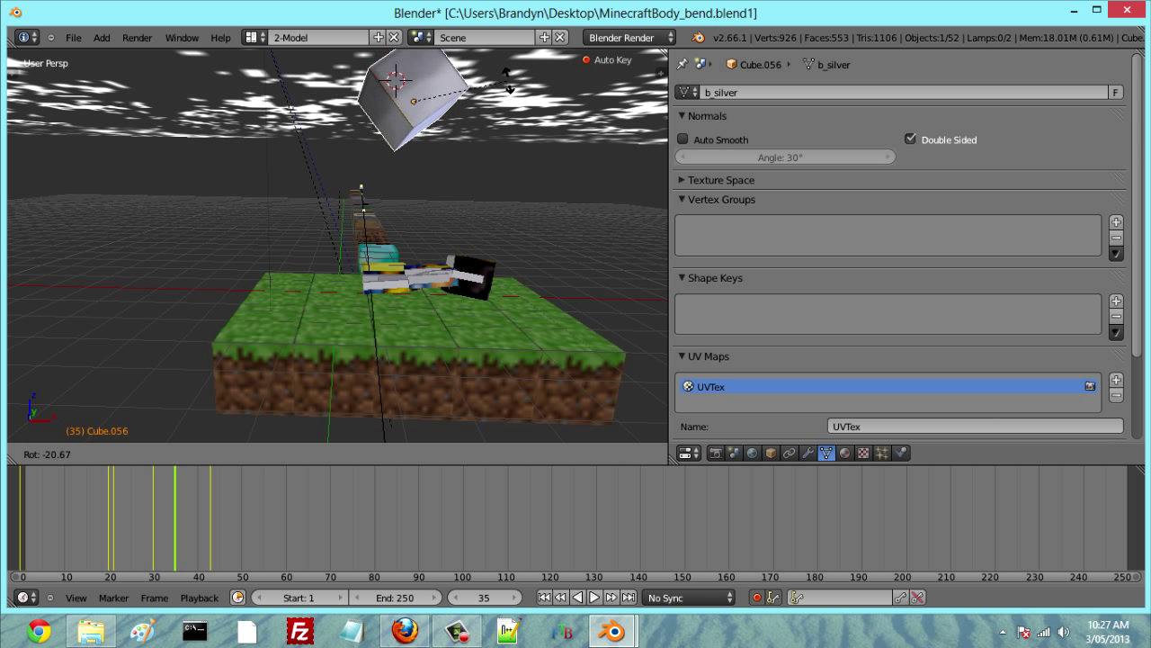
{"action": "left_click", "coordinate": [461, 61]}
Step: Step back and forth through the timeline up to frame 48 to check the timing of the block's bounce and landing
{"action": "left_click_drag", "start_coordinate": [173, 518], "coordinate": [211, 518]}
{"action": "key", "text": "Right"}
{"action": "key", "text": "Right"}
{"action": "key", "text": "Right"}
{"action": "key", "text": "Right"}
{"action": "key", "text": "Right"}
{"action": "key", "text": "Right"}
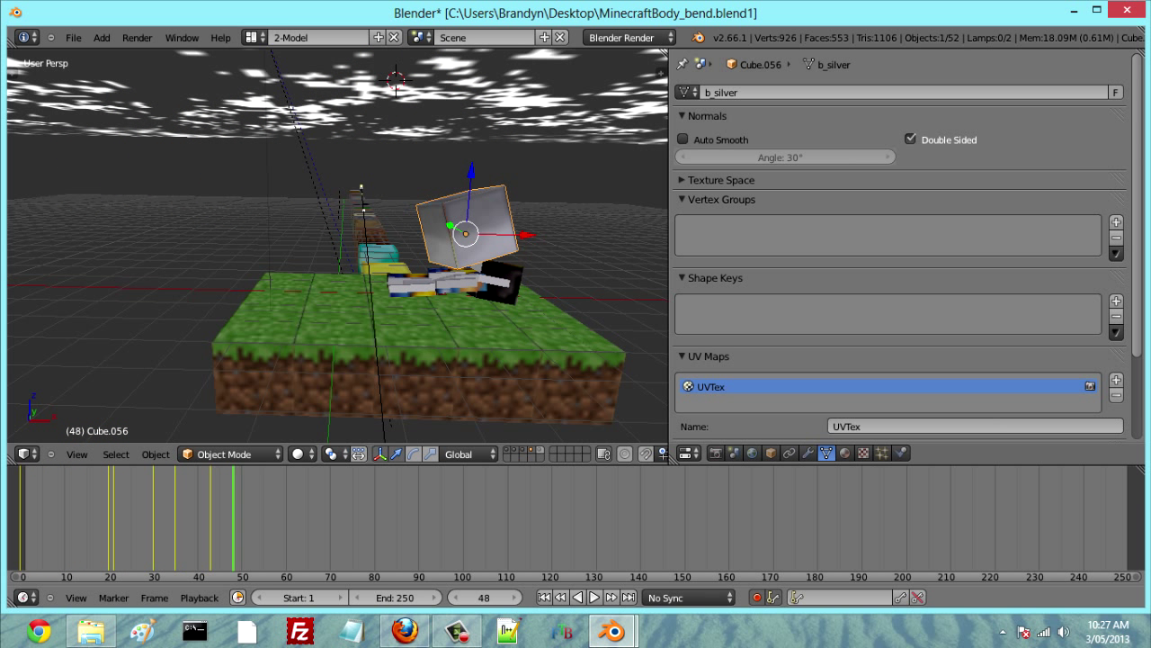
{"action": "key", "text": "Left"}
{"action": "key", "text": "Left"}
{"action": "key", "text": "Left"}
{"action": "key", "text": "Left"}
{"action": "key", "text": "Left"}
{"action": "key", "text": "Left"}
{"action": "key", "text": "Left"}
{"action": "key", "text": "Left"}
{"action": "key", "text": "Left"}
{"action": "key", "text": "Left"}
{"action": "key", "text": "Left"}
{"action": "key", "text": "Left"}
{"action": "key", "text": "Left"}
{"action": "key", "text": "Left"}
{"action": "key", "text": "Left"}
{"action": "key", "text": "Left"}
{"action": "key", "text": "Left"}
{"action": "key", "text": "Left"}
{"action": "key", "text": "Left"}
{"action": "key", "text": "Left"}
{"action": "key", "text": "Right"}
{"action": "key", "text": "Right"}
{"action": "key", "text": "Right"}
{"action": "key", "text": "Right"}
{"action": "key", "text": "Right"}
{"action": "key", "text": "Right"}
{"action": "key", "text": "Right"}
{"action": "key", "text": "Right"}
{"action": "key", "text": "Right"}
{"action": "key", "text": "Right"}
{"action": "key", "text": "Right"}
{"action": "key", "text": "Right"}
{"action": "key", "text": "Right"}
{"action": "key", "text": "Right"}
{"action": "left_click_drag", "start_coordinate": [82, 518], "coordinate": [237, 518]}
{"action": "key", "text": "Left"}
{"action": "key", "text": "Left"}
{"action": "key", "text": "Left"}
{"action": "key", "text": "Left"}
{"action": "key", "text": "Left"}
{"action": "key", "text": "Left"}
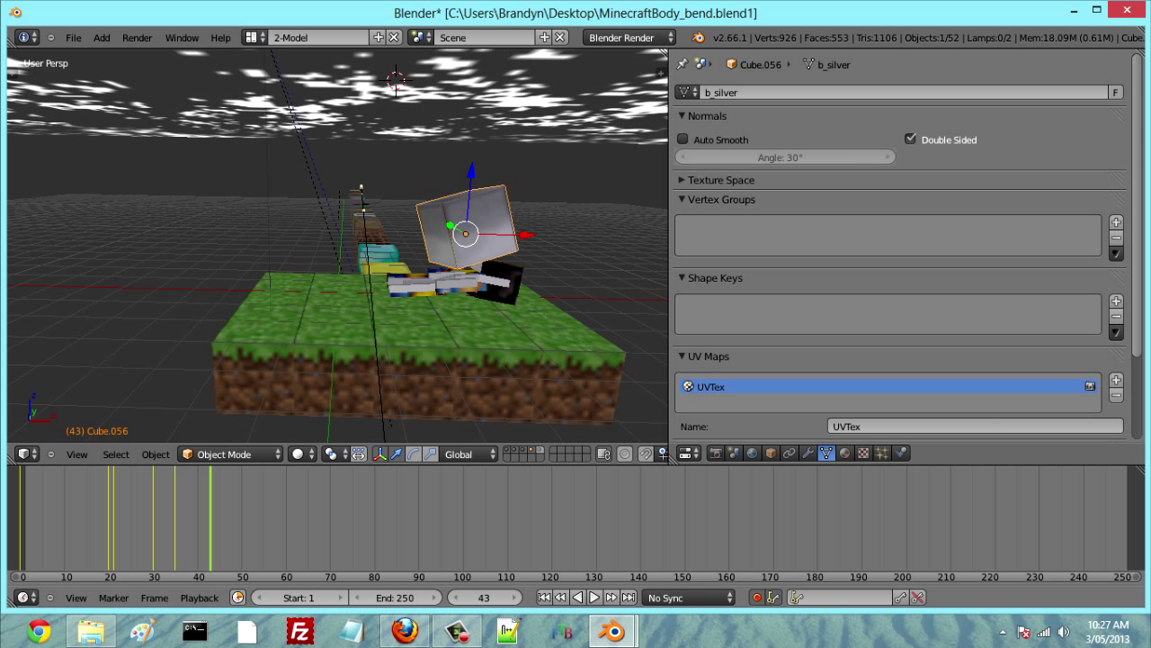
Step: At frame 43, rotate the character's right and left arm bones up off the grass for the impact reaction
{"action": "right_click", "coordinate": [496, 282]}
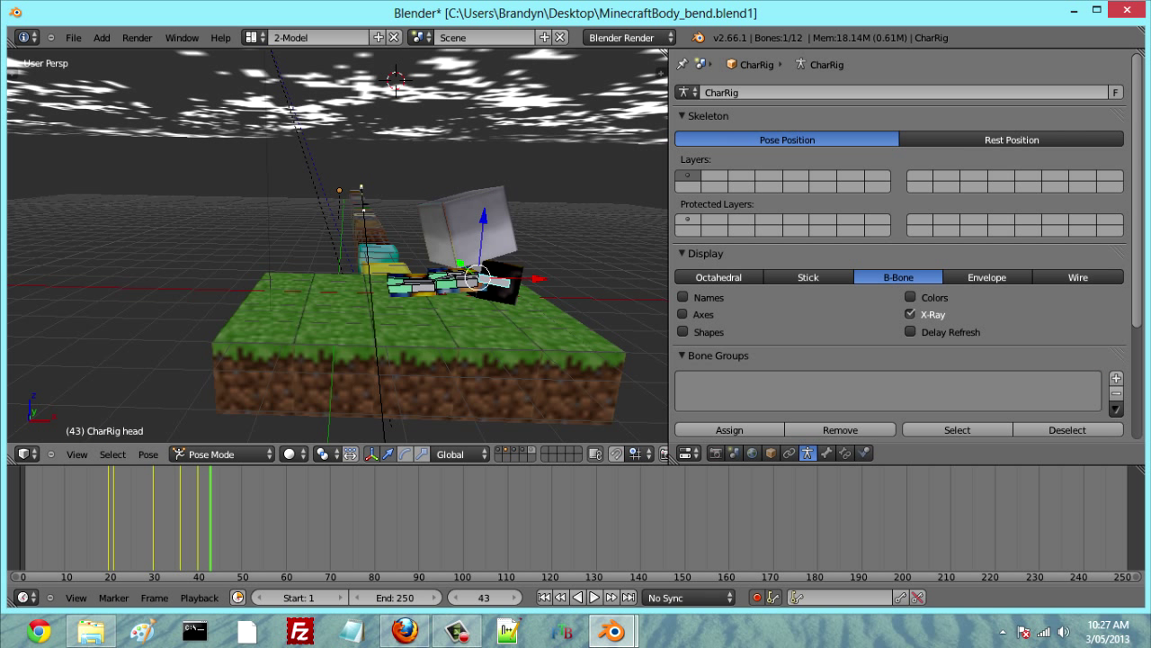
{"action": "right_click", "coordinate": [454, 281]}
{"action": "right_click", "coordinate": [455, 280]}
{"action": "right_click", "coordinate": [457, 280]}
{"action": "key", "text": "r"}
{"action": "left_click", "coordinate": [457, 269]}
{"action": "middle_click_drag", "start_coordinate": [457, 269], "coordinate": [872, 251]}
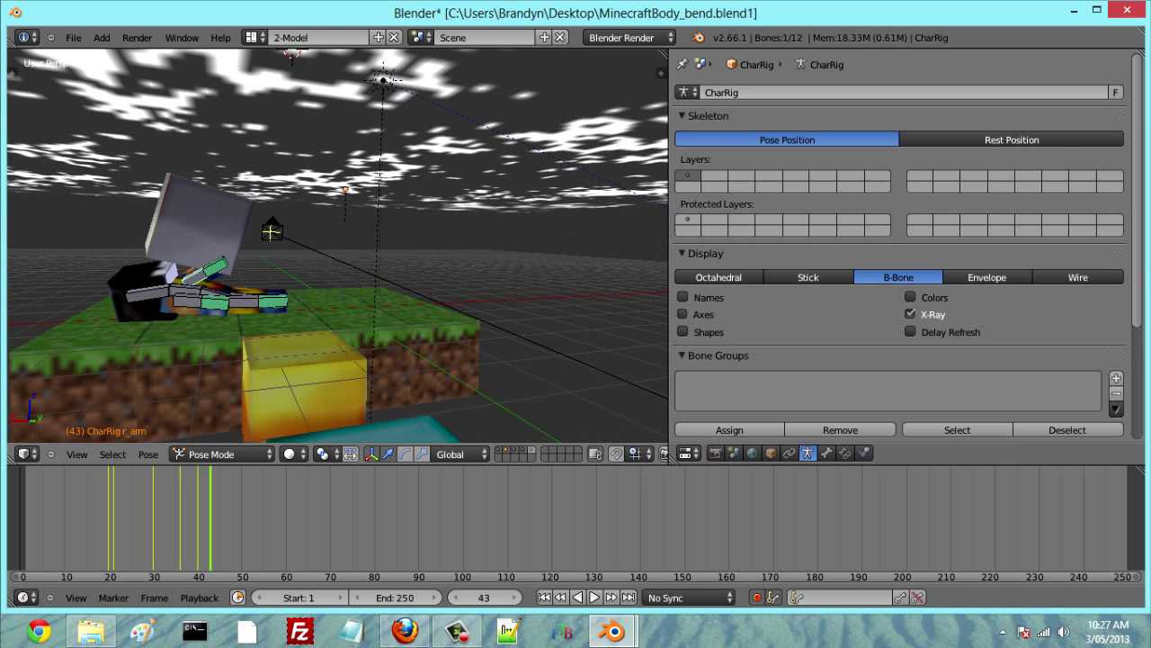
{"action": "right_click", "coordinate": [187, 295]}
{"action": "right_click", "coordinate": [186, 298]}
{"action": "key", "text": "r"}
{"action": "left_click", "coordinate": [203, 288]}
Step: Rotate the character's left leg bone upward at frame 43
{"action": "right_click", "coordinate": [228, 301]}
{"action": "right_click", "coordinate": [241, 302]}
{"action": "key", "text": "r"}
{"action": "left_click", "coordinate": [256, 279]}
{"action": "right_click", "coordinate": [250, 300]}
{"action": "key", "text": "r"}
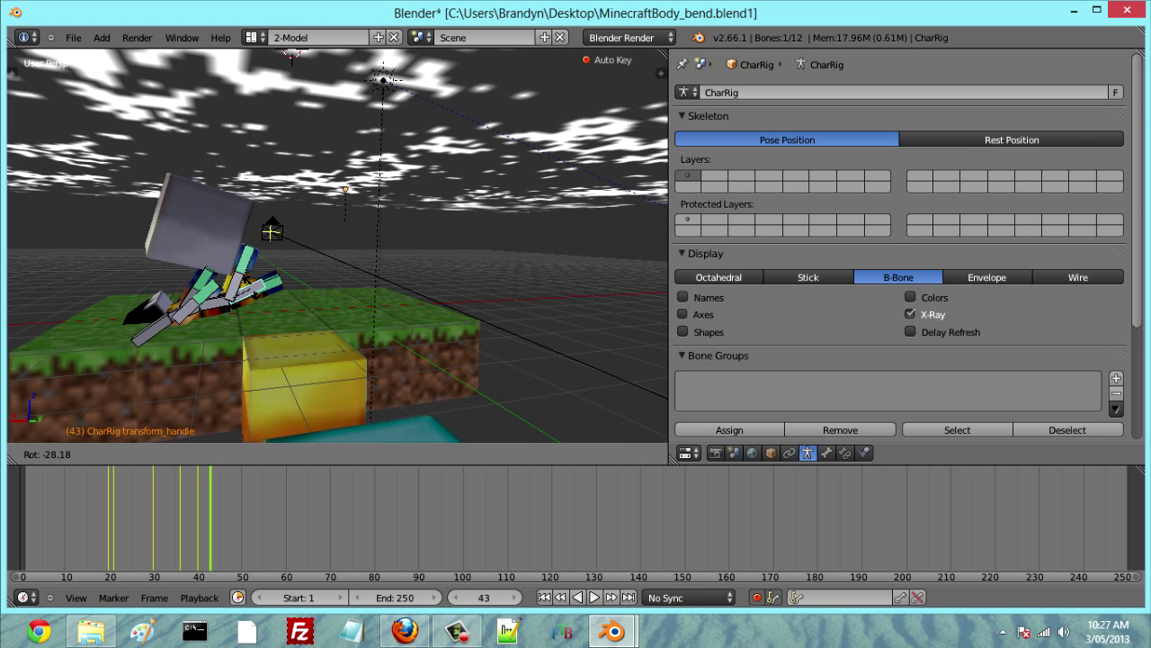
{"action": "left_click", "coordinate": [252, 287]}
{"action": "key", "text": "ctrl+z"}
Step: Rotate the character's right leg bone upward at frame 43 so both legs lift off the grass
{"action": "middle_click_drag", "start_coordinate": [360, 257], "coordinate": [148, 283]}
{"action": "right_click", "coordinate": [401, 252]}
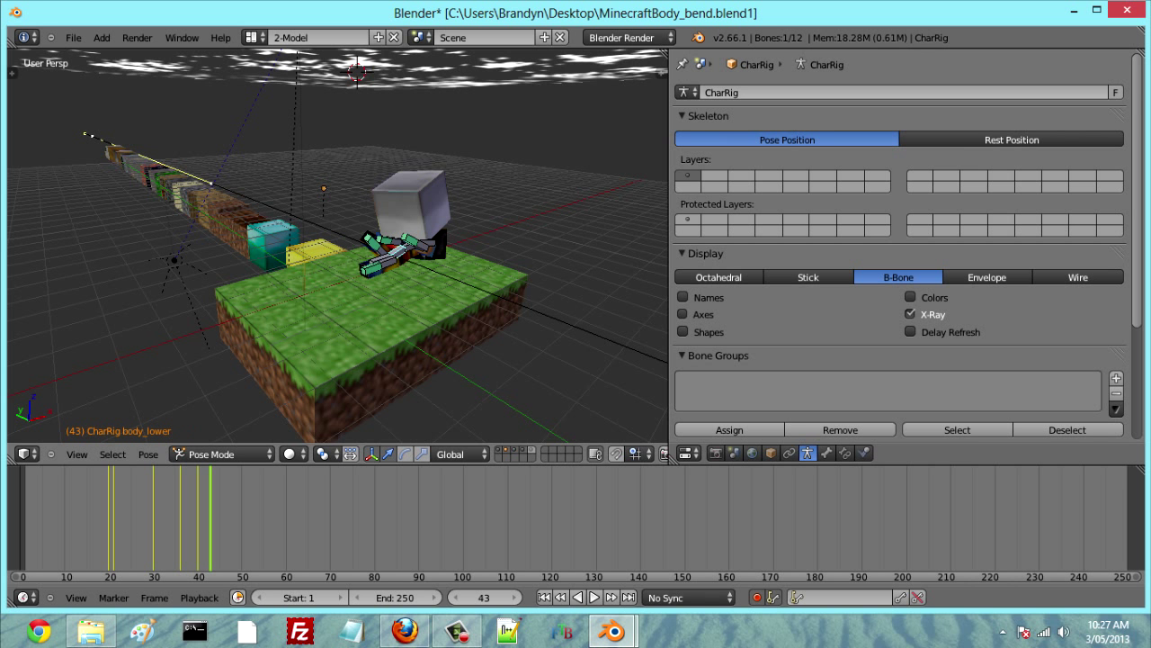
{"action": "middle_click_drag", "start_coordinate": [388, 265], "coordinate": [304, 267]}
{"action": "key", "text": "r"}
{"action": "left_click", "coordinate": [311, 243]}
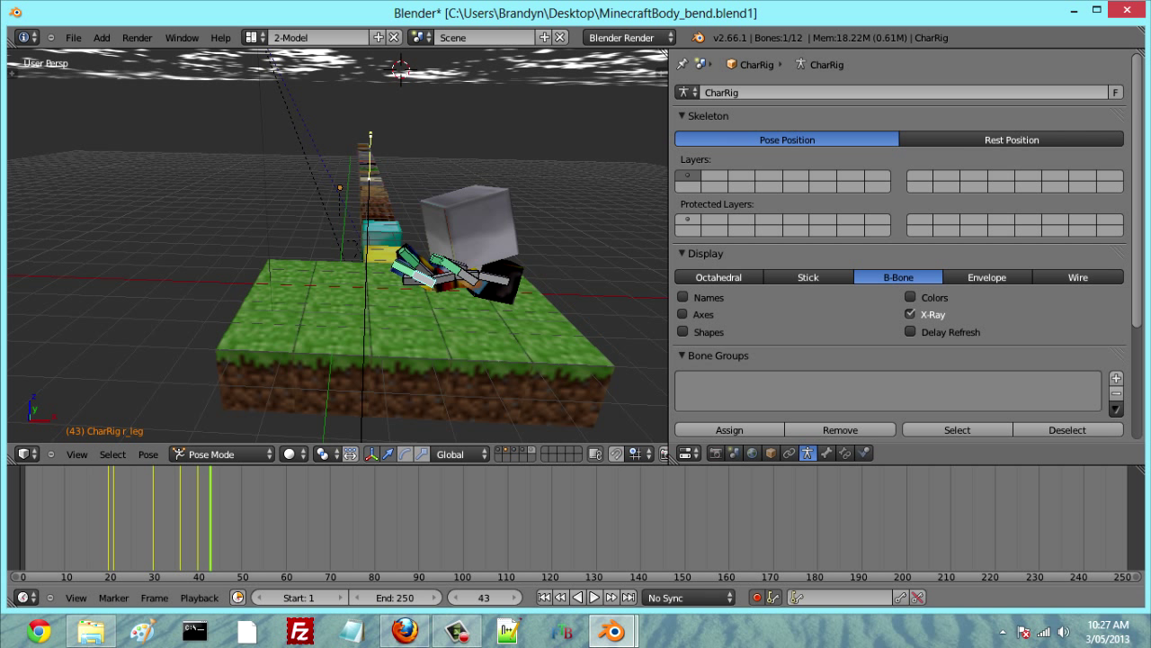
Step: At frame 45, rotate the character's right leg and right arm bones back down flat toward the grass
{"action": "left_click", "coordinate": [220, 521]}
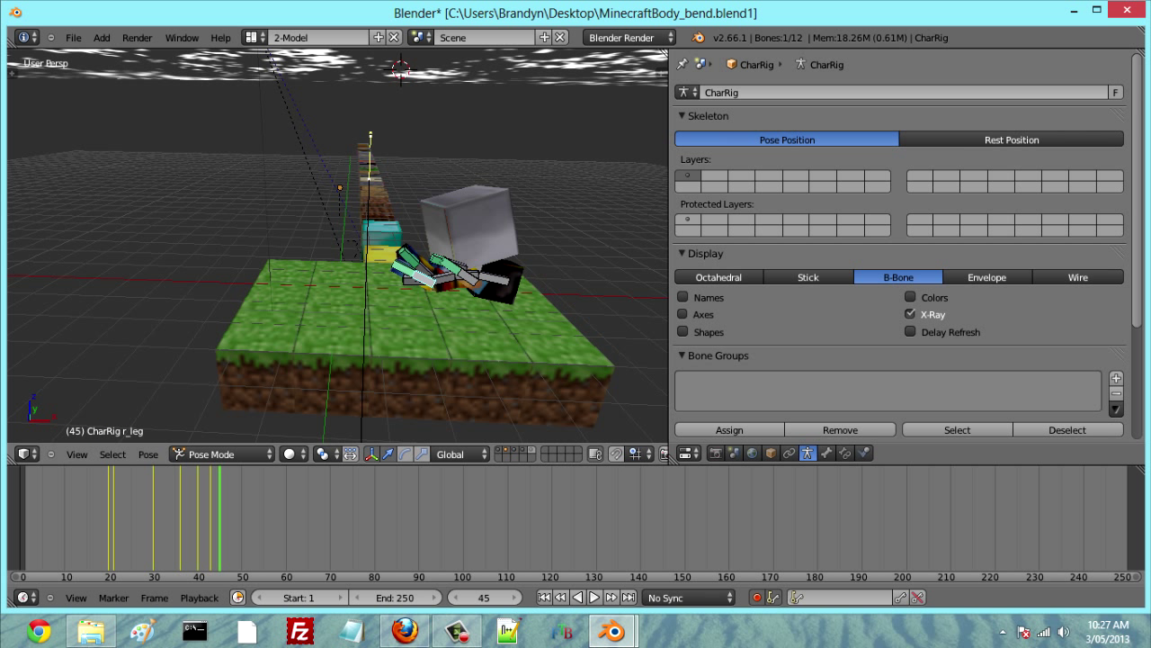
{"action": "key", "text": "r"}
{"action": "left_click", "coordinate": [370, 289]}
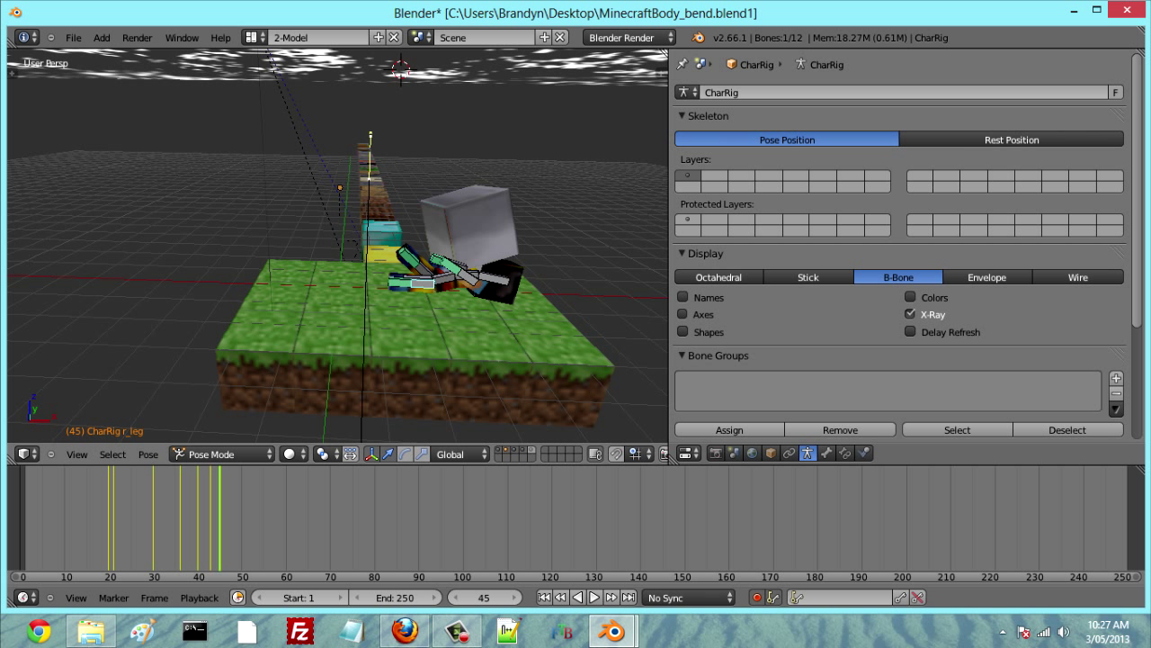
{"action": "right_click", "coordinate": [467, 273]}
{"action": "right_click", "coordinate": [467, 273]}
{"action": "key", "text": "r"}
{"action": "left_click", "coordinate": [395, 279]}
Step: Rotate the character's left leg and left arm bones back down at frame 45, and step back to frame 41 to check
{"action": "middle_click_drag", "start_coordinate": [360, 270], "coordinate": [621, 292]}
{"action": "middle_click_drag", "start_coordinate": [477, 163], "coordinate": [244, 179]}
{"action": "right_click", "coordinate": [256, 313]}
{"action": "right_click", "coordinate": [256, 313]}
{"action": "key", "text": "r"}
{"action": "left_click", "coordinate": [263, 310]}
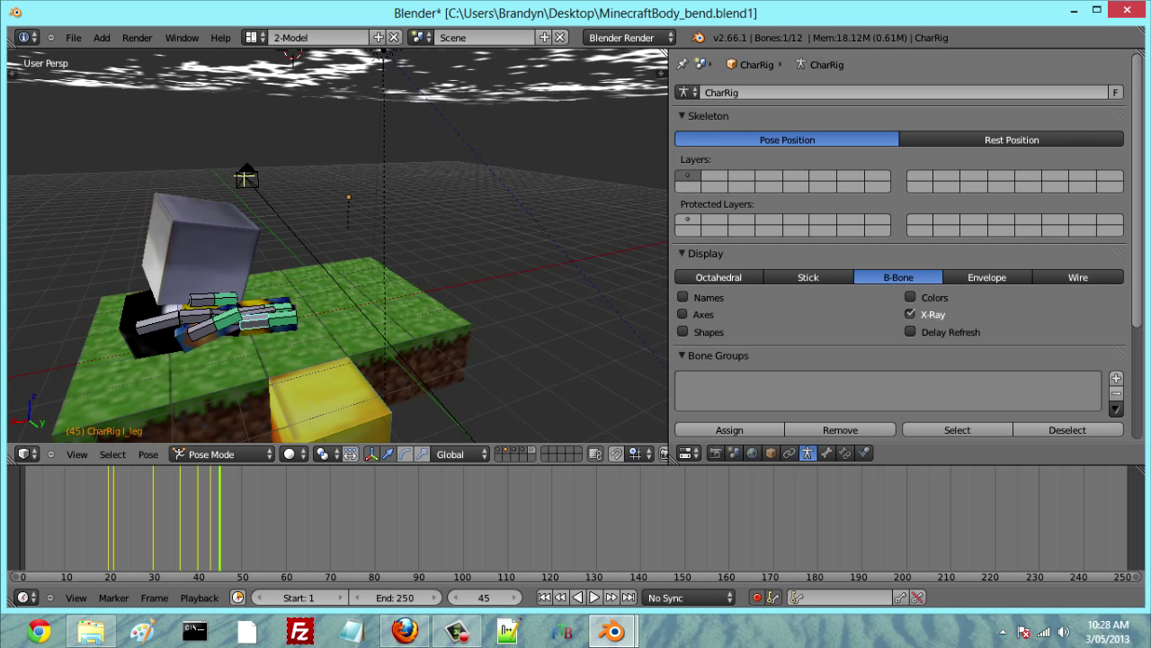
{"action": "key", "text": "r"}
{"action": "left_click", "coordinate": [212, 340]}
{"action": "mouse_move", "coordinate": [215, 521]}
{"action": "left_mouse_down"}
{"action": "mouse_move", "coordinate": [102, 522]}
{"action": "mouse_move", "coordinate": [228, 522]}
{"action": "mouse_move", "coordinate": [206, 522]}
{"action": "left_mouse_up"}
{"action": "key", "text": "Left"}
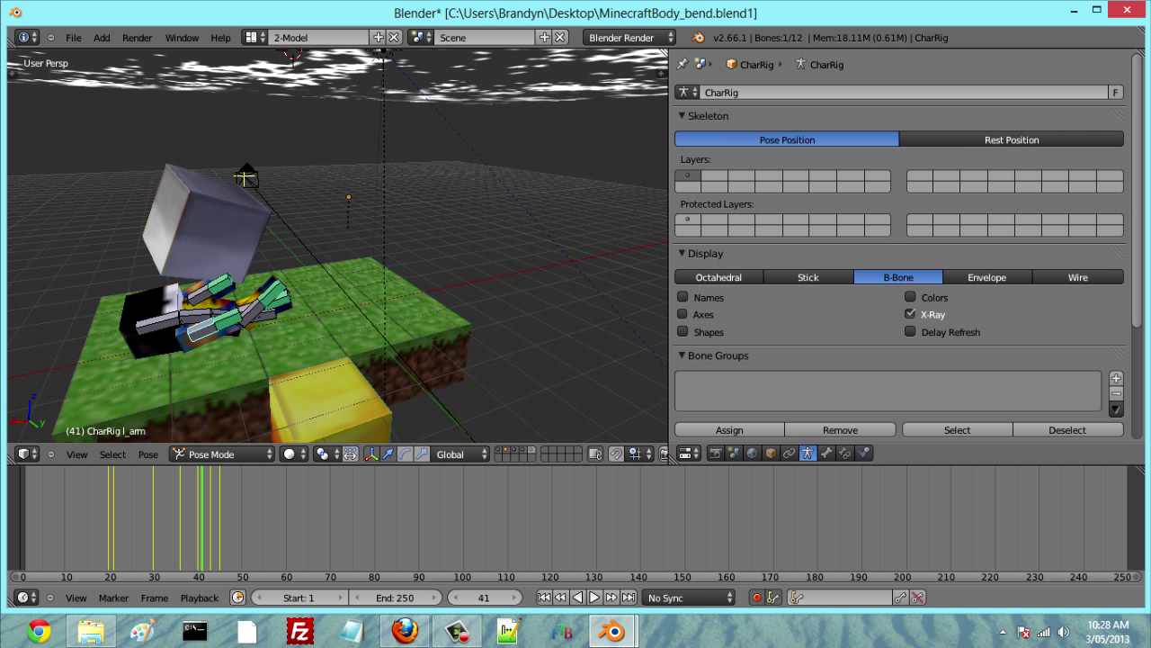
Step: Step through frames 40 to 42, and rotate the character's left arm bone down toward the grass at frame 41
{"action": "key", "text": "Left"}
{"action": "key", "text": "Right"}
{"action": "key", "text": "Right"}
{"action": "key", "text": "Left"}
{"action": "key", "text": "Right"}
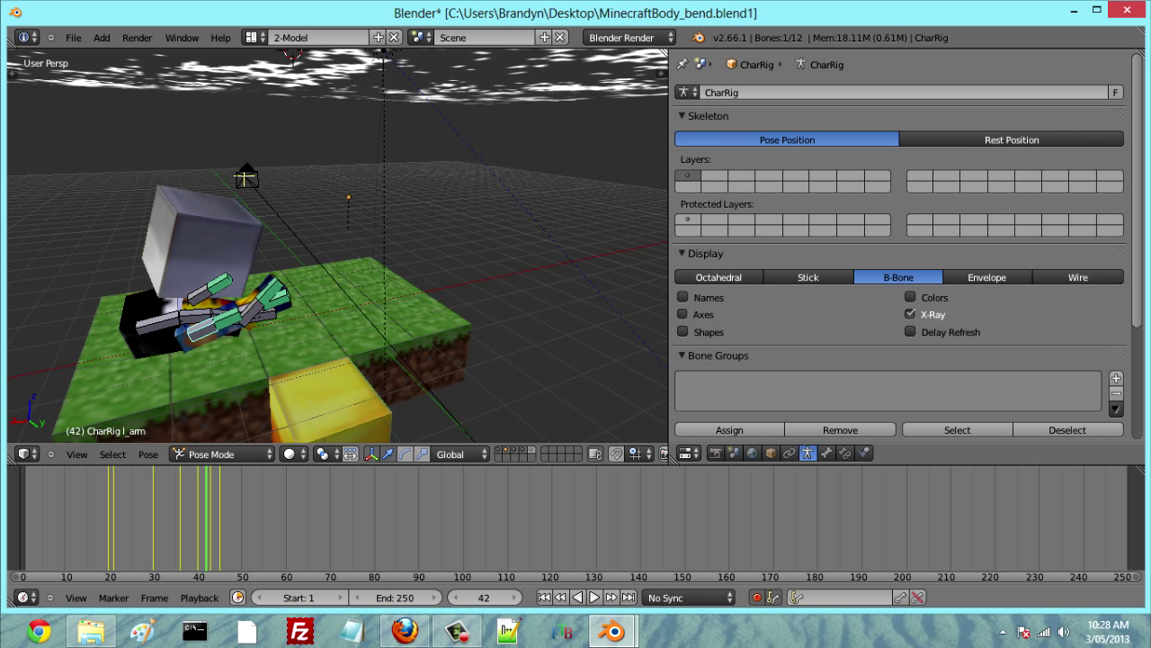
{"action": "key", "text": "Left"}
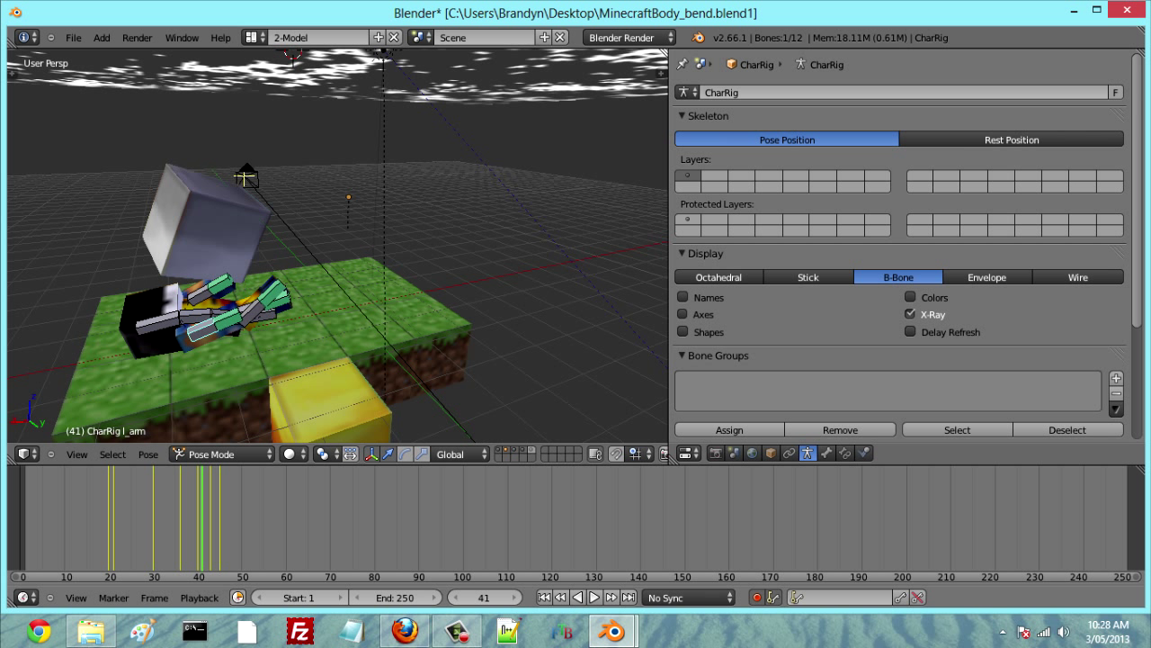
{"action": "right_click", "coordinate": [195, 316]}
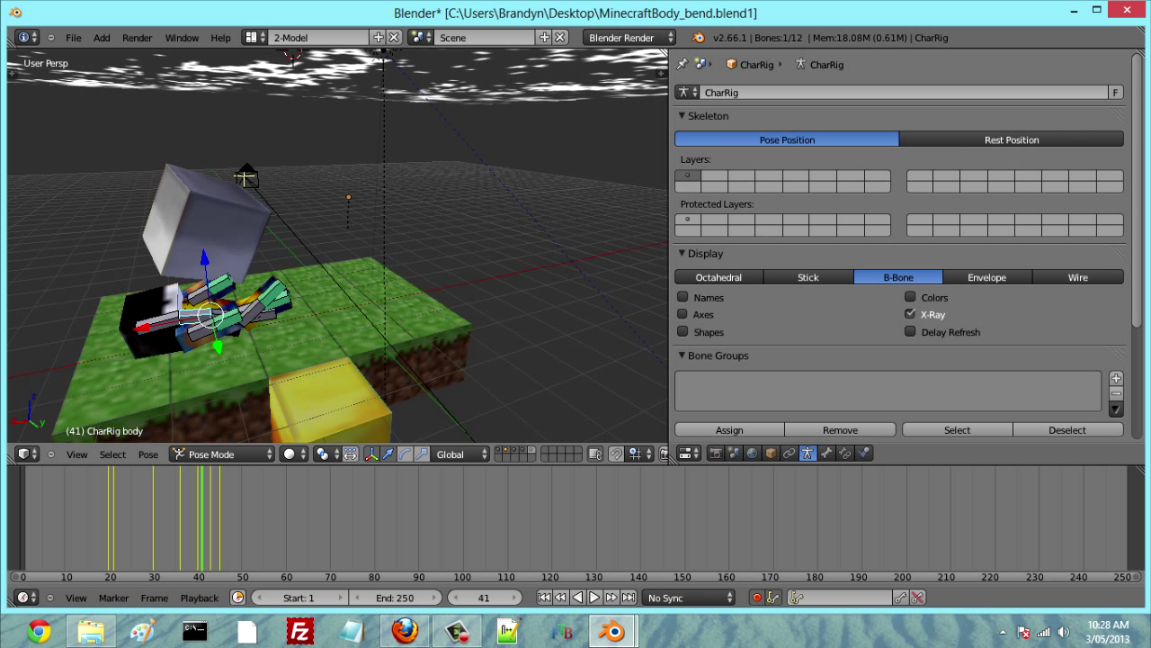
{"action": "right_click", "coordinate": [202, 331]}
{"action": "key", "text": "r"}
{"action": "left_click", "coordinate": [236, 336]}
Step: Rotate the character's left leg bone down toward the grass at frame 41
{"action": "right_click", "coordinate": [241, 317]}
{"action": "right_click", "coordinate": [250, 313]}
{"action": "key", "text": "r"}
{"action": "left_click", "coordinate": [261, 317]}
{"action": "middle_click_drag", "start_coordinate": [261, 317], "coordinate": [608, 290]}
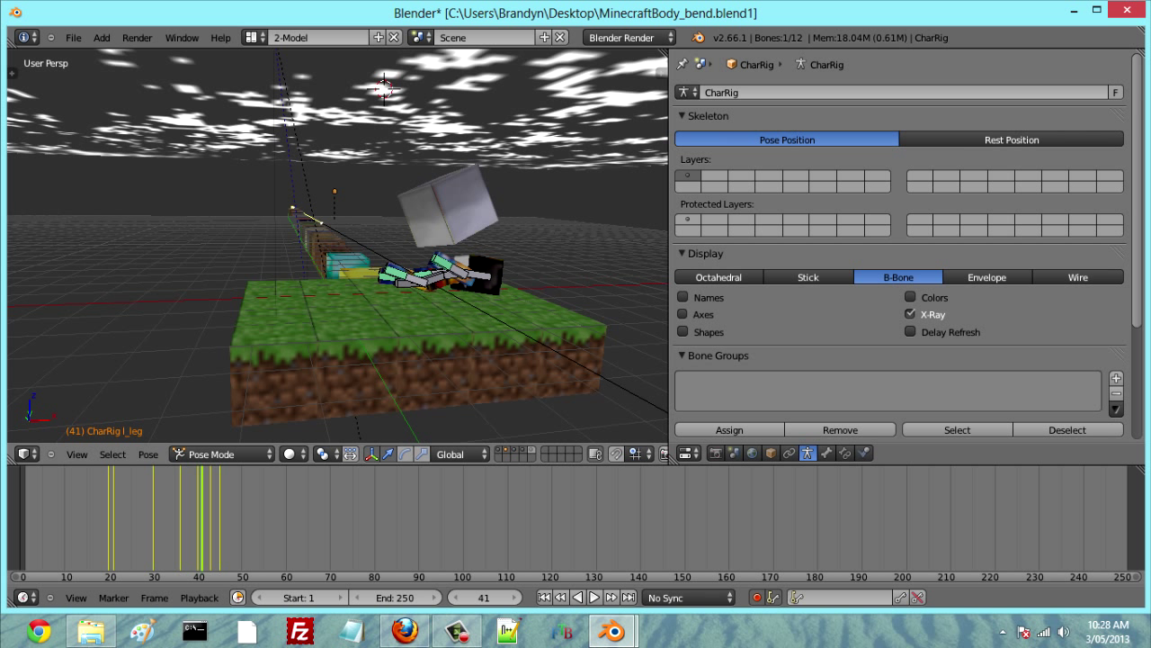
Step: At frame 41, rotate the right arm bone down to the grass and adjust the right leg bone's rotation, and scrub to frame 44
{"action": "right_click", "coordinate": [442, 260]}
{"action": "key", "text": "r"}
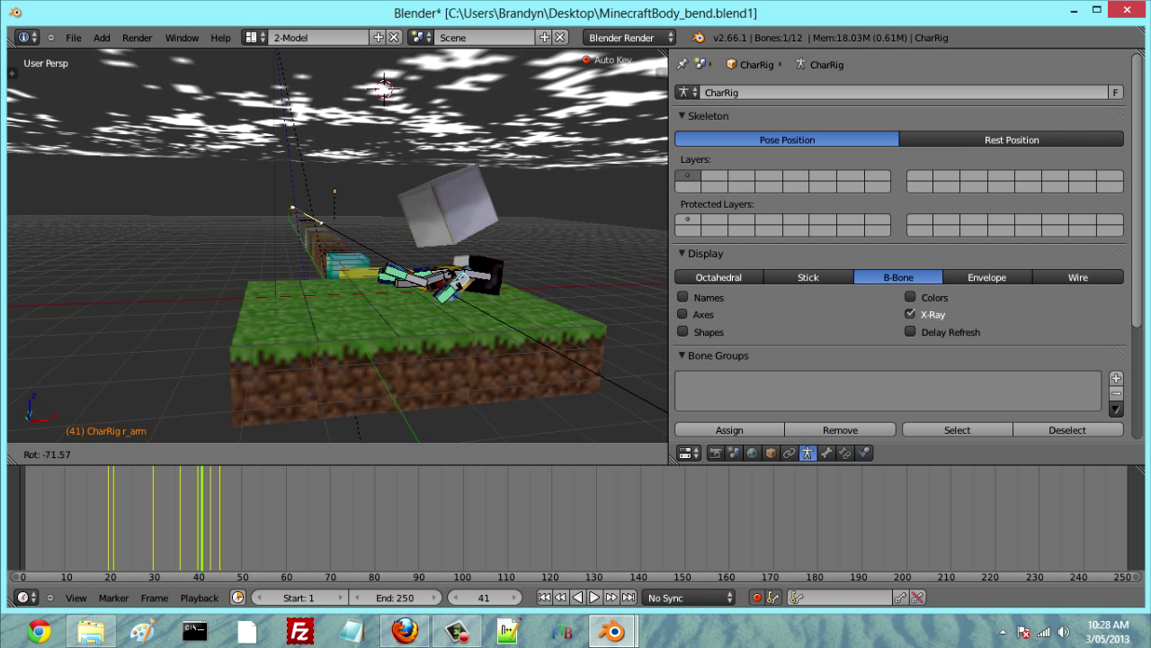
{"action": "left_click", "coordinate": [438, 286]}
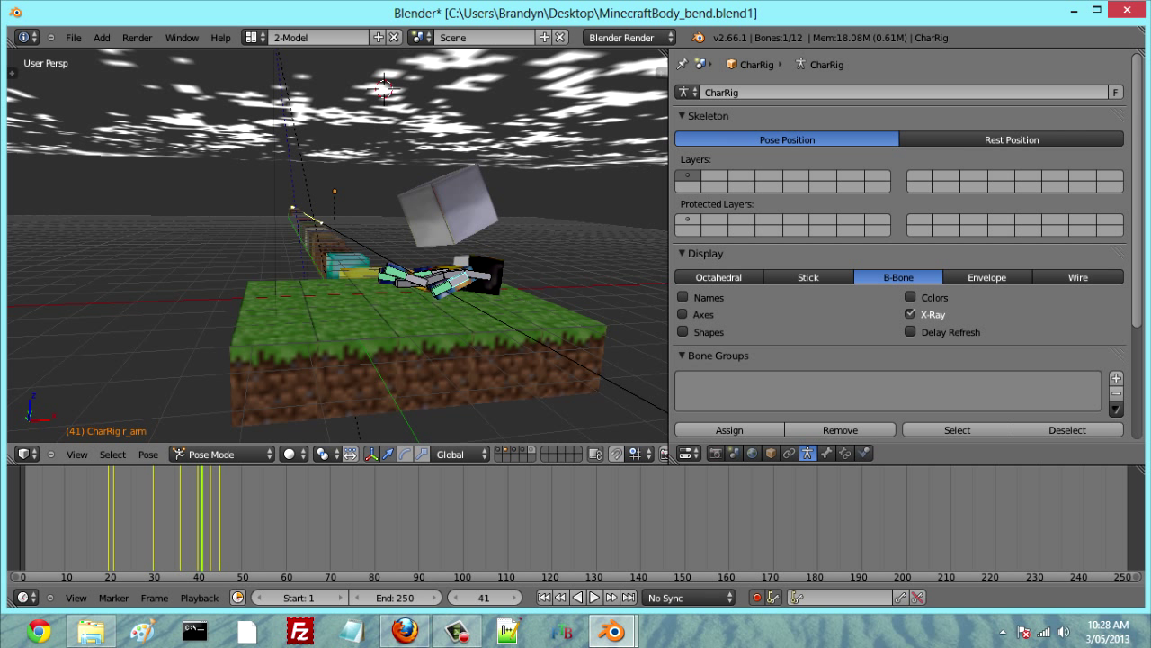
{"action": "right_click", "coordinate": [404, 285]}
{"action": "right_click", "coordinate": [427, 278]}
{"action": "right_click", "coordinate": [419, 280]}
{"action": "key", "text": "r"}
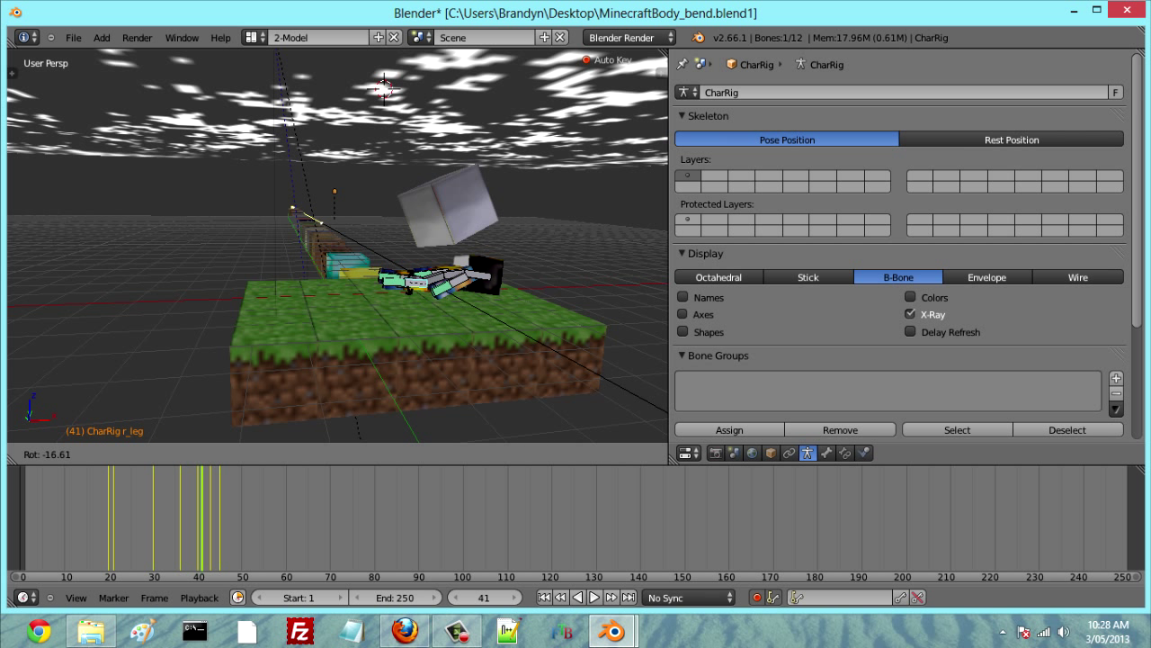
{"action": "left_click", "coordinate": [394, 280]}
{"action": "mouse_move", "coordinate": [204, 521]}
{"action": "left_mouse_down"}
{"action": "mouse_move", "coordinate": [217, 522]}
{"action": "mouse_move", "coordinate": [61, 522]}
{"action": "mouse_move", "coordinate": [264, 522]}
{"action": "mouse_move", "coordinate": [216, 521]}
{"action": "left_mouse_up"}
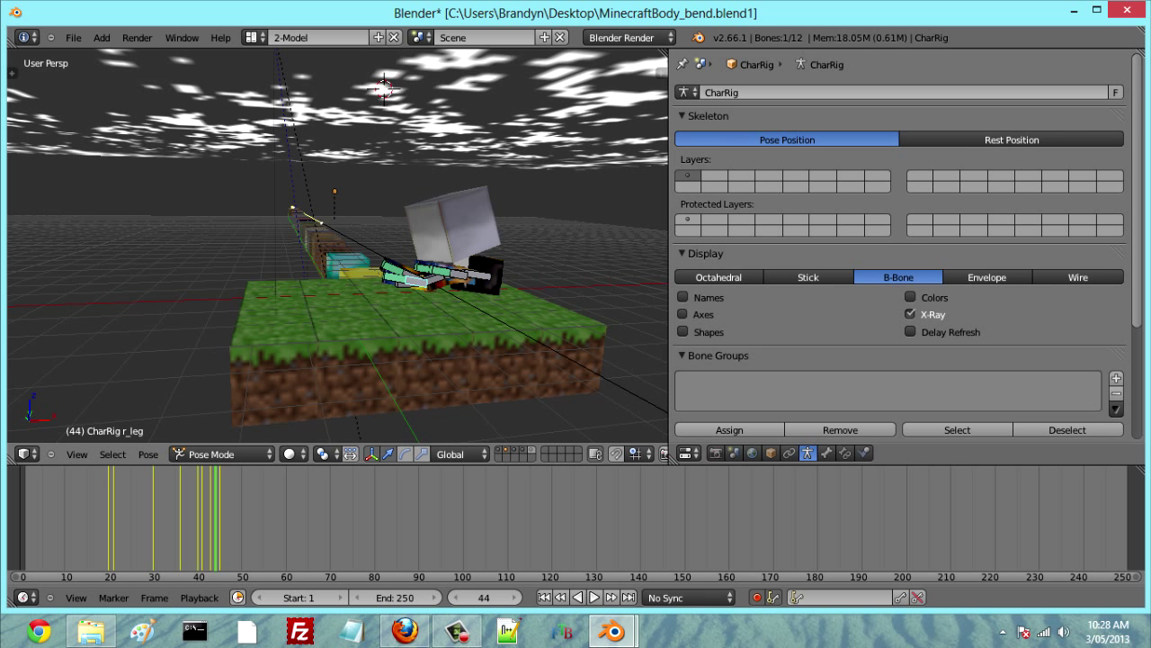
Step: Try to move the silver block along X off the grass at frame 44, raise it slightly and tilt it
{"action": "middle_click_drag", "start_coordinate": [396, 261], "coordinate": [337, 281]}
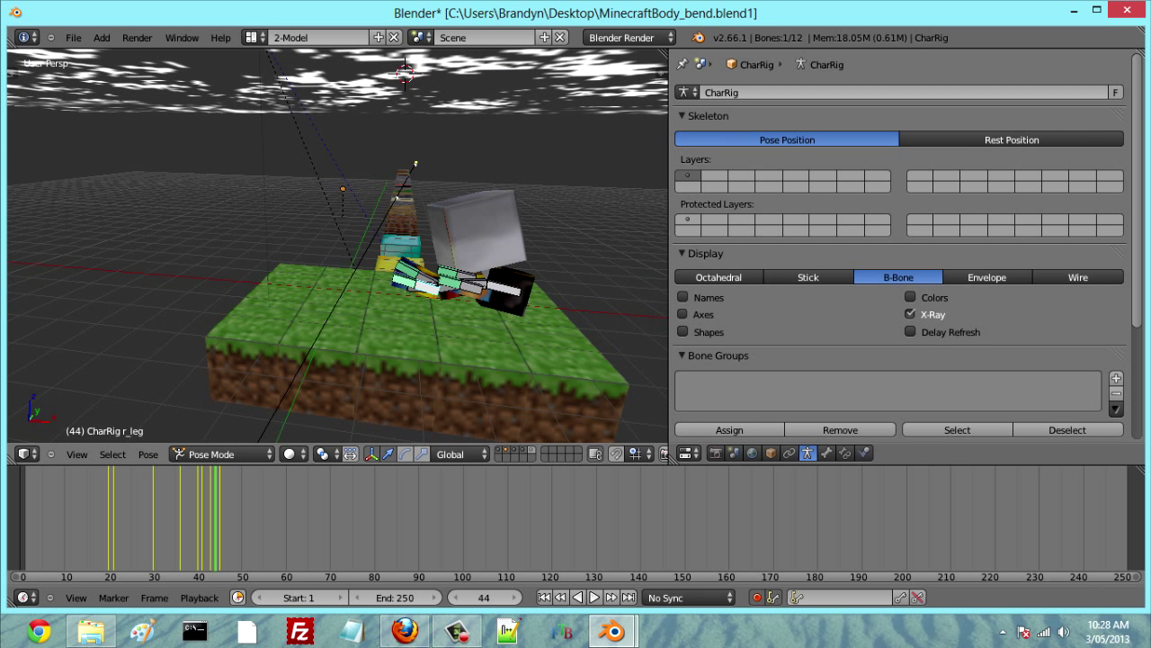
{"action": "right_click", "coordinate": [479, 230]}
{"action": "left_click_drag", "start_coordinate": [538, 242], "coordinate": [657, 248]}
{"action": "left_click_drag", "start_coordinate": [605, 185], "coordinate": [611, 160]}
{"action": "key", "text": "r"}
{"action": "left_click", "coordinate": [652, 190]}
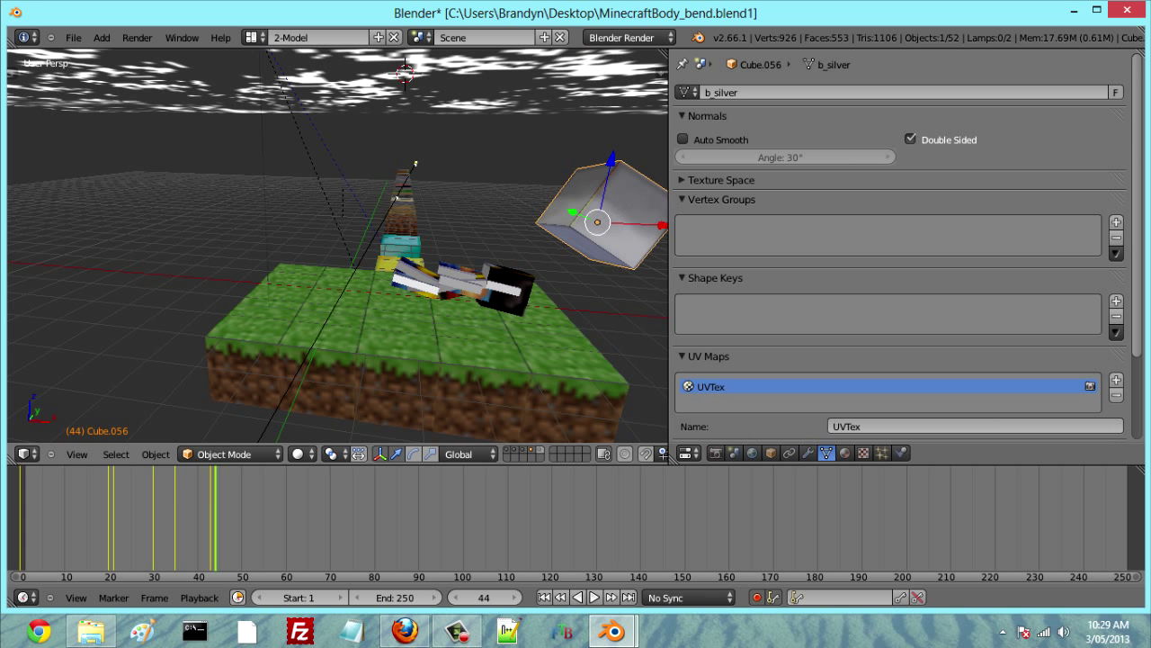
Step: Scrub around frames 43 and 44 to check the block's motion, and undo its move and rotation at frame 44
{"action": "left_click_drag", "start_coordinate": [212, 521], "coordinate": [245, 522]}
{"action": "scroll", "coordinate": [337, 243], "scroll_direction": "down", "scroll_amount": 8, "text": "alt"}
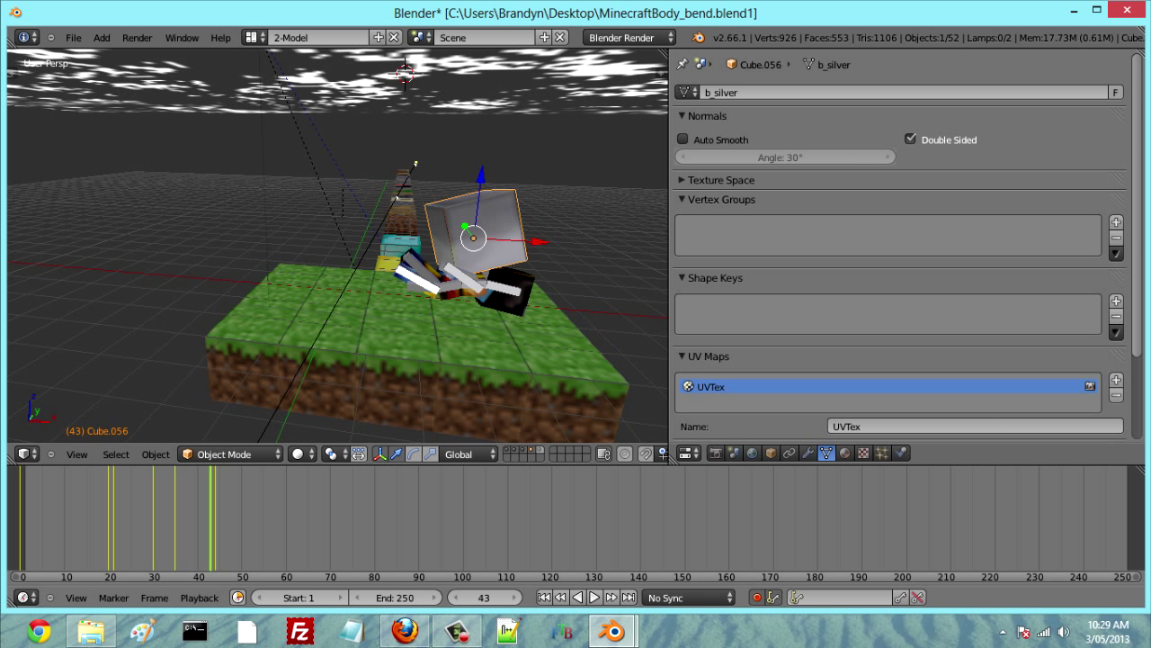
{"action": "scroll", "coordinate": [338, 243], "scroll_direction": "up", "scroll_amount": 2, "text": "alt"}
{"action": "key", "text": "Left"}
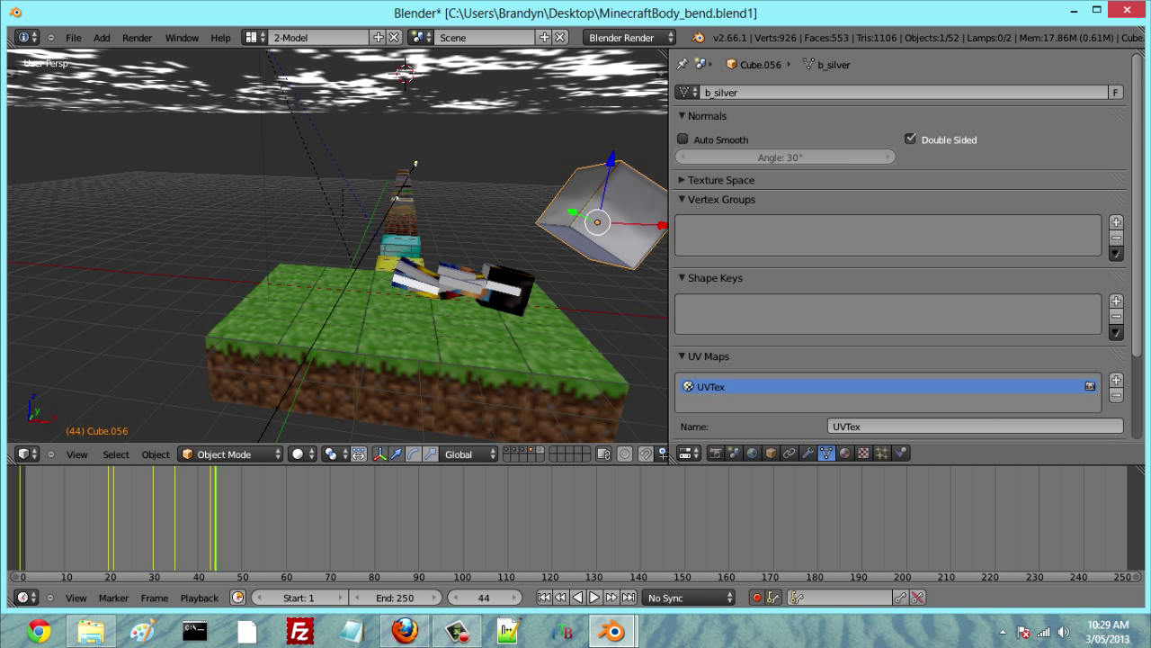
{"action": "key", "text": "ctrl+z"}
{"action": "key", "text": "ctrl+z"}
{"action": "key", "text": "ctrl+z"}
{"action": "key", "text": "ctrl+z"}
{"action": "key", "text": "ctrl+z"}
{"action": "key", "text": "ctrl+z"}
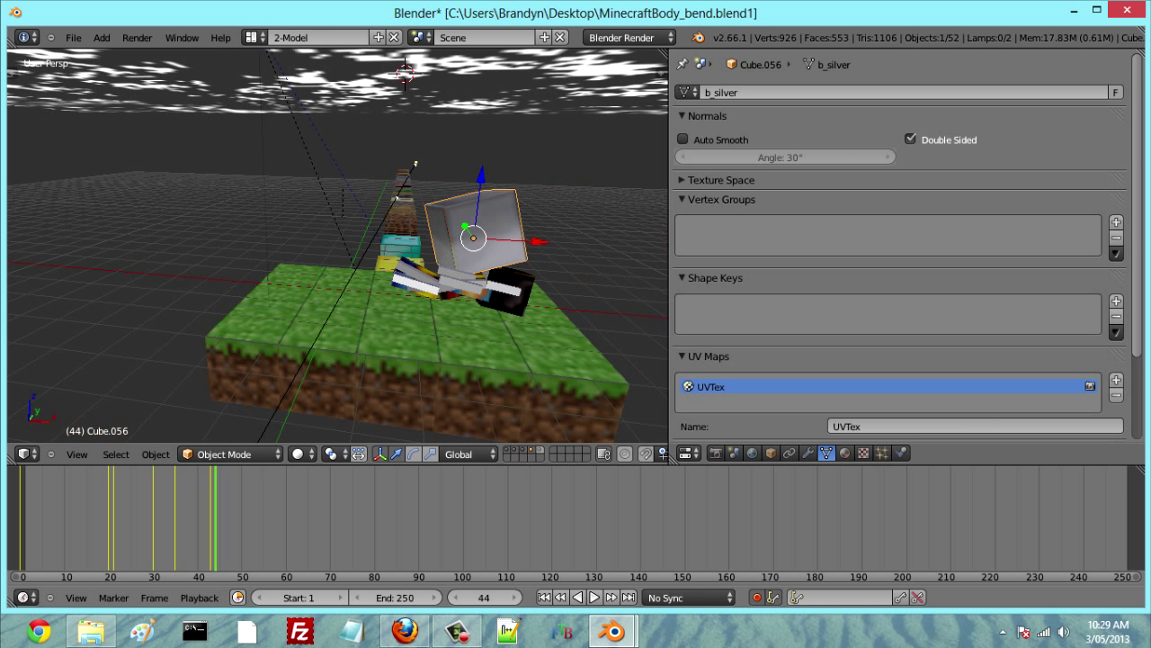
Step: At frame 50, move the silver block along X off the grass past the character's head, tilt it and raise it slightly
{"action": "right_click", "coordinate": [477, 229]}
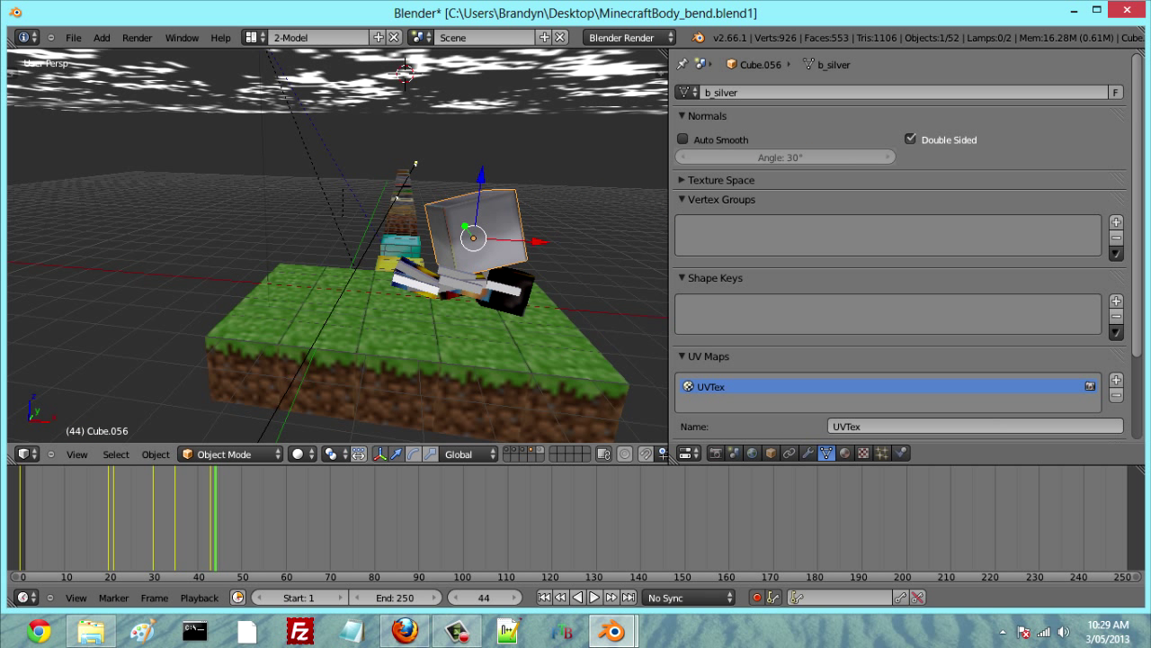
{"action": "left_click", "coordinate": [241, 527]}
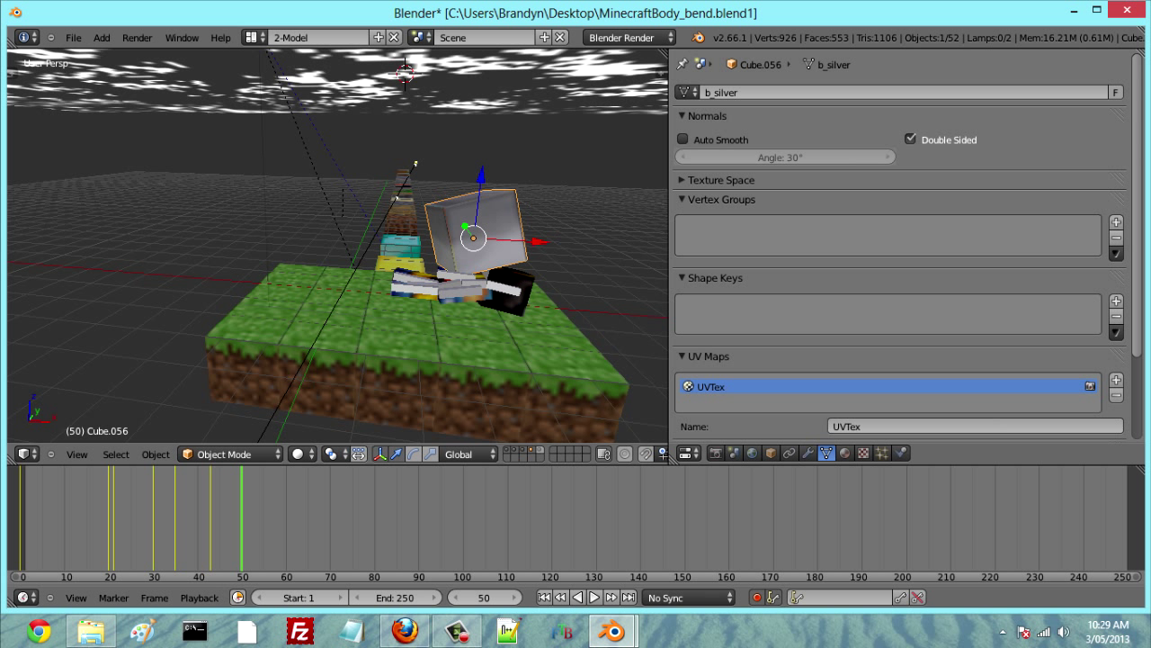
{"action": "left_click_drag", "start_coordinate": [538, 241], "coordinate": [664, 249]}
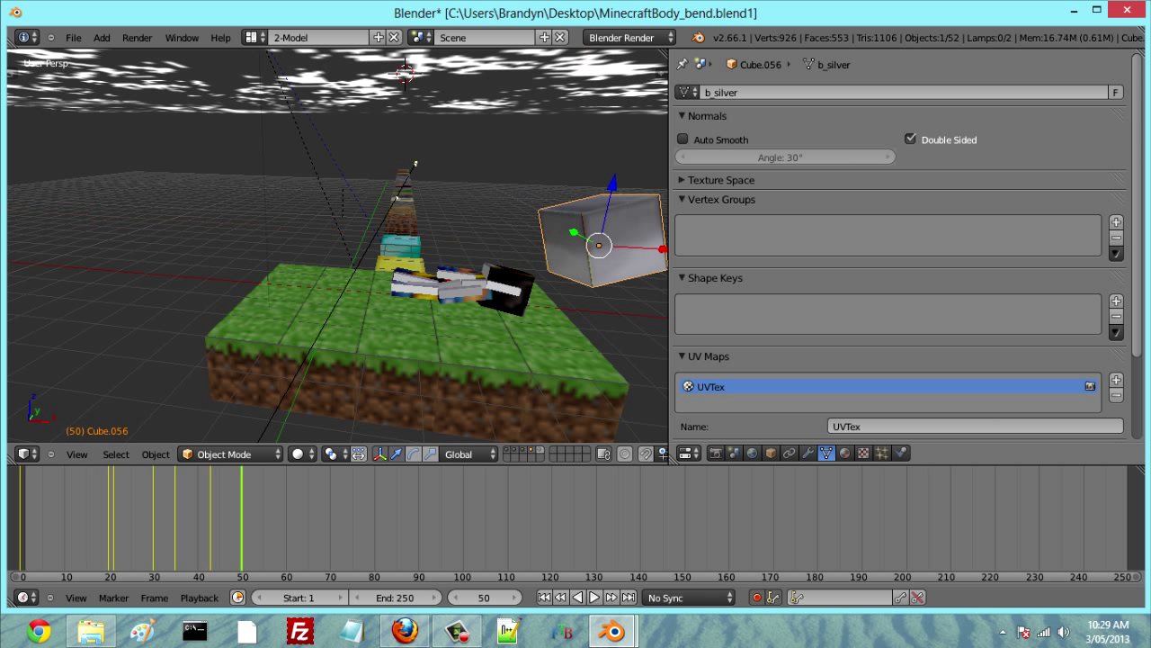
{"action": "left_click_drag", "start_coordinate": [613, 182], "coordinate": [617, 167]}
{"action": "key", "text": "r"}
{"action": "left_click", "coordinate": [581, 172]}
{"action": "mouse_move", "coordinate": [222, 526]}
{"action": "left_mouse_down"}
{"action": "mouse_move", "coordinate": [20, 526]}
{"action": "mouse_move", "coordinate": [238, 526]}
{"action": "left_mouse_up"}
{"action": "key", "text": "Right"}
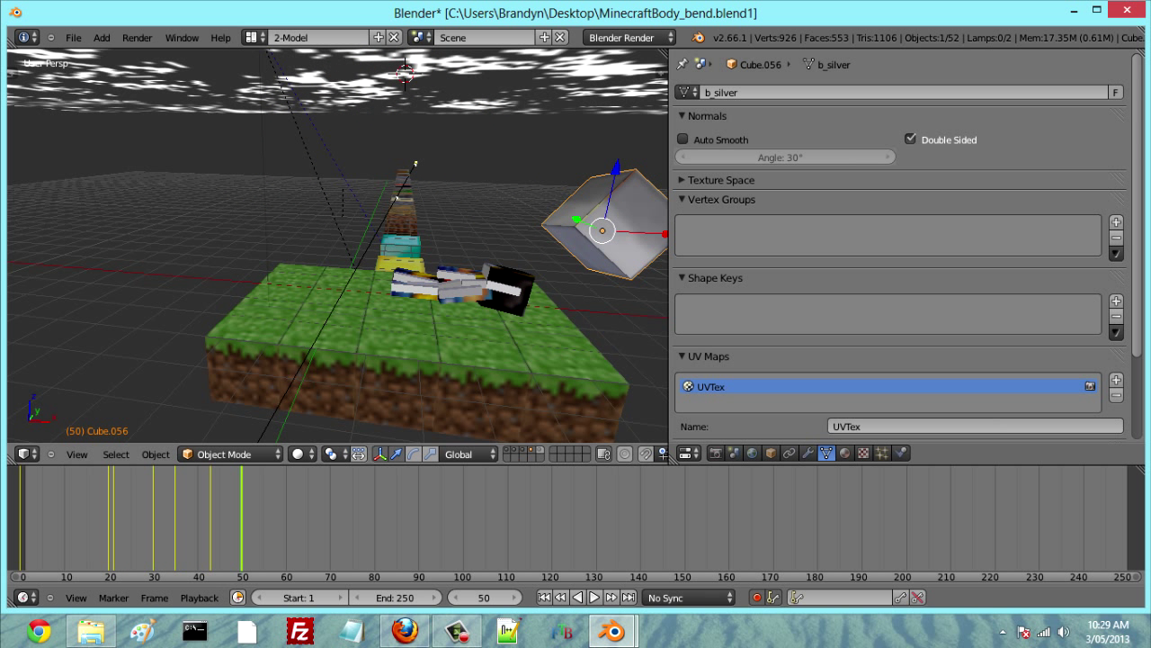
{"action": "left_click_drag", "start_coordinate": [616, 169], "coordinate": [619, 149]}
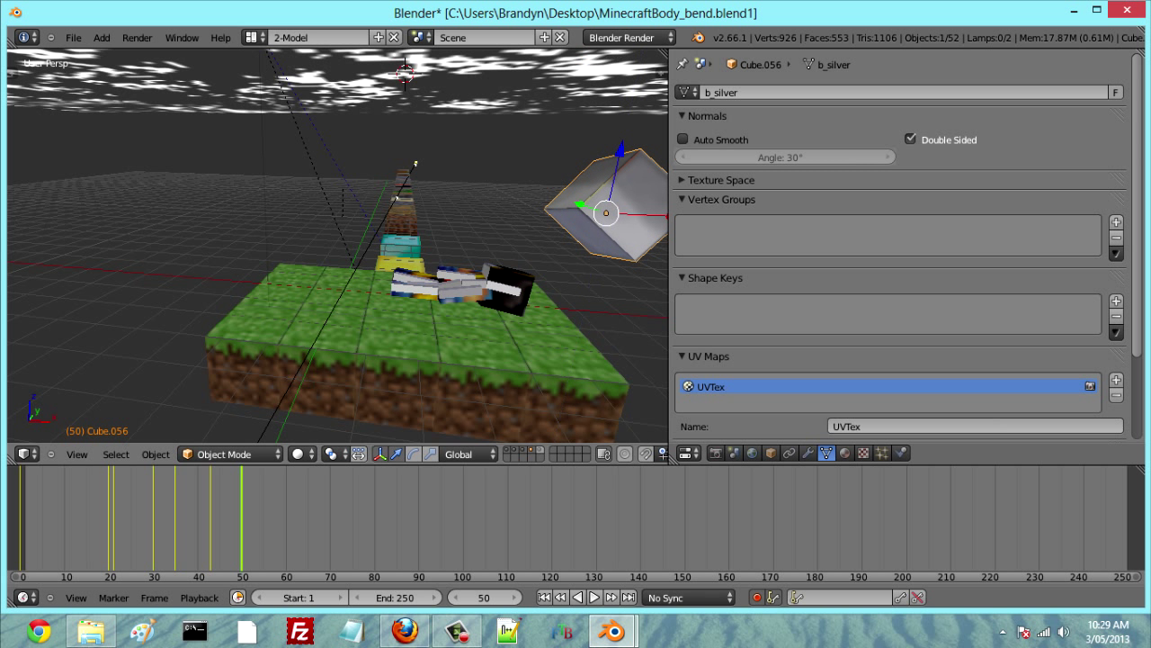
Step: At frame 60, lower the silver block below the grass platform and move it farther outward along X
{"action": "left_click", "coordinate": [286, 518]}
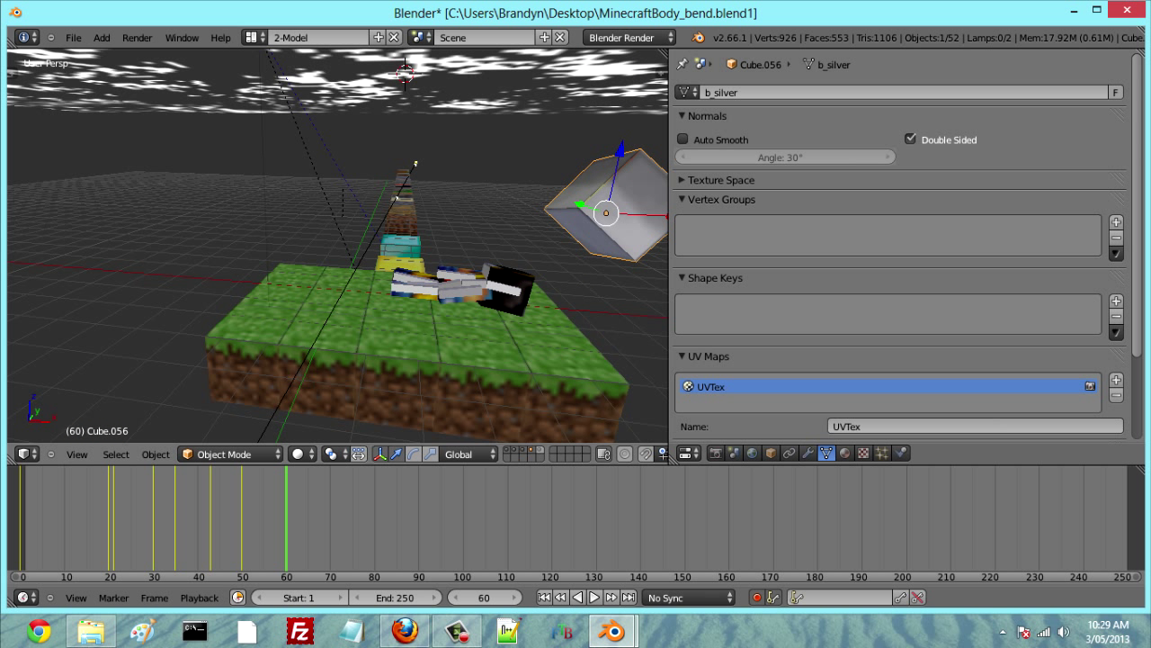
{"action": "left_click_drag", "start_coordinate": [621, 148], "coordinate": [640, 312]}
{"action": "left_click", "coordinate": [640, 312]}
{"action": "left_click_drag", "start_coordinate": [640, 367], "coordinate": [779, 380]}
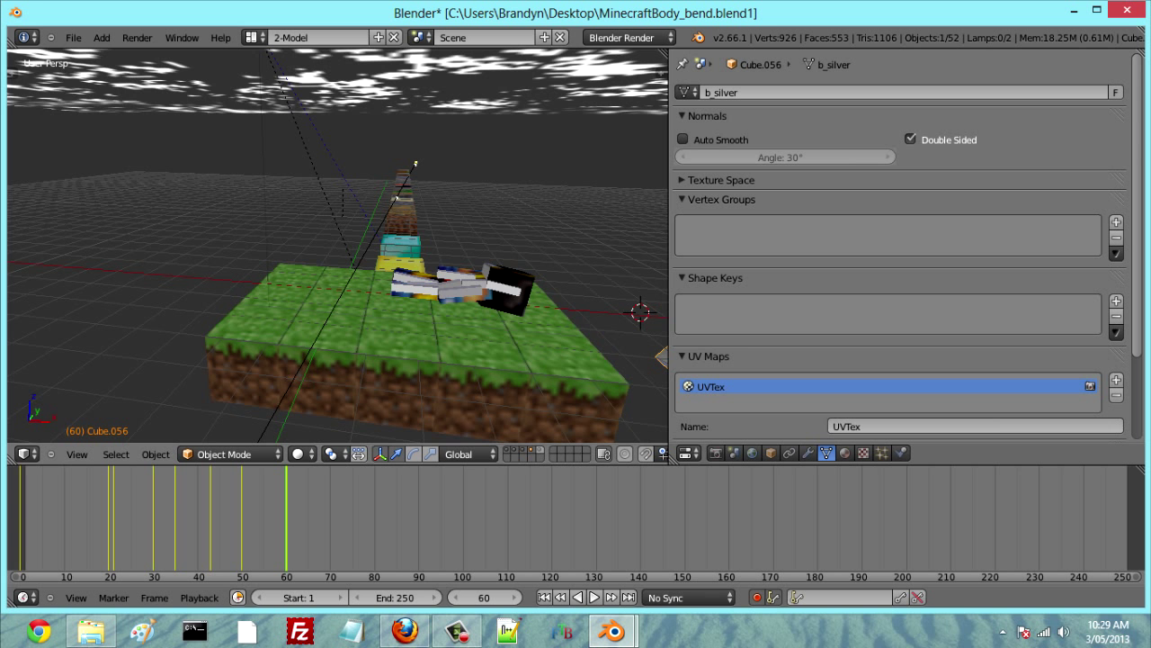
Step: Focus on the silver block and rotate it at frame 60 so it keeps tumbling as it falls
{"action": "key", "text": "KP_Decimal"}
{"action": "scroll", "coordinate": [337, 245], "scroll_direction": "down", "scroll_amount": 4}
{"action": "scroll", "coordinate": [338, 245], "scroll_direction": "up", "scroll_amount": 4}
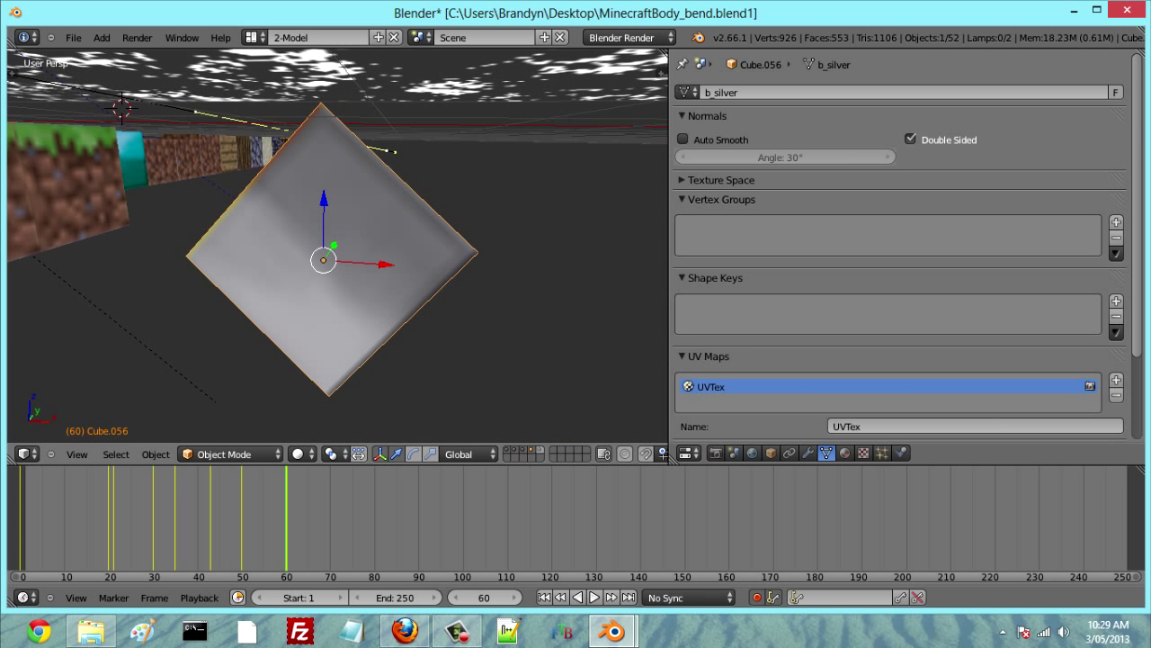
{"action": "key", "text": "r"}
{"action": "left_click", "coordinate": [362, 403]}
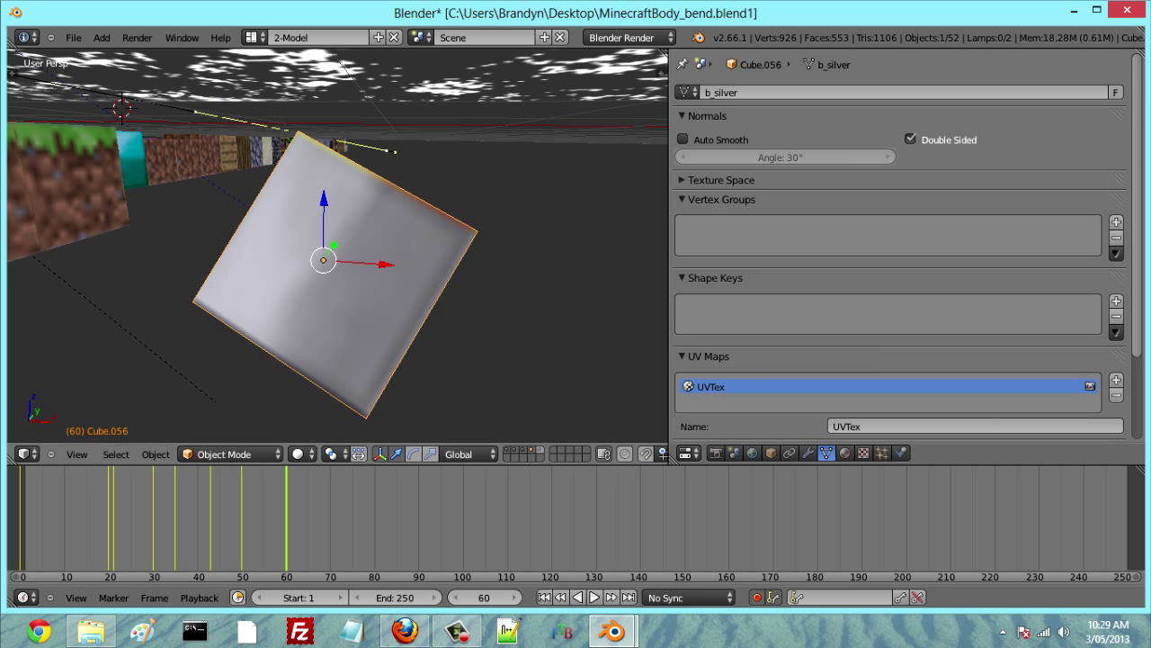
Step: Review the animation through the camera from frame 0 to frame 60
{"action": "right_click", "coordinate": [135, 336]}
{"action": "key", "text": "KP_0"}
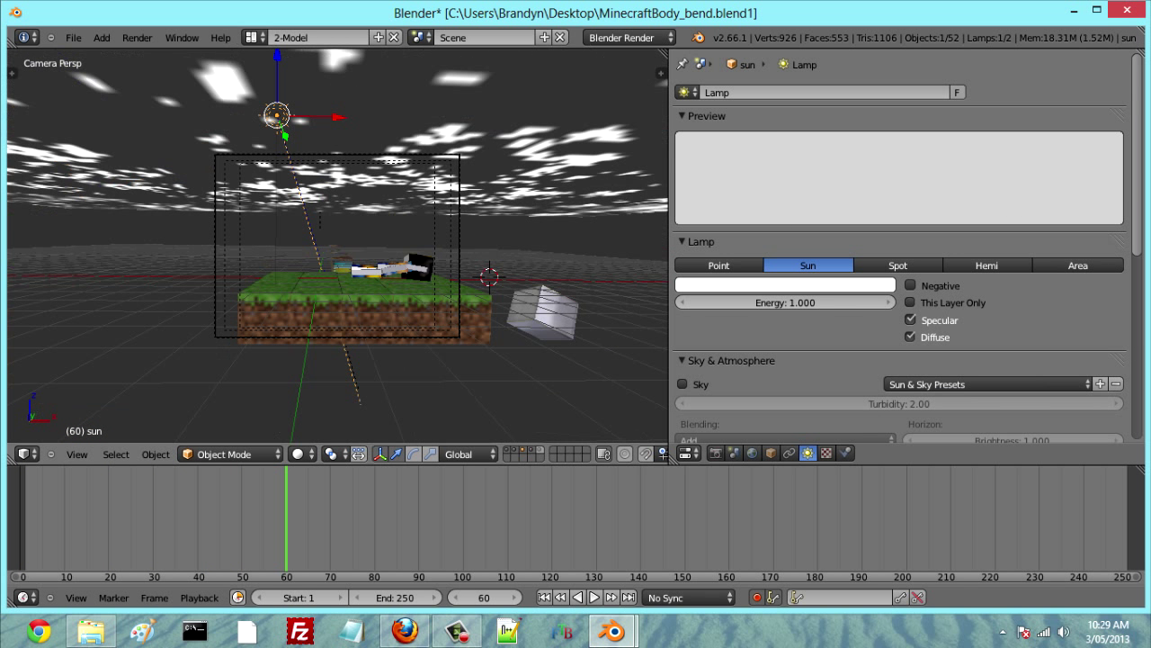
{"action": "scroll", "coordinate": [338, 246], "scroll_direction": "up", "scroll_amount": 3}
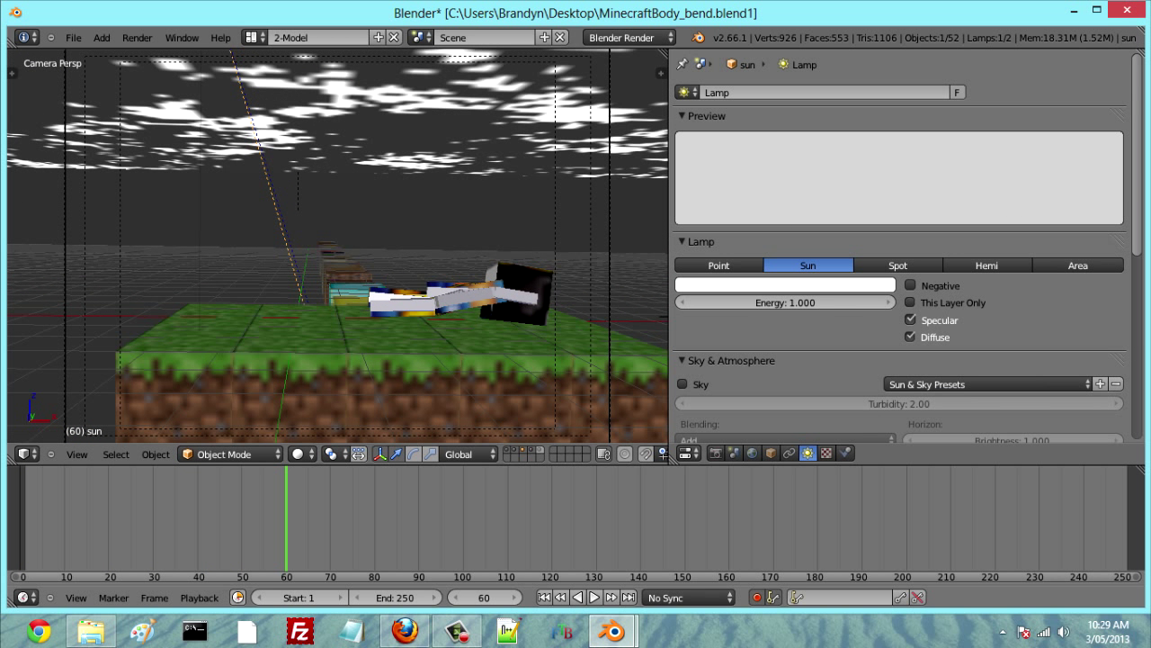
{"action": "left_click_drag", "start_coordinate": [286, 518], "coordinate": [20, 519]}
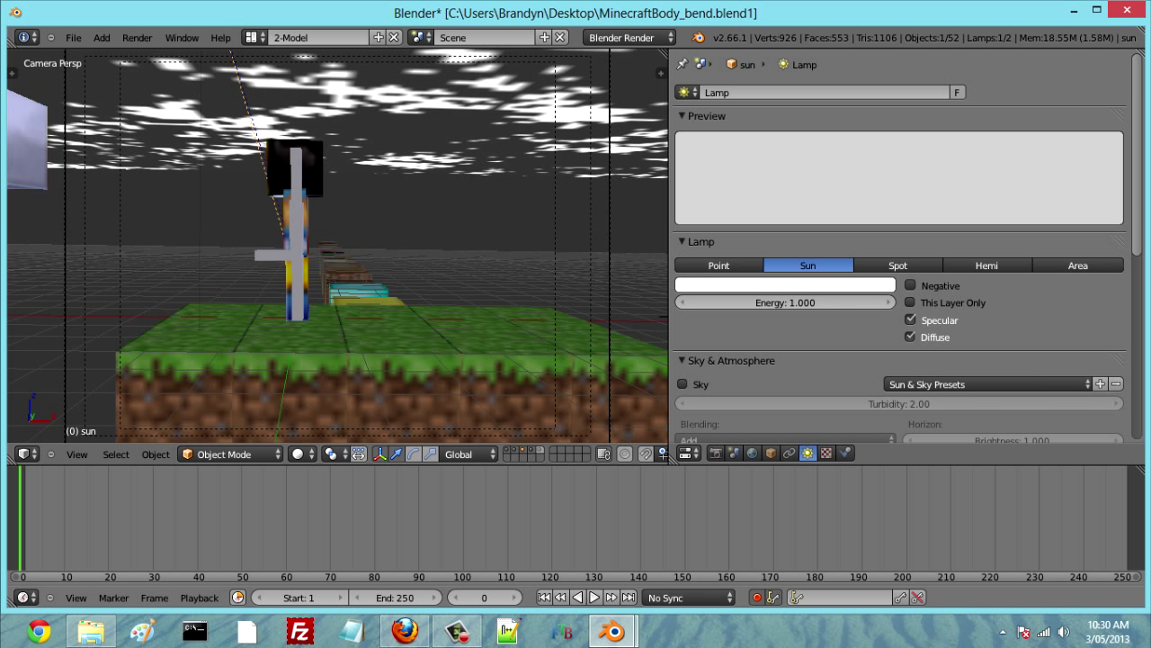
{"action": "key", "text": "Right"}
{"action": "key", "text": "Right"}
{"action": "key", "text": "Right"}
{"action": "key", "text": "Right"}
{"action": "key", "text": "Right"}
{"action": "key", "text": "Right"}
{"action": "key", "text": "Right"}
{"action": "key", "text": "Right"}
{"action": "key", "text": "Right"}
{"action": "key", "text": "Right"}
{"action": "key", "text": "Right"}
{"action": "key", "text": "Right"}
{"action": "key", "text": "Right"}
{"action": "key", "text": "Right"}
{"action": "key", "text": "Right"}
{"action": "key", "text": "Right"}
{"action": "key", "text": "Right"}
{"action": "key", "text": "Right"}
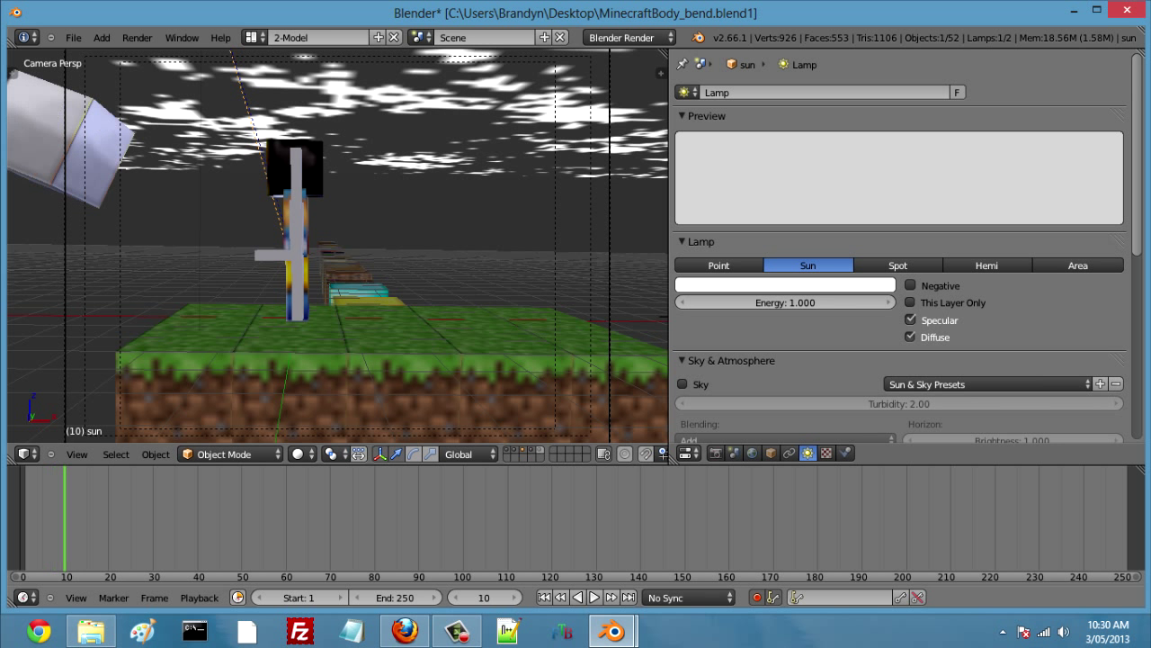
{"action": "left_click_drag", "start_coordinate": [100, 518], "coordinate": [245, 518]}
{"action": "key", "text": "Right"}
{"action": "key", "text": "Right"}
{"action": "key", "text": "Right"}
{"action": "key", "text": "Right"}
{"action": "key", "text": "Right"}
{"action": "key", "text": "Right"}
{"action": "key", "text": "Right"}
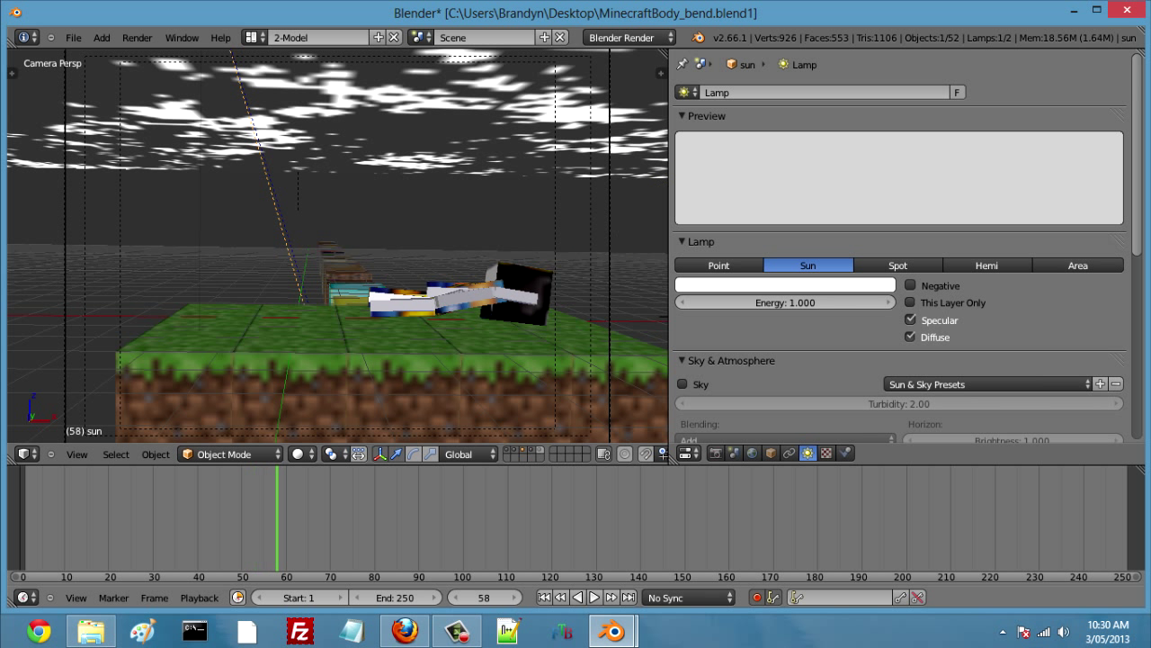
{"action": "key", "text": "Right"}
{"action": "key", "text": "Right"}
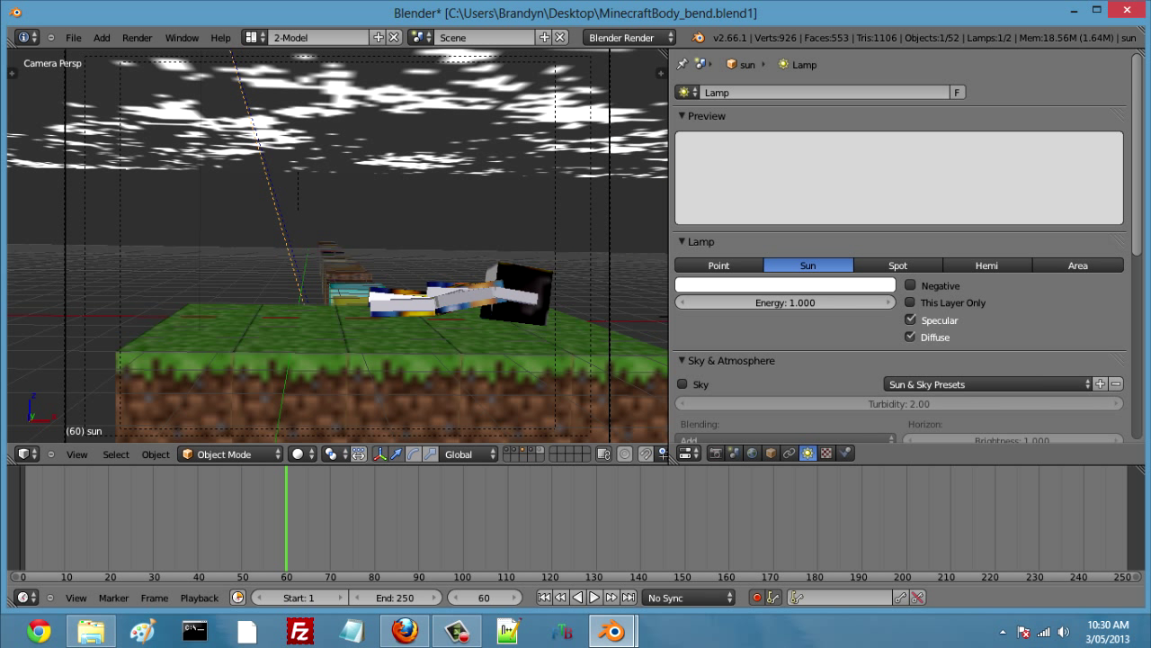
Step: Set the animation's end frame to 70
{"action": "key", "text": "Up"}
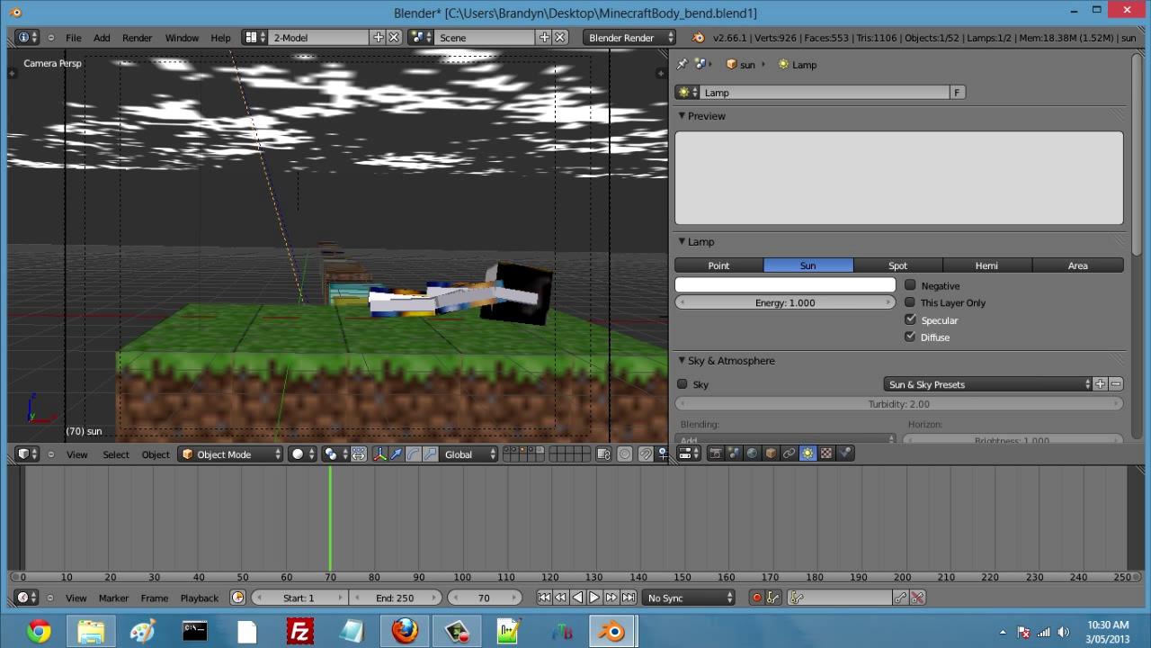
{"action": "left_click", "coordinate": [154, 597]}
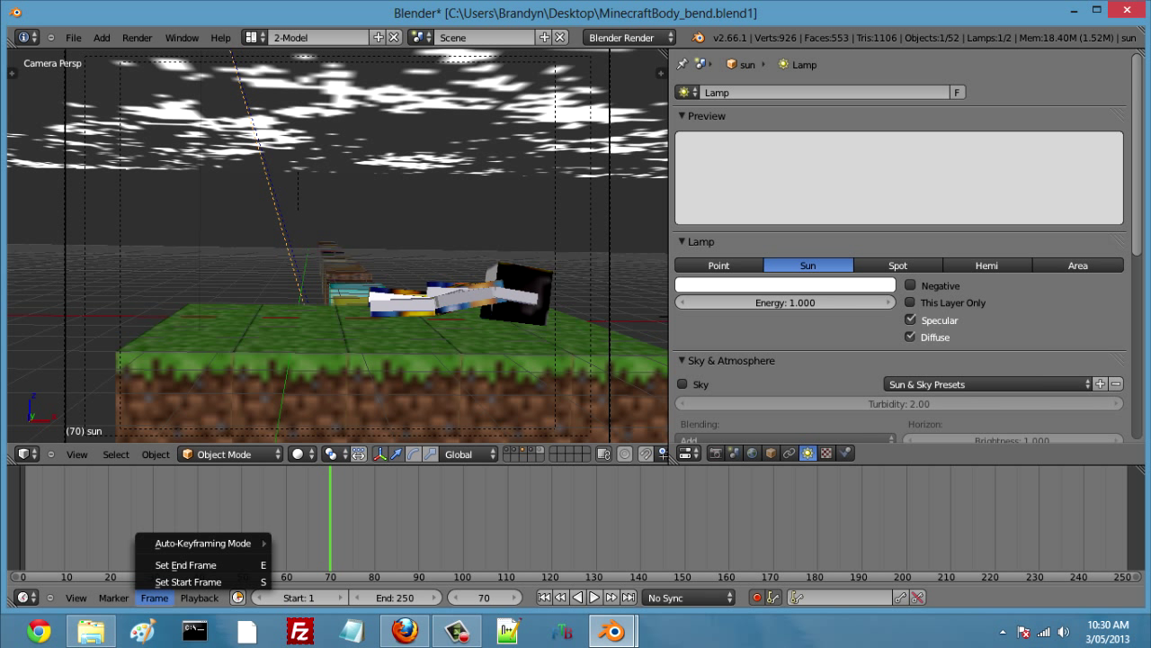
{"action": "left_click", "coordinate": [175, 565]}
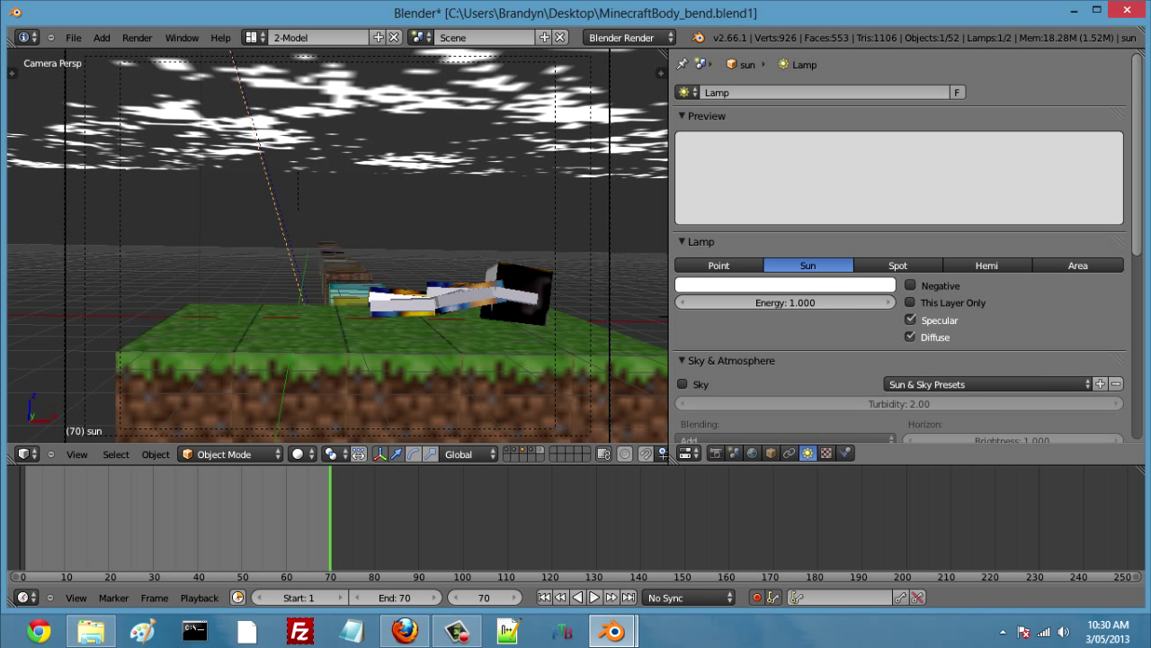
Step: Set the render output path to a file named headshot3 in the blendertest folder
{"action": "left_click", "coordinate": [716, 453]}
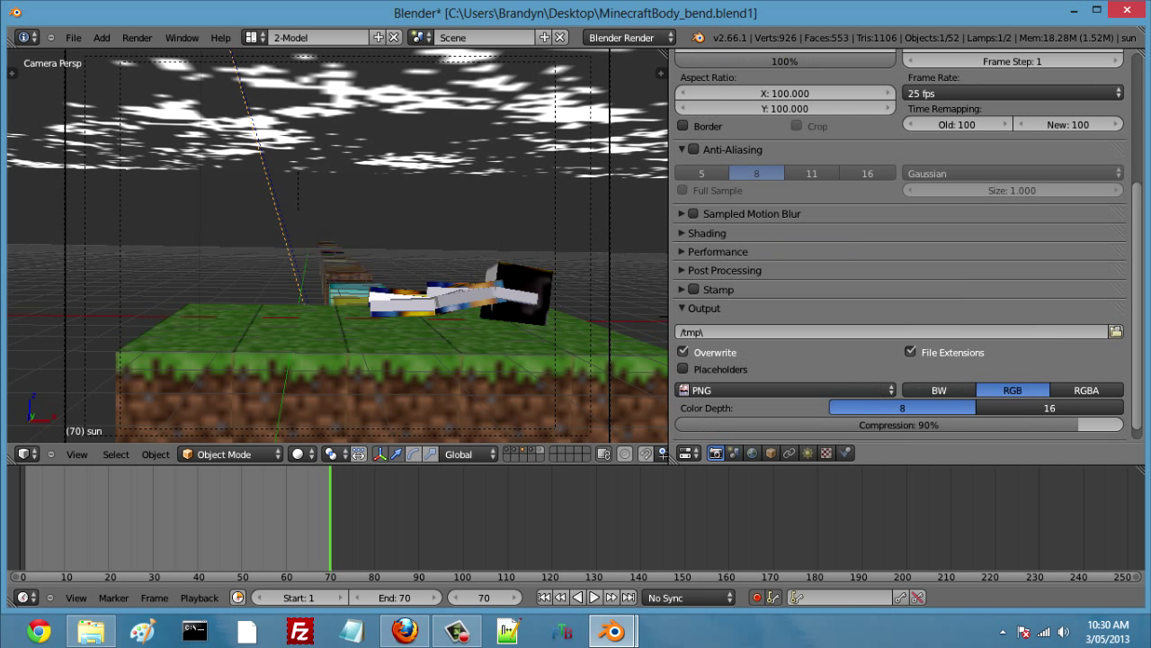
{"action": "scroll", "coordinate": [899, 243], "scroll_direction": "down", "scroll_amount": 1}
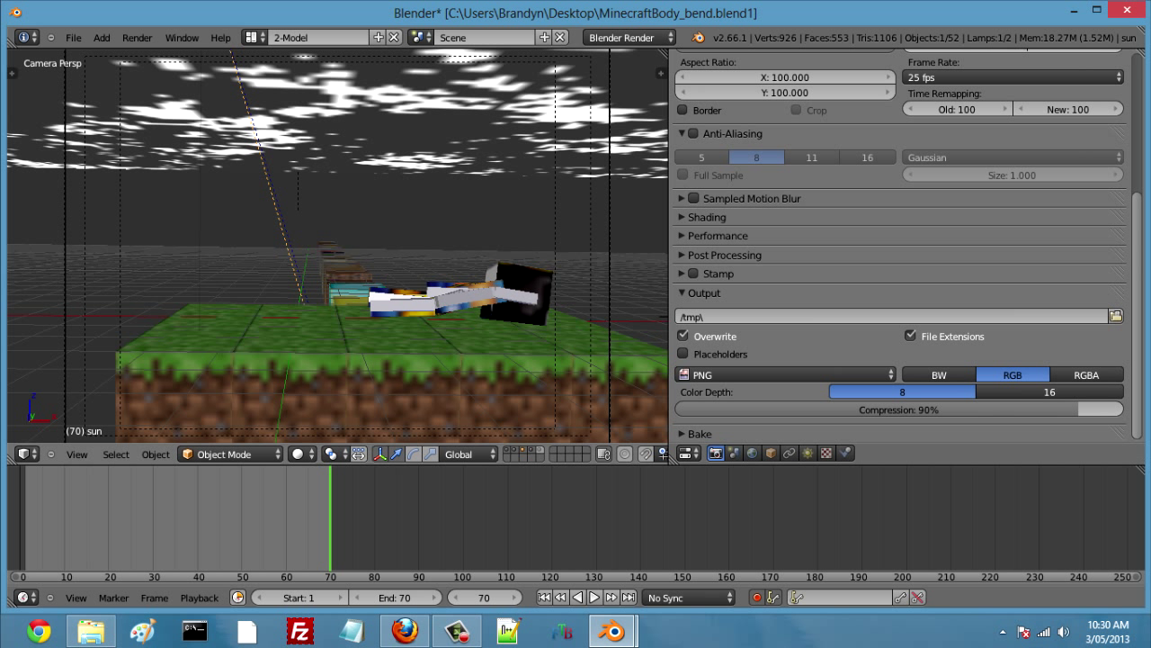
{"action": "left_click", "coordinate": [1116, 316]}
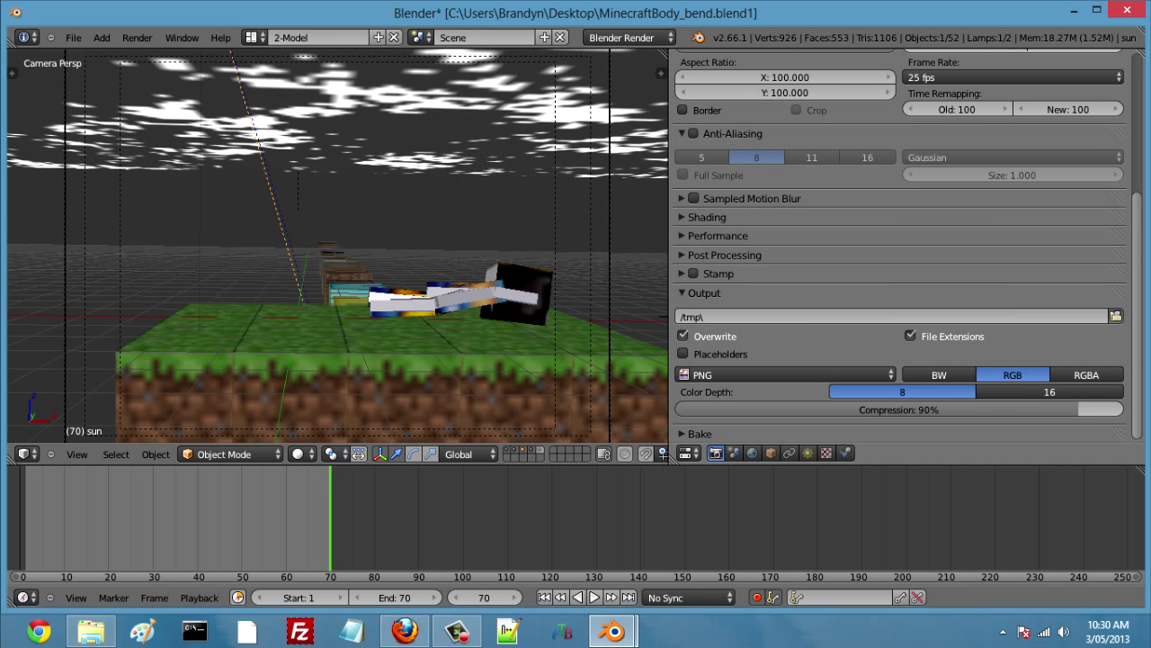
{"action": "left_click", "coordinate": [62, 403]}
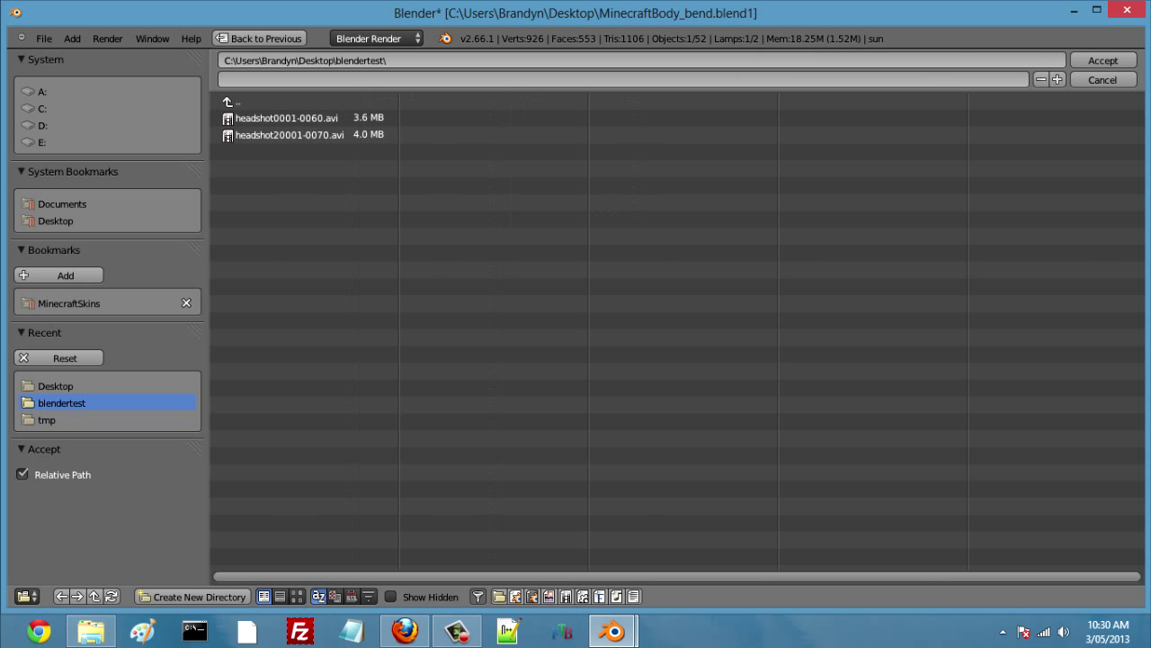
{"action": "left_click", "coordinate": [360, 61]}
{"action": "left_click", "coordinate": [308, 99]}
{"action": "left_click", "coordinate": [308, 80]}
{"action": "type", "text": "headshot2"}
{"action": "key", "text": "BackSpace"}
{"action": "type", "text": "3"}
{"action": "key", "text": "Return"}
{"action": "left_click", "coordinate": [1103, 61]}
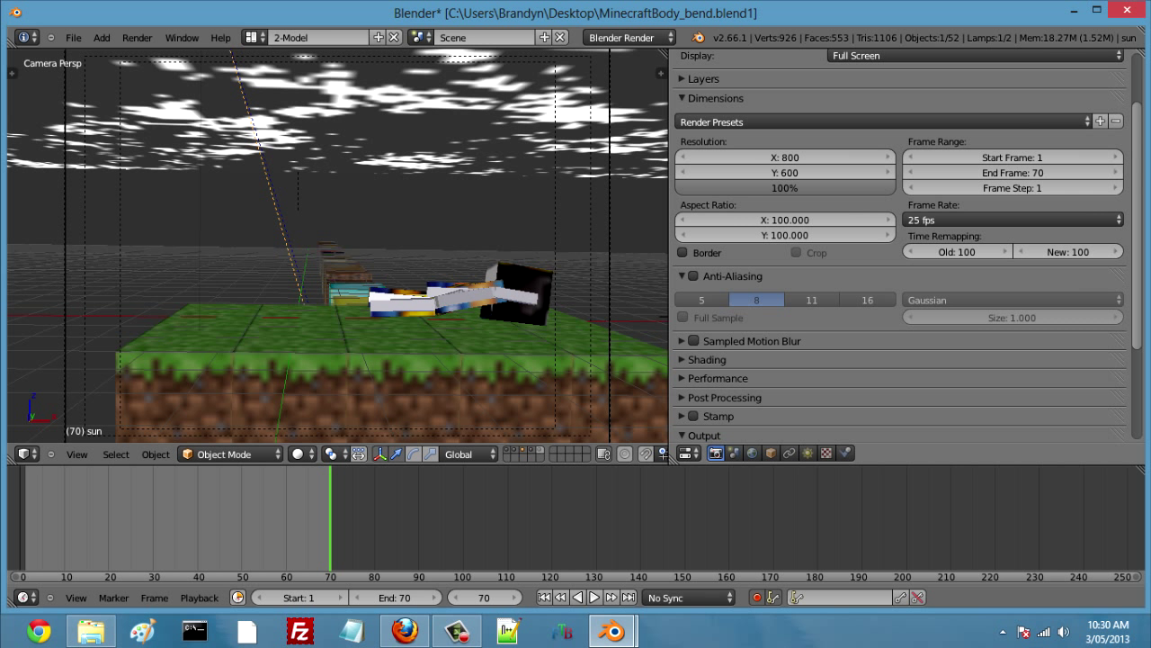
Step: Set the render output format to AVI JPEG with 100% quality
{"action": "scroll", "coordinate": [900, 248], "scroll_direction": "down", "scroll_amount": 4}
{"action": "left_click", "coordinate": [836, 374]}
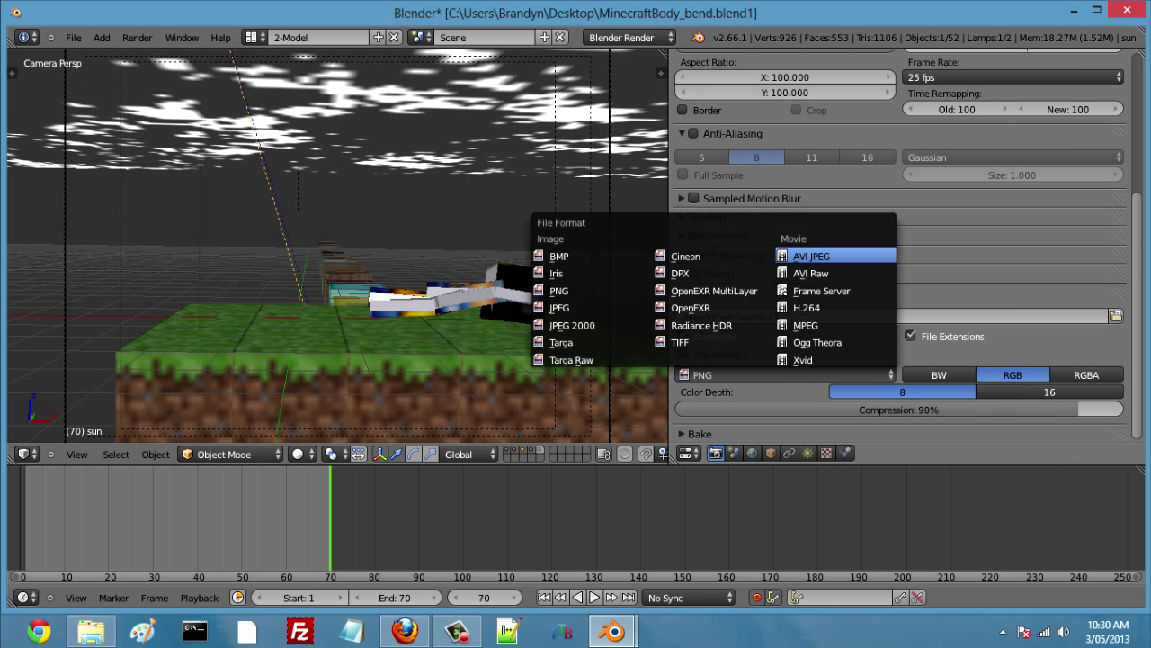
{"action": "left_click", "coordinate": [836, 256]}
{"action": "left_click_drag", "start_coordinate": [1079, 392], "coordinate": [1123, 392]}
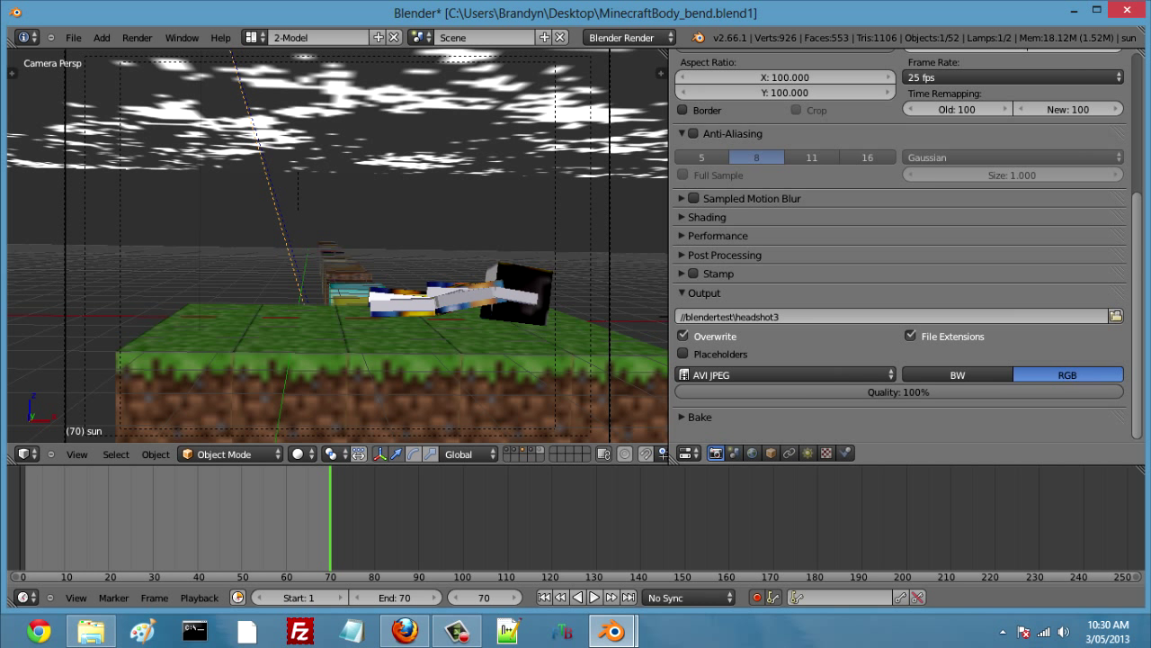
Step: Render the full animation from frame 1 to frame 70 to the output video file
{"action": "scroll", "coordinate": [900, 270], "scroll_direction": "up", "scroll_amount": 2}
{"action": "scroll", "coordinate": [1120, 391], "scroll_direction": "up", "scroll_amount": 5}
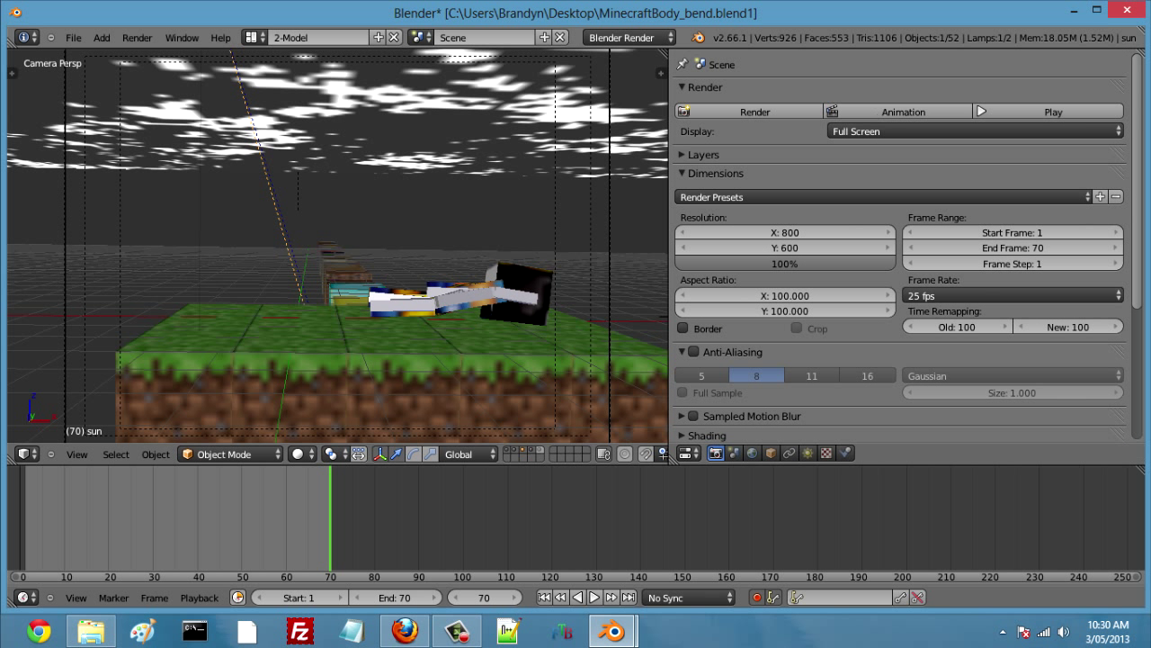
{"action": "left_click", "coordinate": [899, 112]}
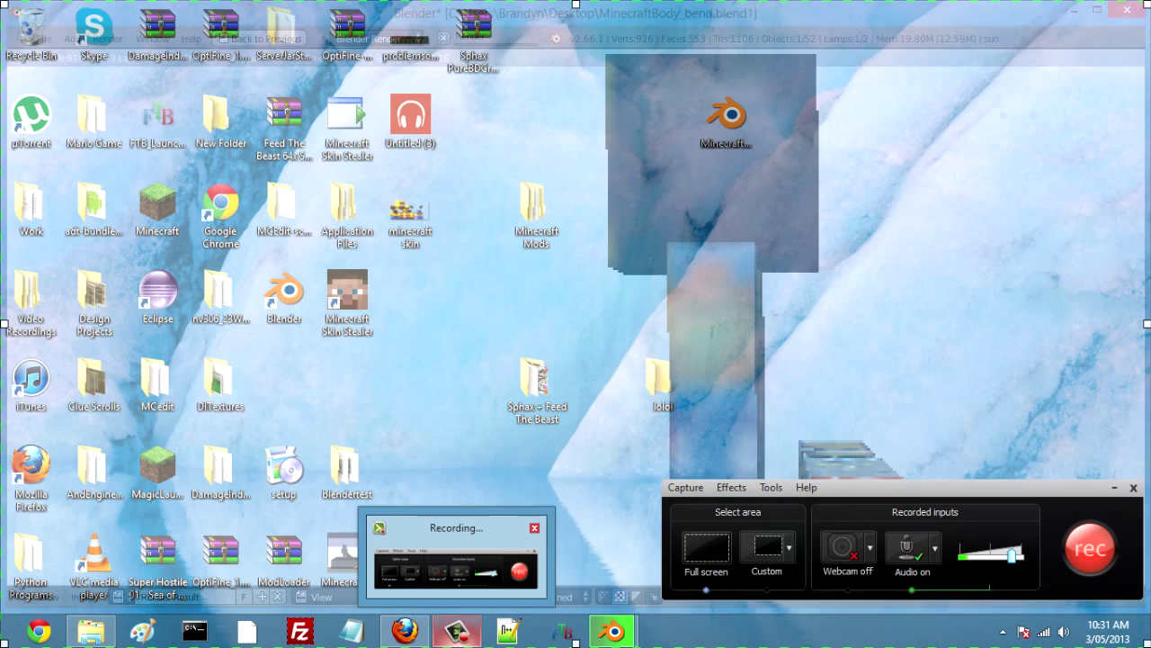
{"action": "left_click", "coordinate": [457, 561]}
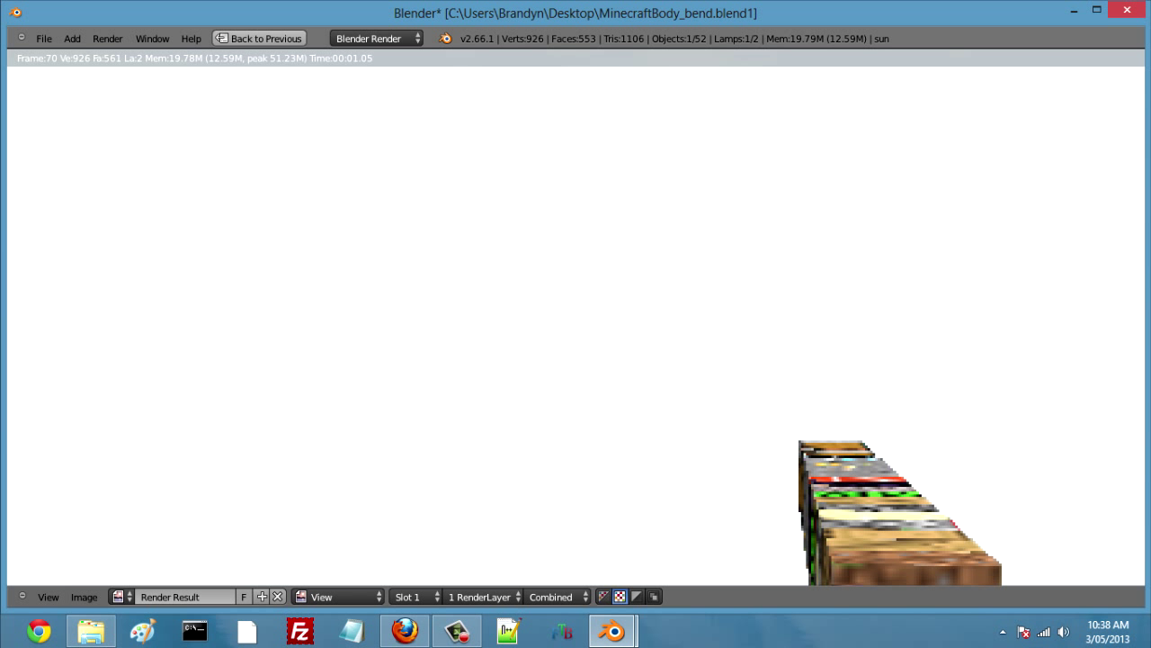
Step: Return from the render result to the scene, play back the rendered animation video and close the player
{"action": "left_click", "coordinate": [260, 38]}
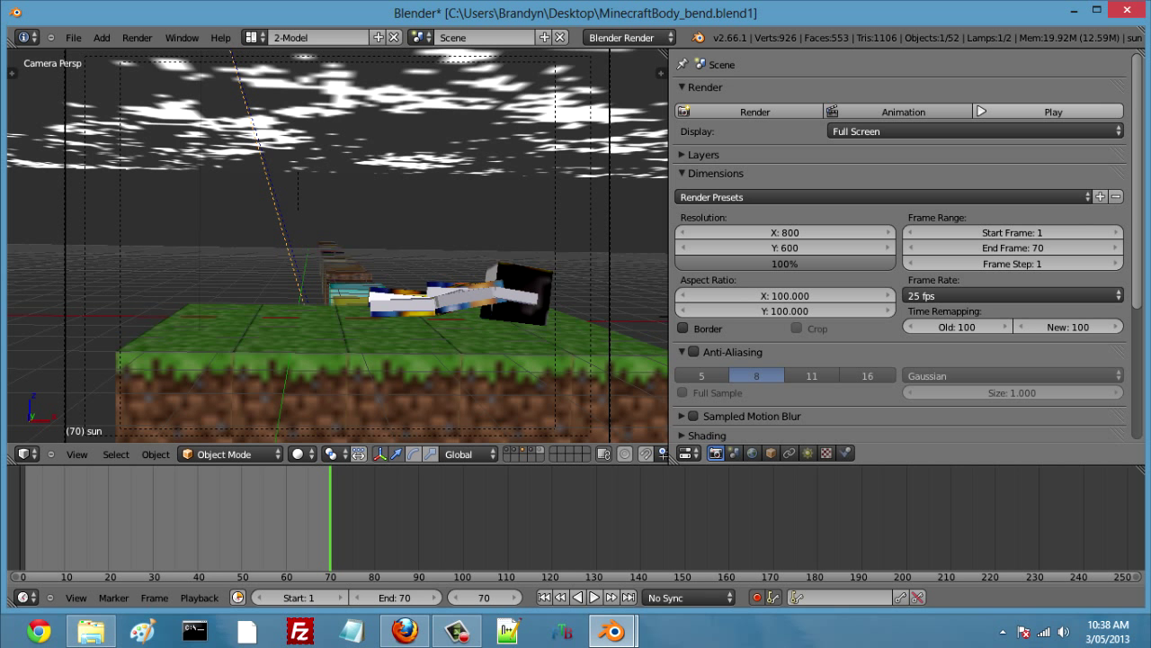
{"action": "left_click", "coordinate": [1041, 111]}
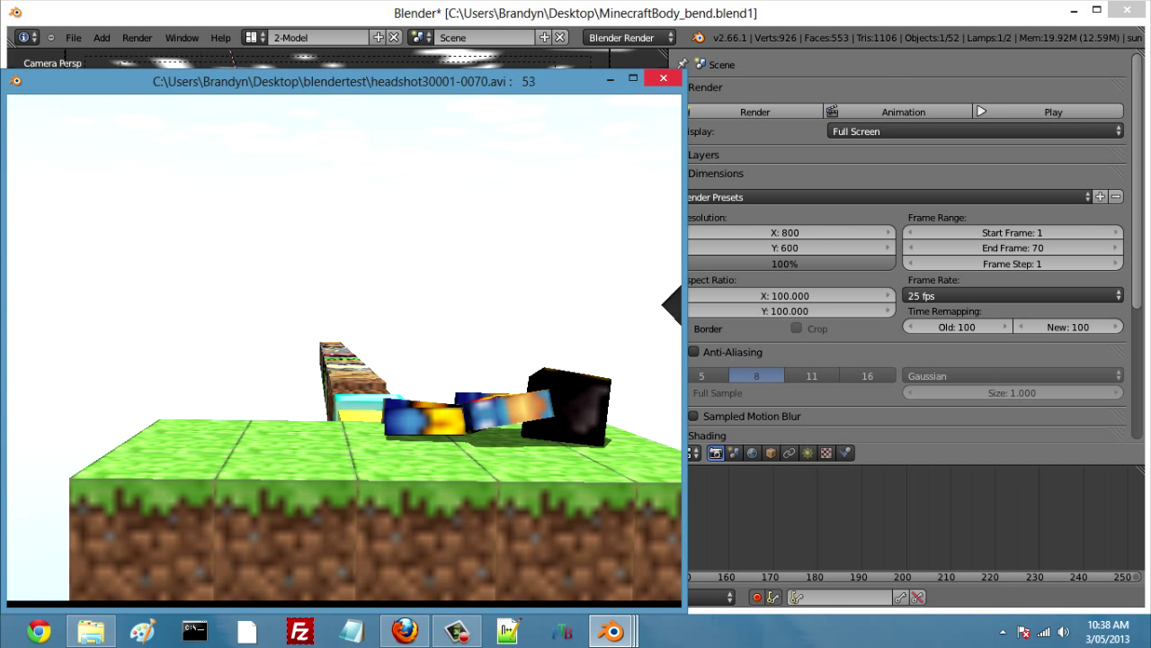
{"action": "left_click", "coordinate": [664, 80]}
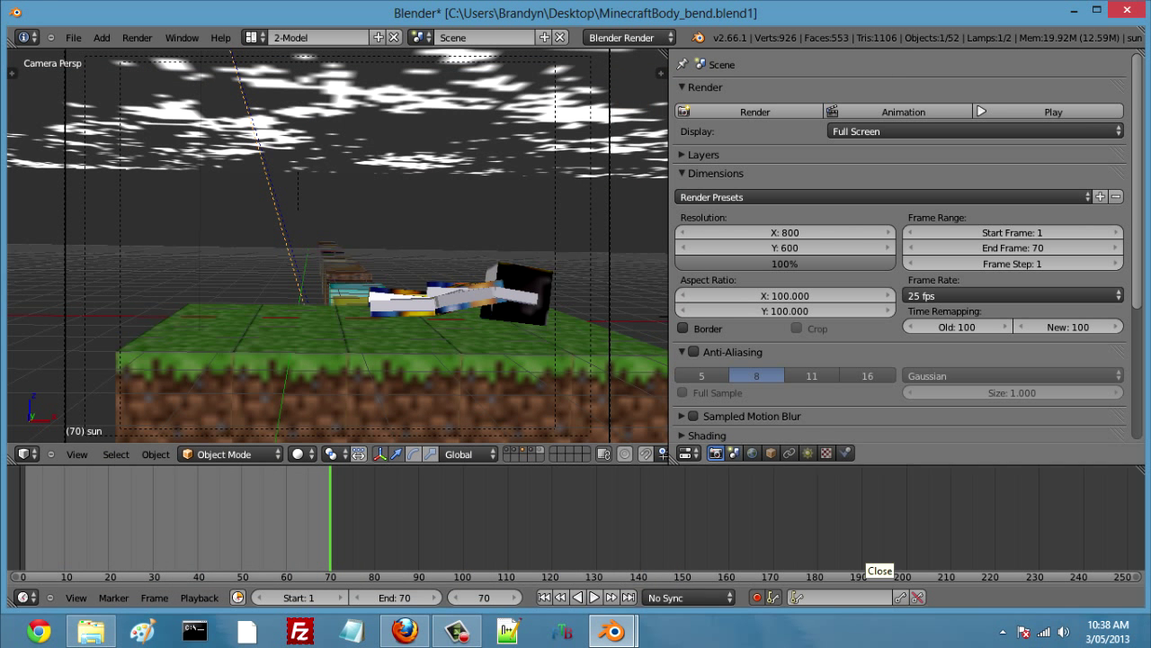